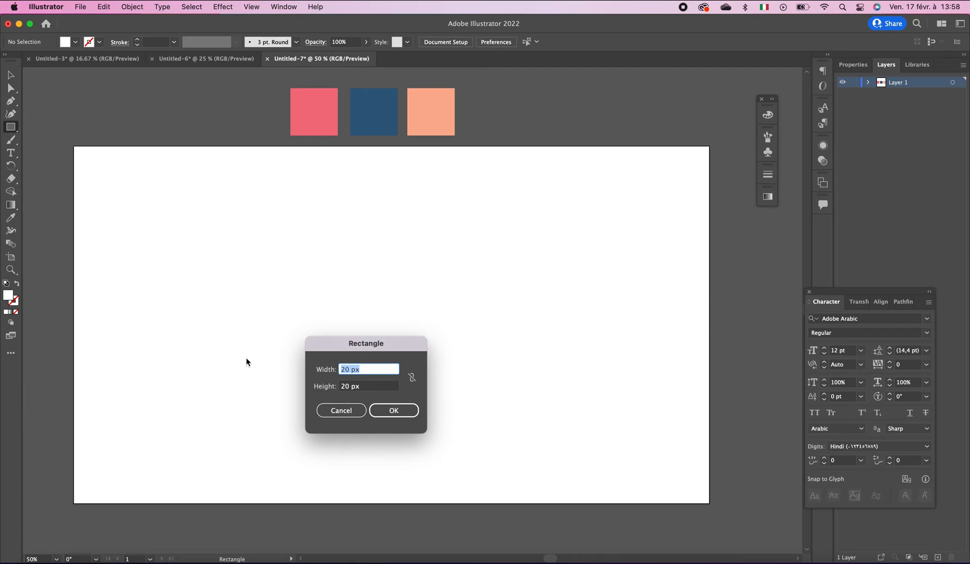
Create a 1280 × 720 px rectangle and centre it horizontally and vertically on the artboard.
type("1280")
key("Tab")
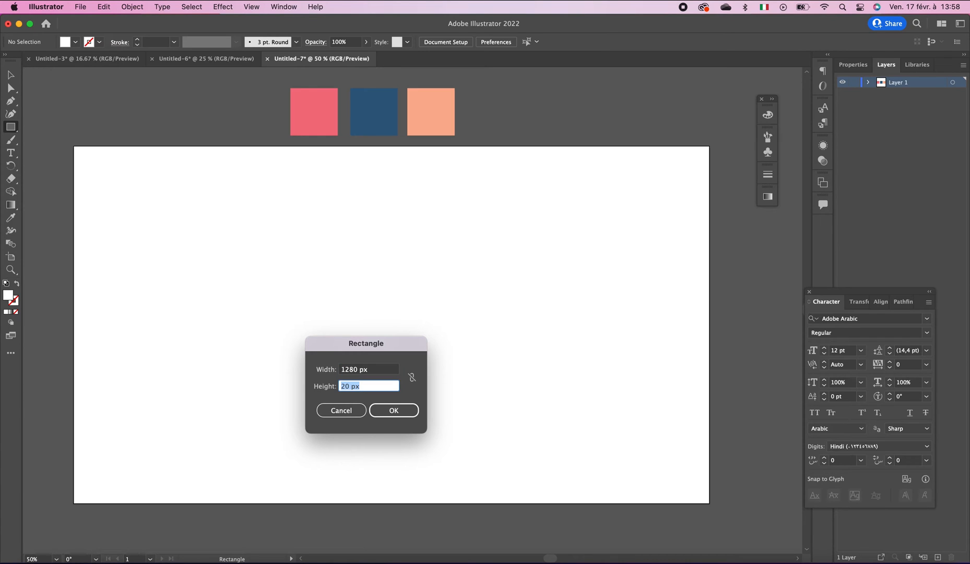
type("720")
left_click(369, 411)
left_click(10, 74)
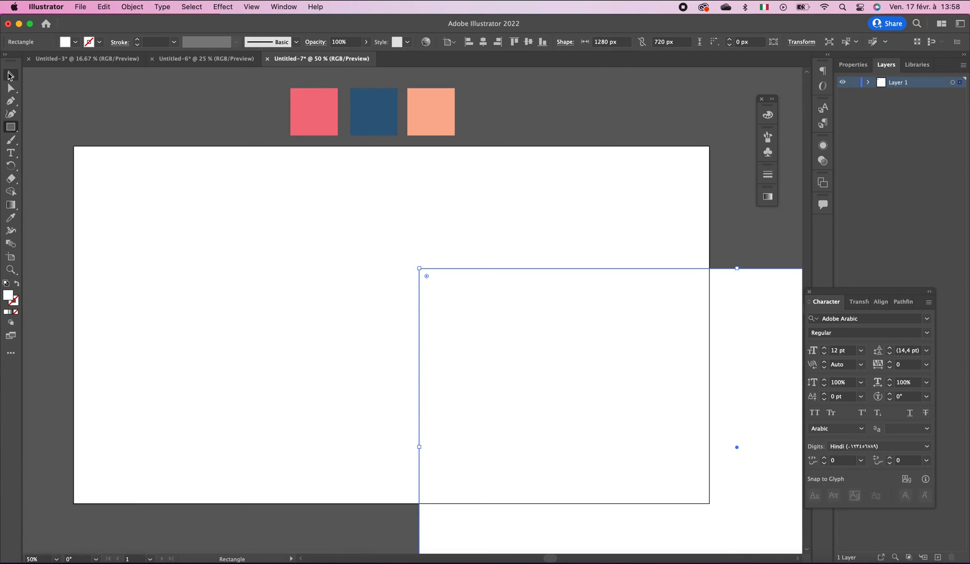
left_click(483, 42)
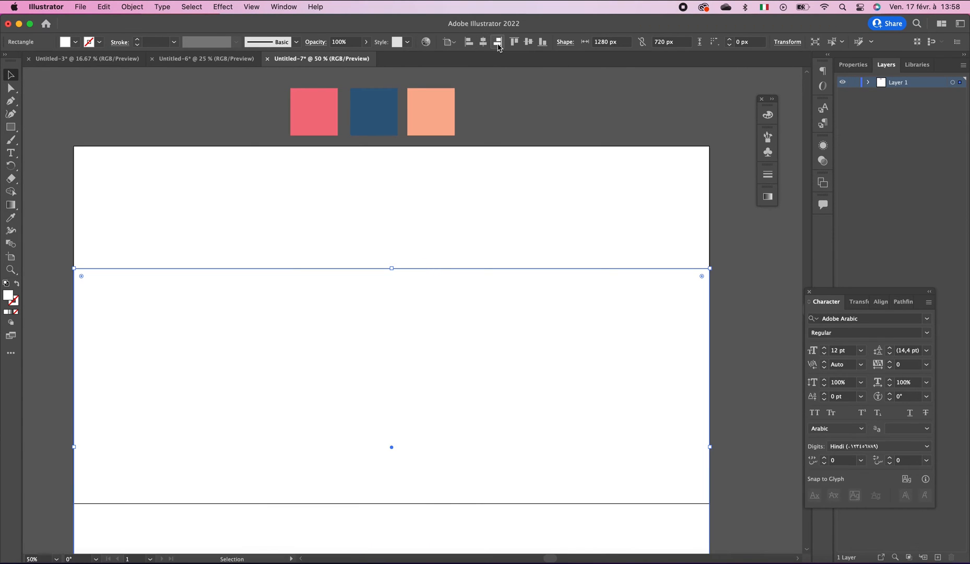
left_click(528, 42)
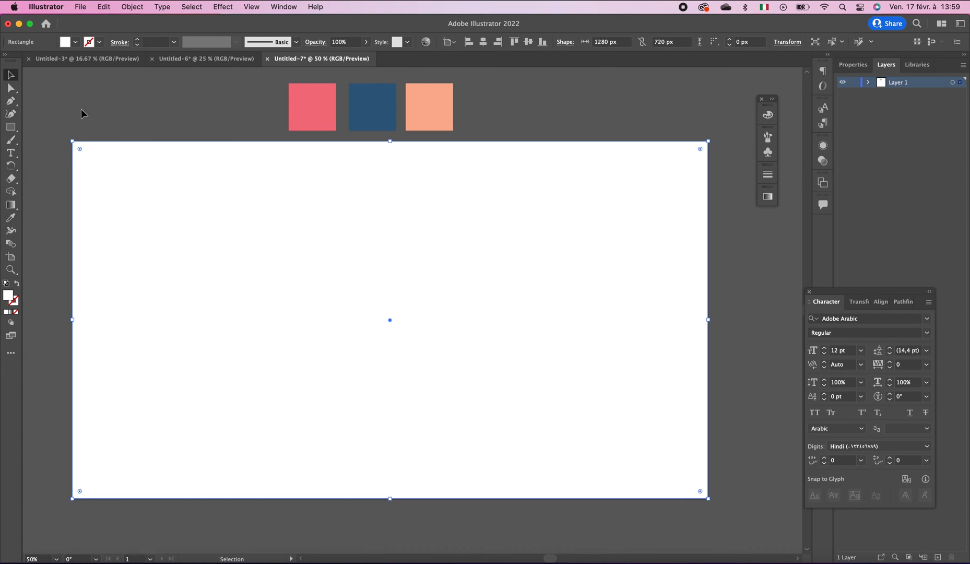
Fill the artboard-sized rectangle with black and lock it as the background.
left_click(75, 41)
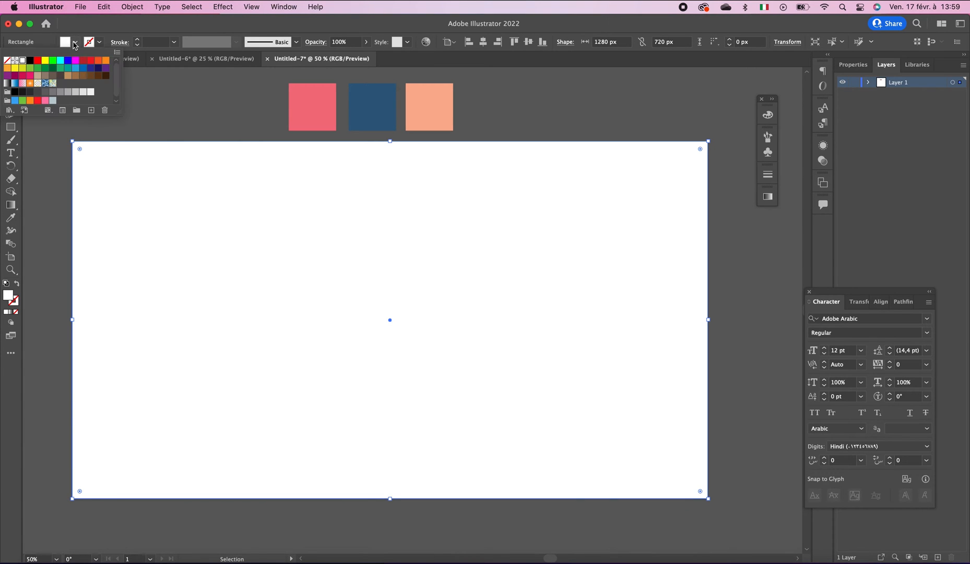
left_click(29, 60)
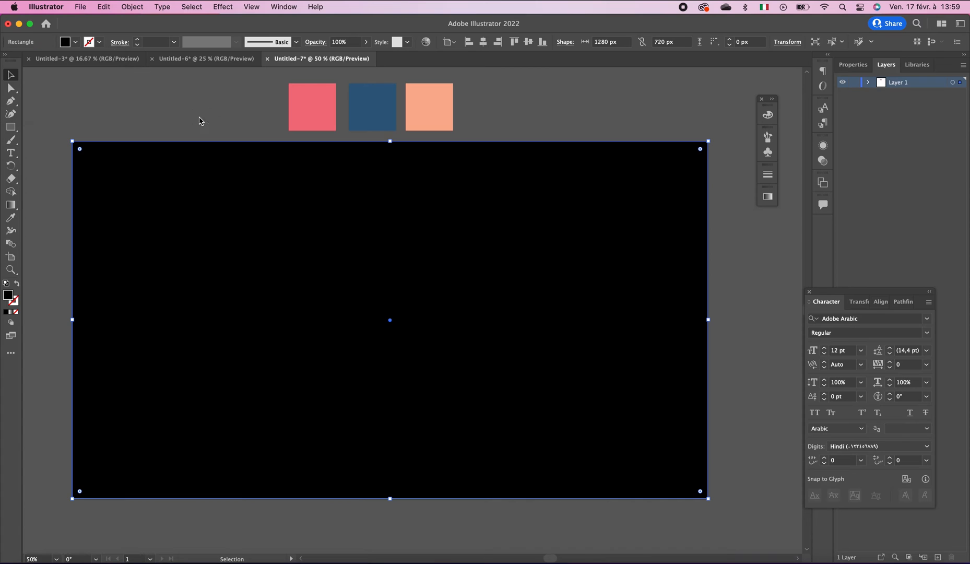
scroll(324, 214, "left", 3)
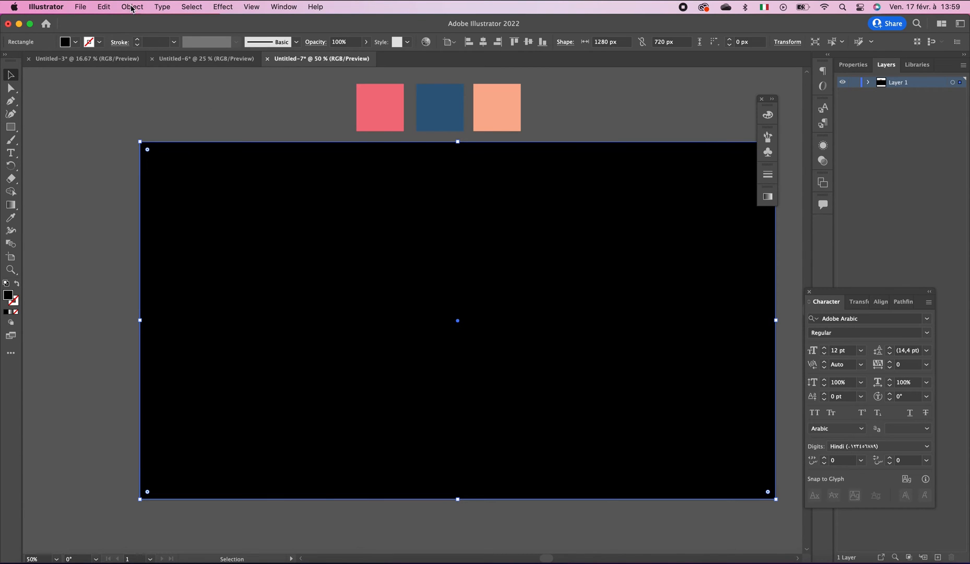
left_click(132, 7)
mouse_move(154, 90)
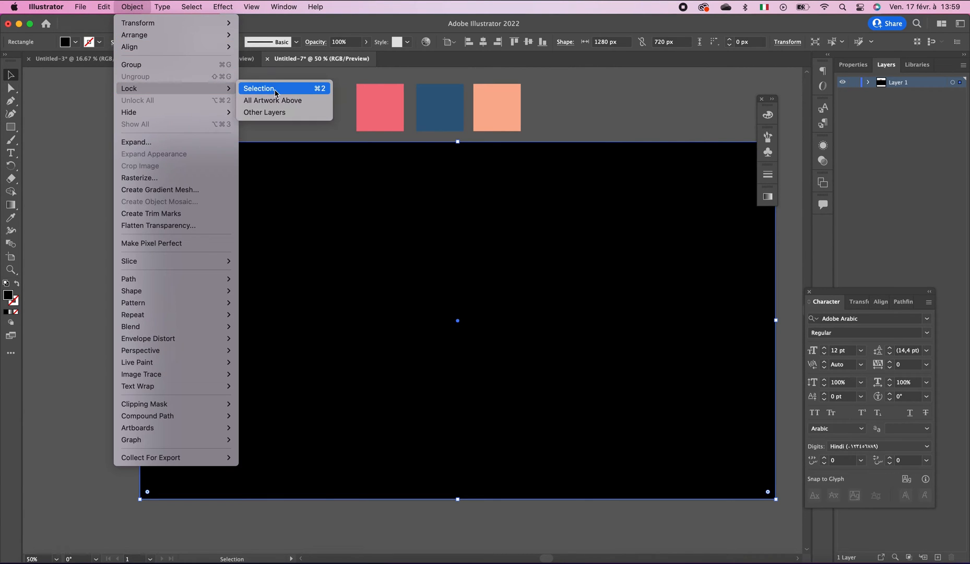
left_click(276, 93)
scroll(357, 286, "right", 3)
scroll(357, 285, "left", 2)
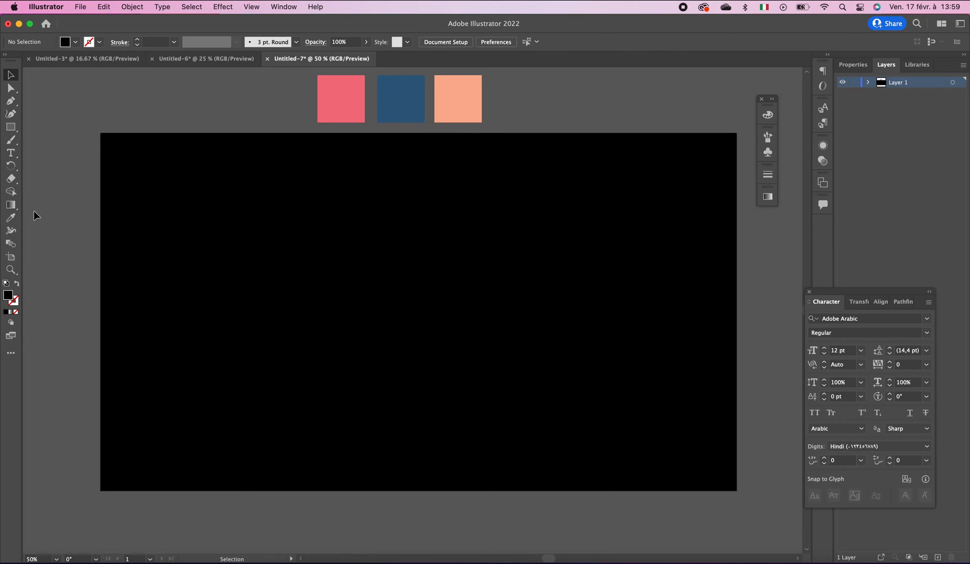
Add the text "BRAND" on the black background and fill it with white.
left_click(10, 152)
left_click(289, 262)
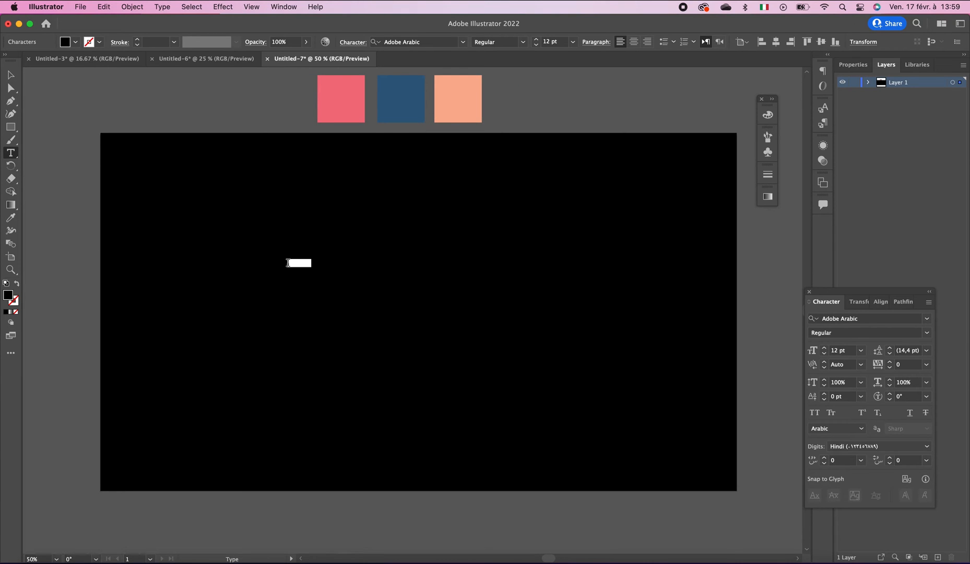
key("BackSpace")
left_click(10, 75)
left_click(74, 43)
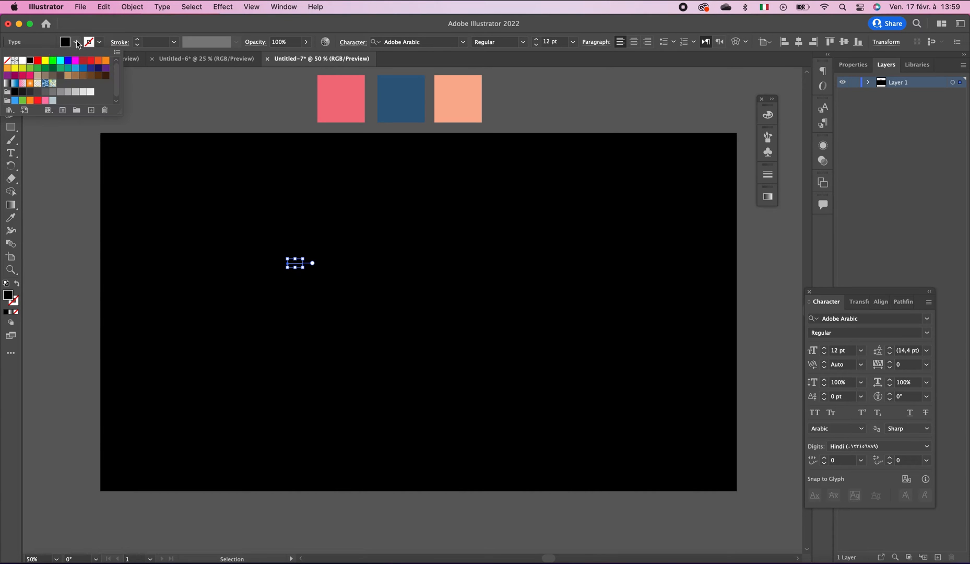
left_click(21, 65)
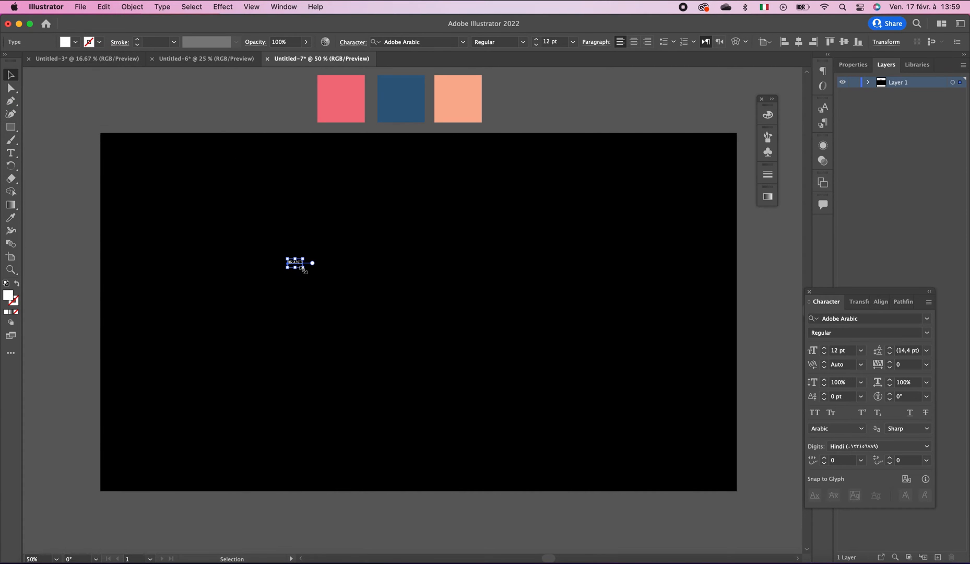
Enlarge the BRAND text to about 223 pt near the artboard's middle and set its font to Impact.
left_click_drag(303, 267, 433, 348)
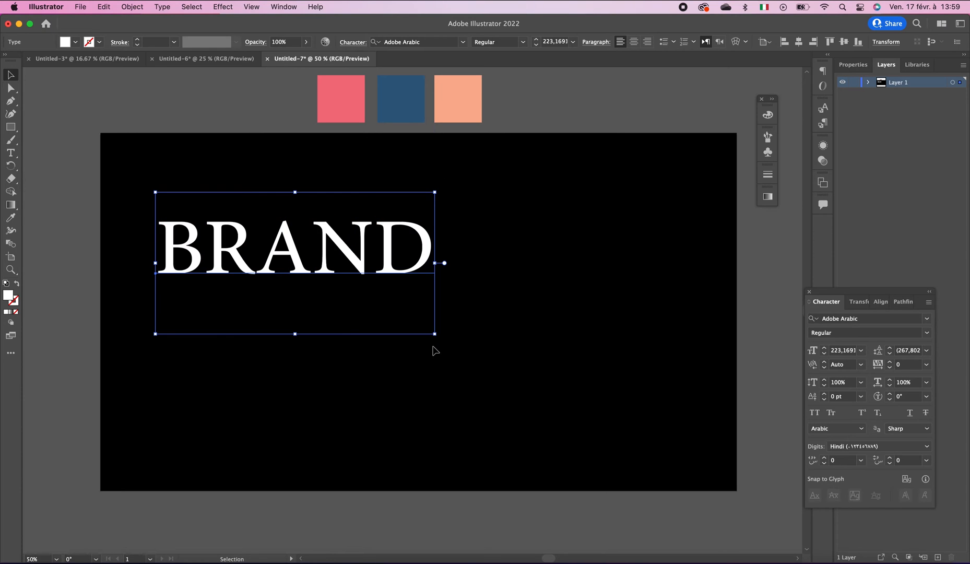
left_click_drag(319, 256, 433, 299)
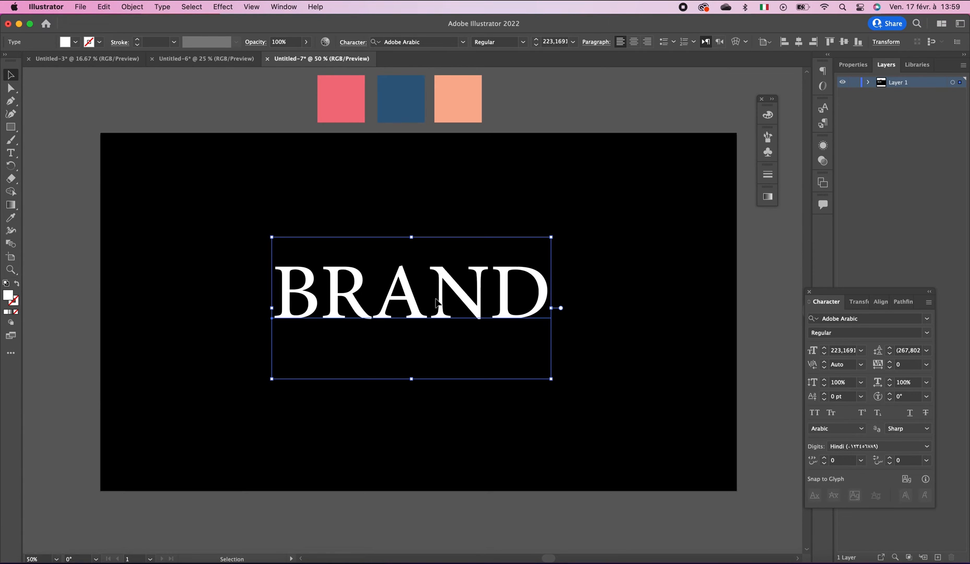
left_click(426, 40)
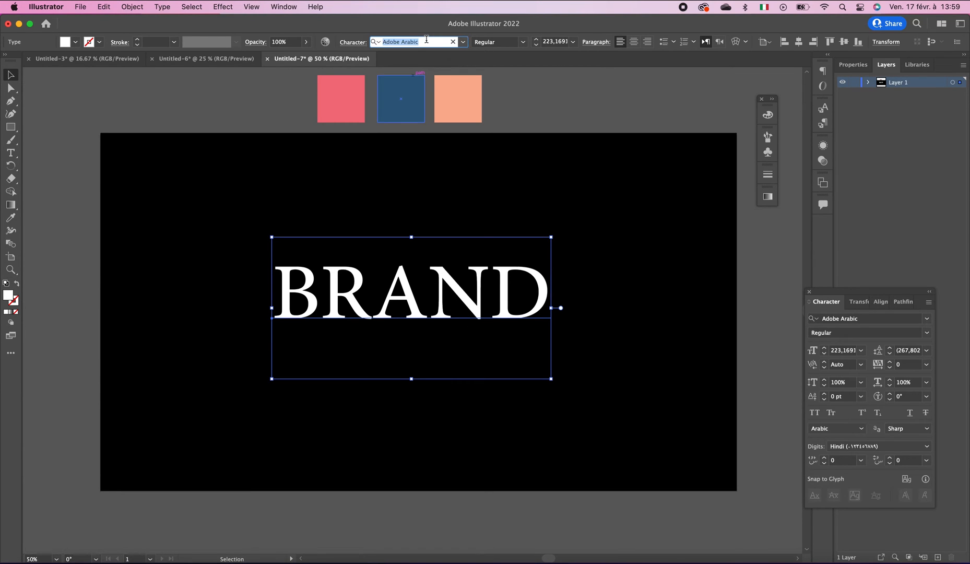
type("imp")
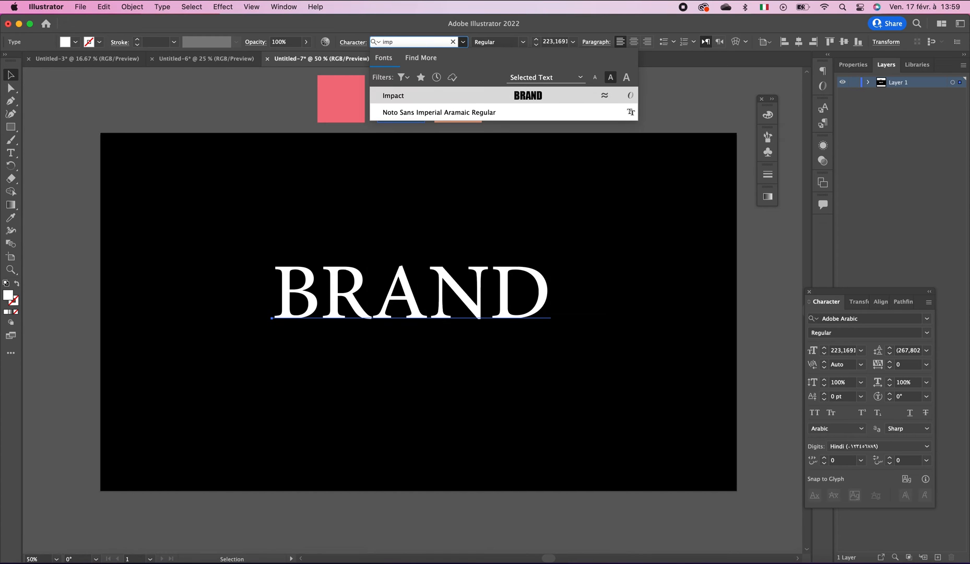
left_click(428, 94)
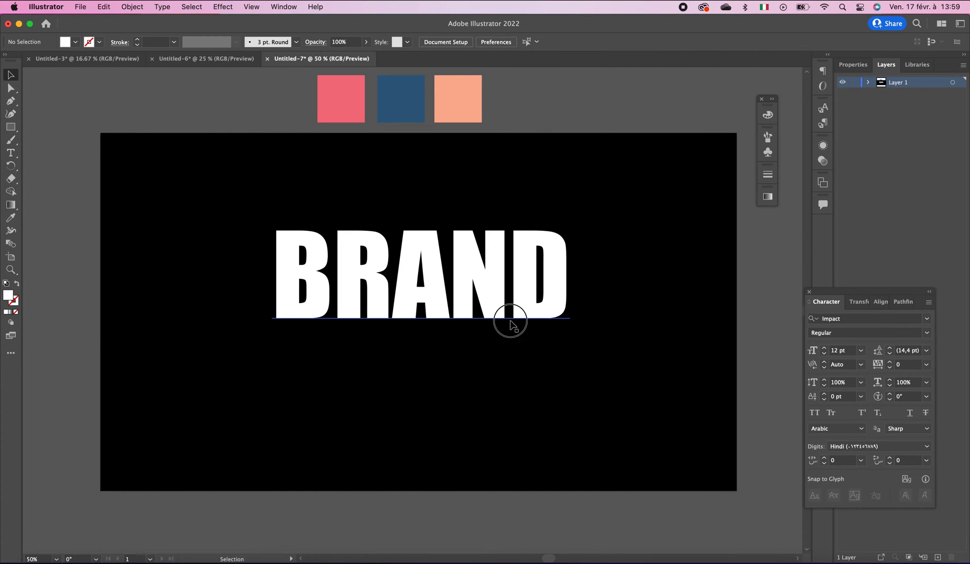
Centre the BRAND text horizontally and vertically on the artboard.
left_click_drag(509, 257, 509, 281)
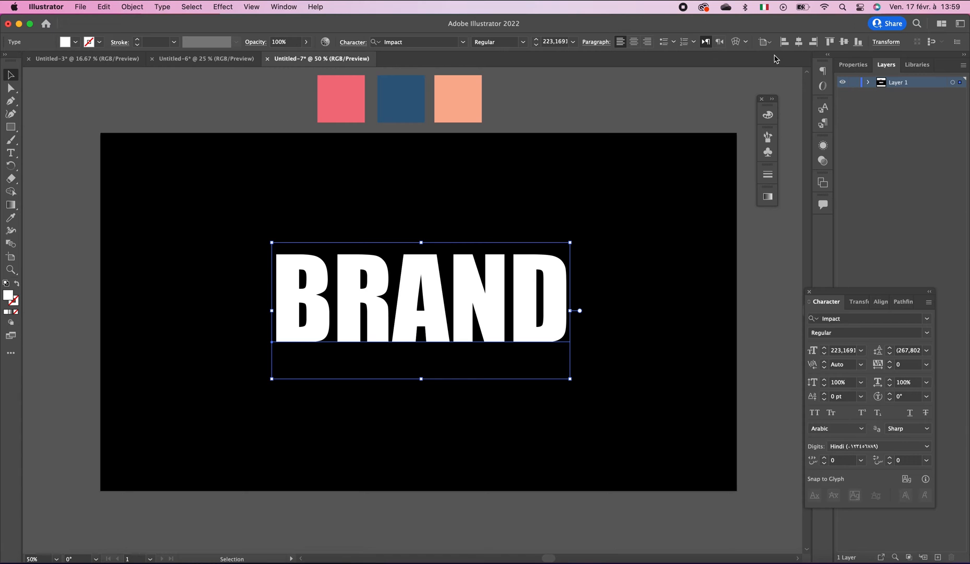
left_click(797, 43)
left_click(845, 42)
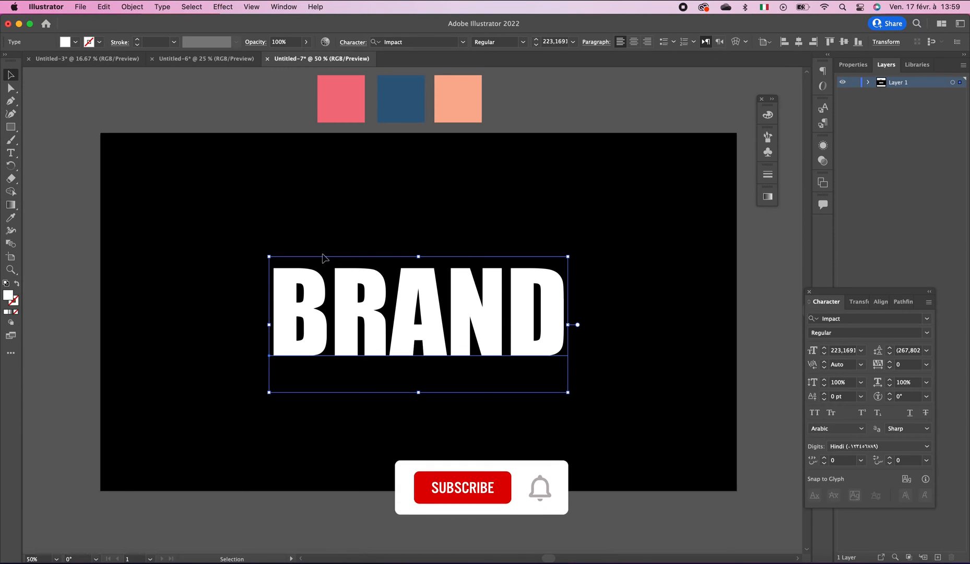
left_click(454, 215)
left_click_drag(498, 369, 465, 372)
Convert the BRAND text to outlines.
left_click(429, 347)
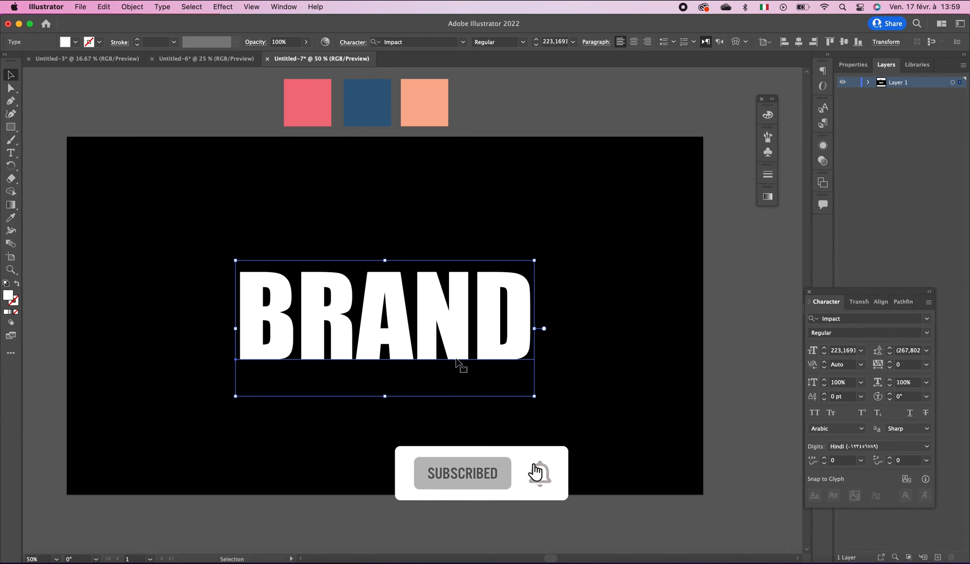
left_click(162, 7)
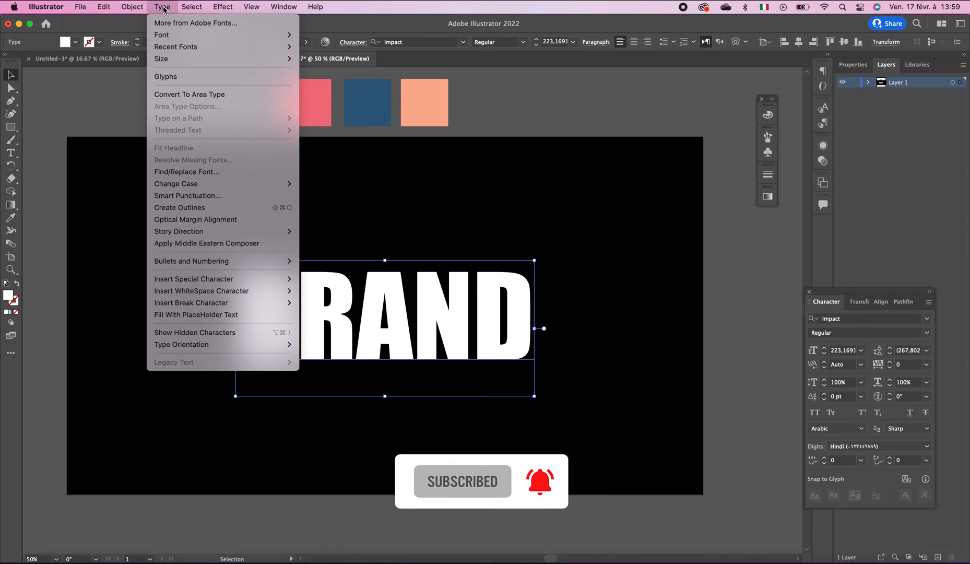
left_click(207, 209)
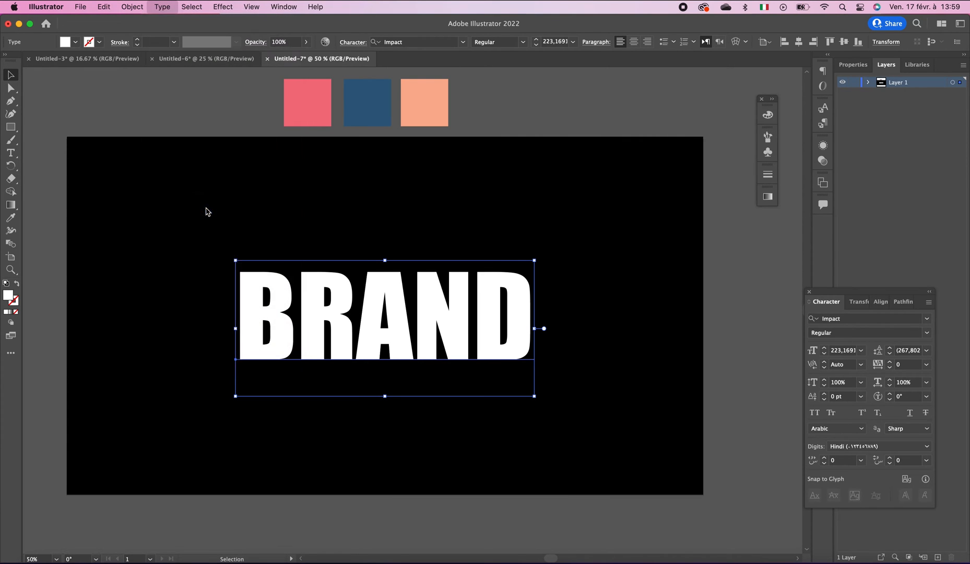
left_click(203, 101)
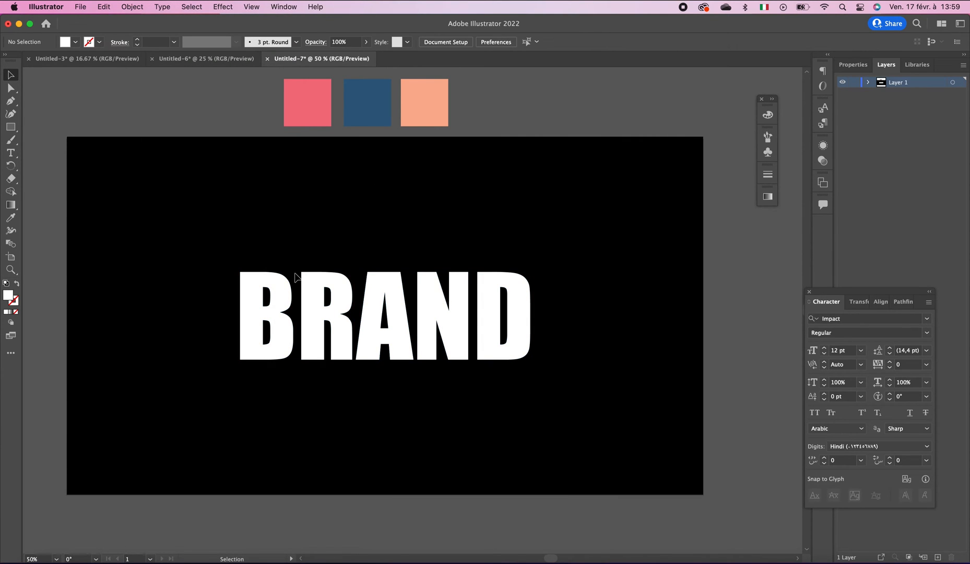
Expand the outlined BRAND lettering group.
left_click(394, 308)
left_click(137, 7)
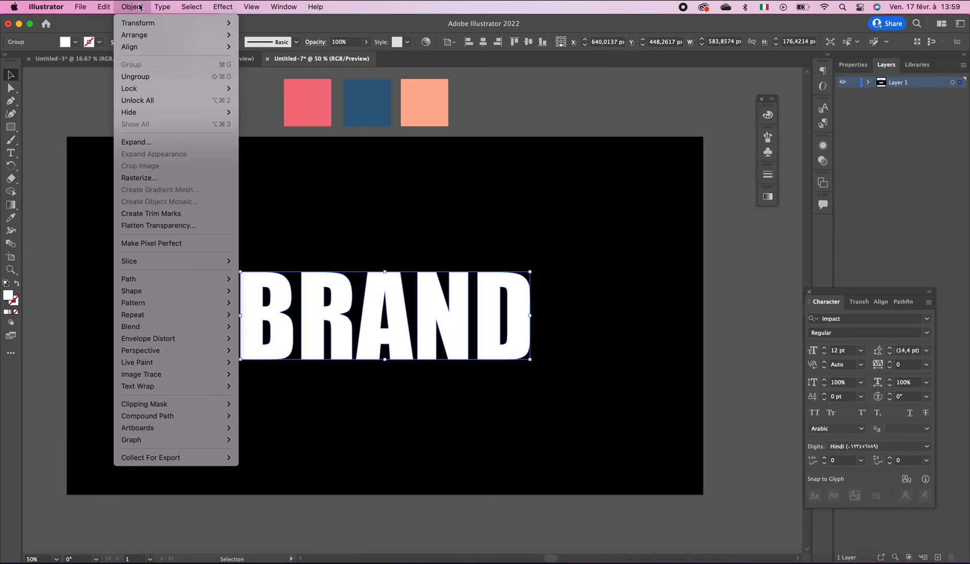
left_click(146, 141)
left_click(415, 212)
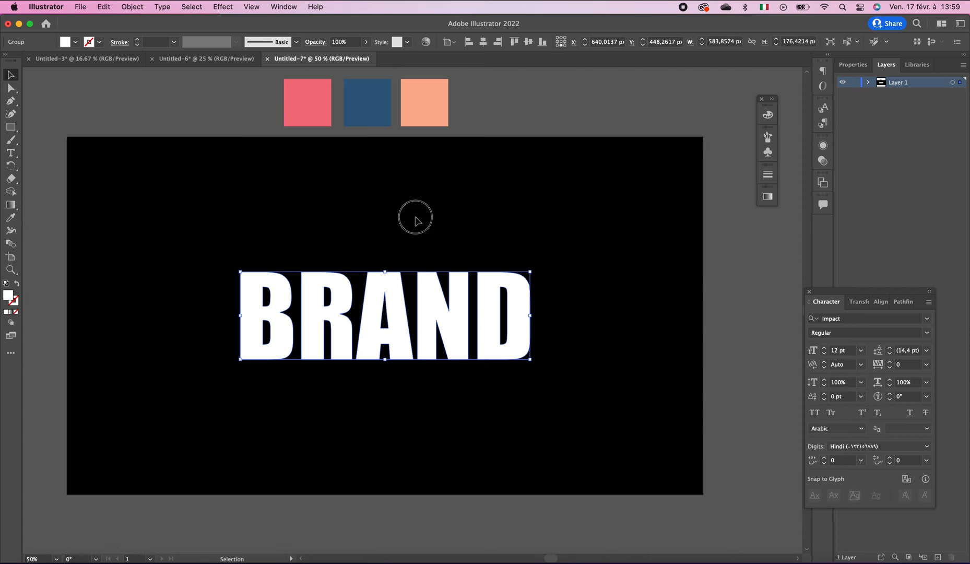
Swap the fill and stroke of the BRAND lettering to give it a white 1 pt stroke without fill.
left_click(444, 320)
left_click(16, 285)
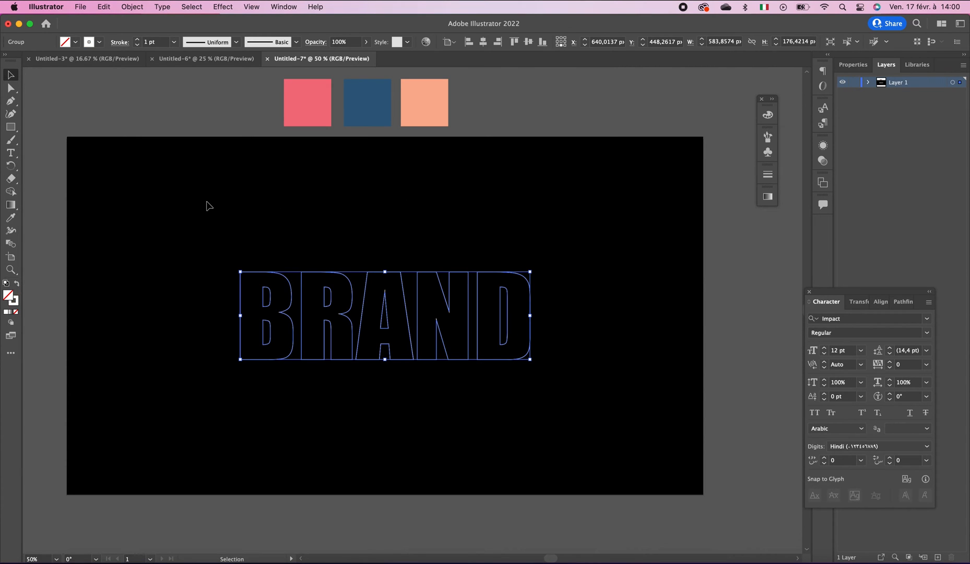
left_click(230, 207)
Ungroup the BRAND lettering into separate letters.
left_click(468, 342)
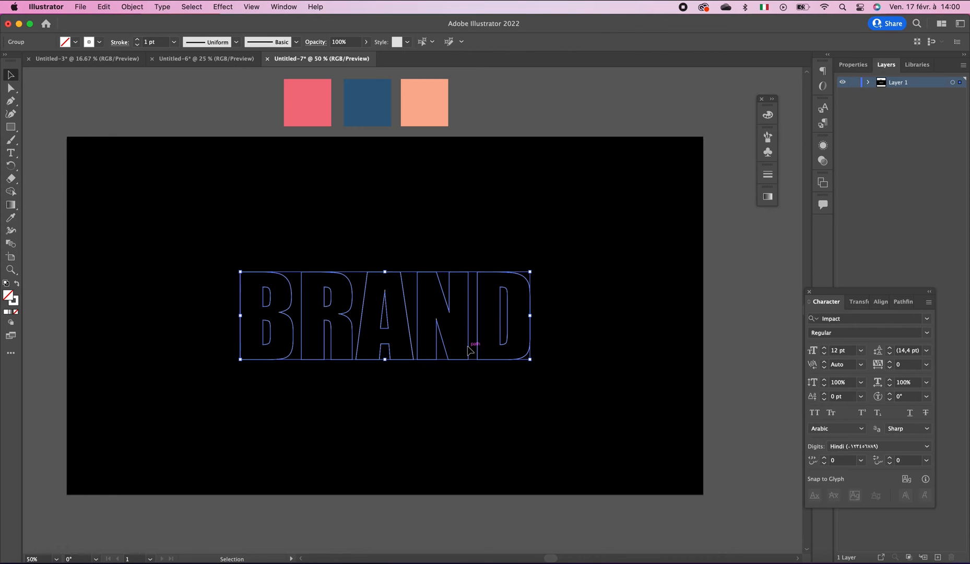
left_click(10, 88)
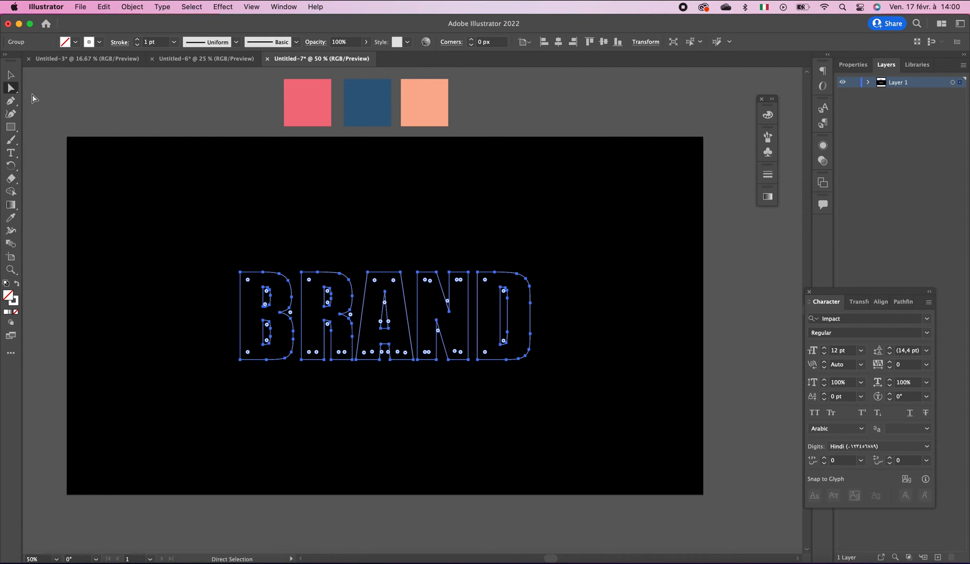
left_click(10, 75)
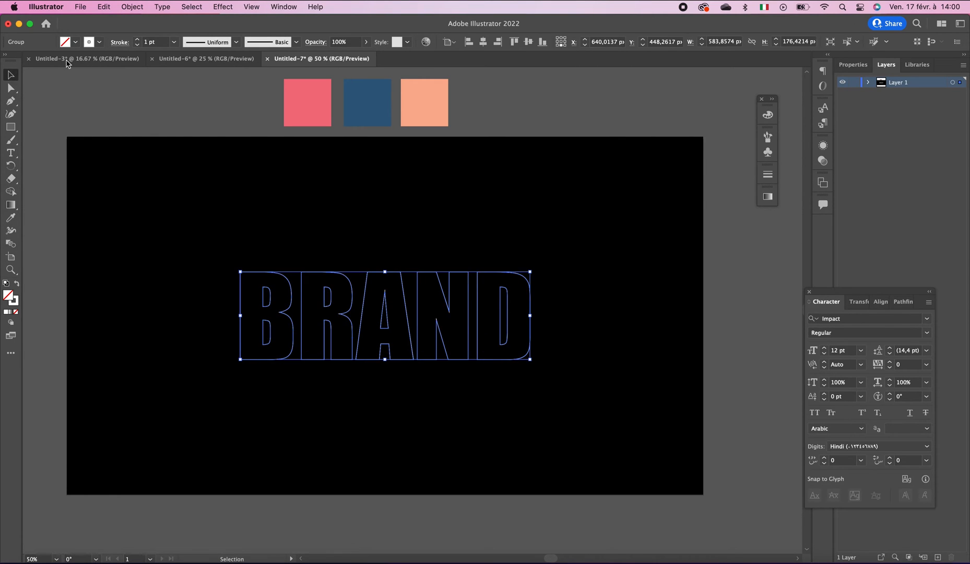
left_click(132, 7)
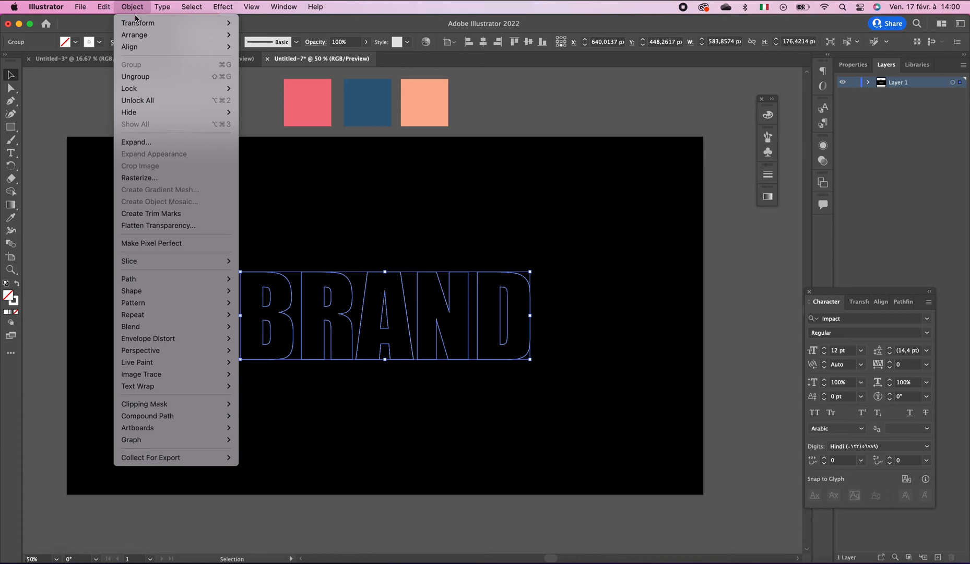
left_click(136, 76)
left_click(275, 212)
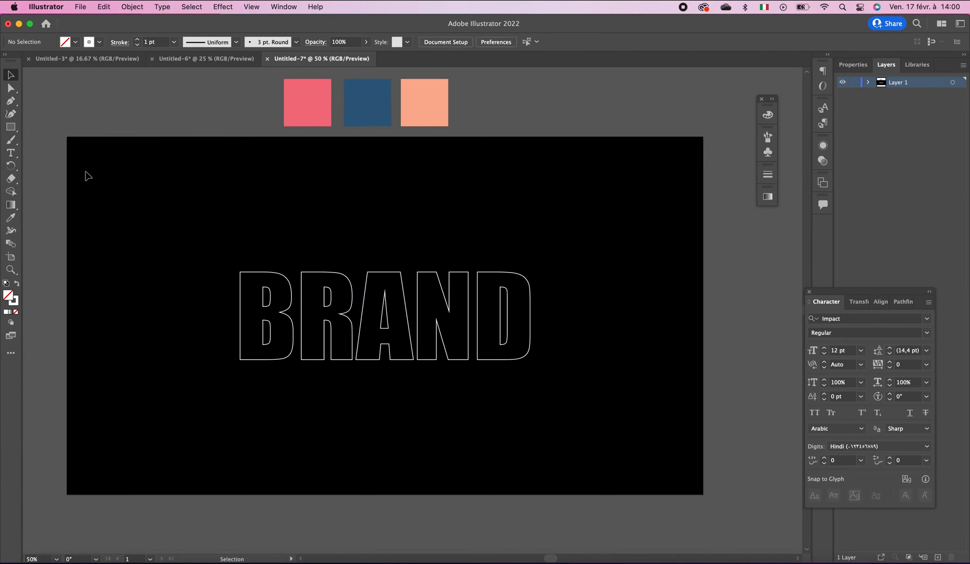
Delete the upper inner counter path of the letter B with the Direct Selection tool.
left_click(273, 315)
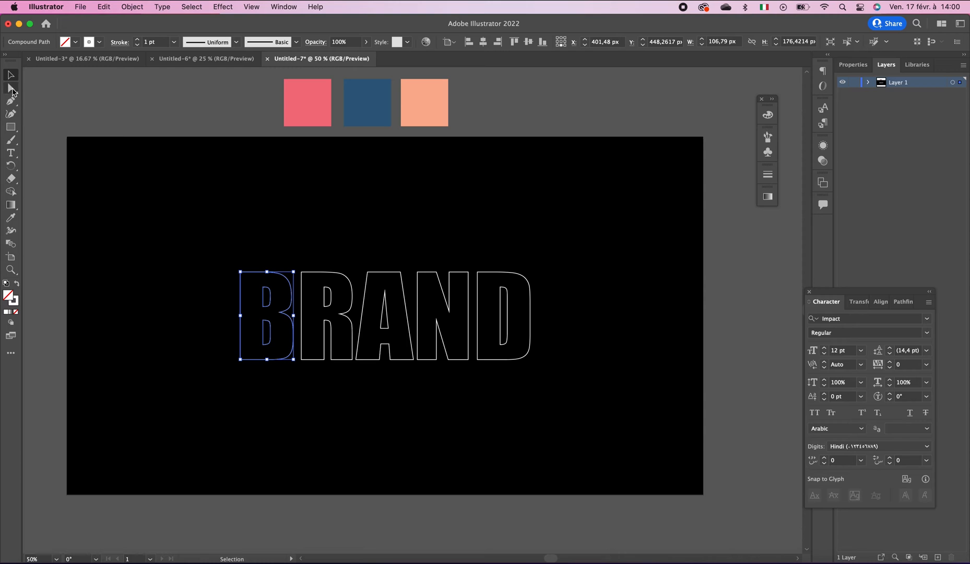
left_click(12, 89)
left_click(238, 160)
key("z")
left_click(342, 317)
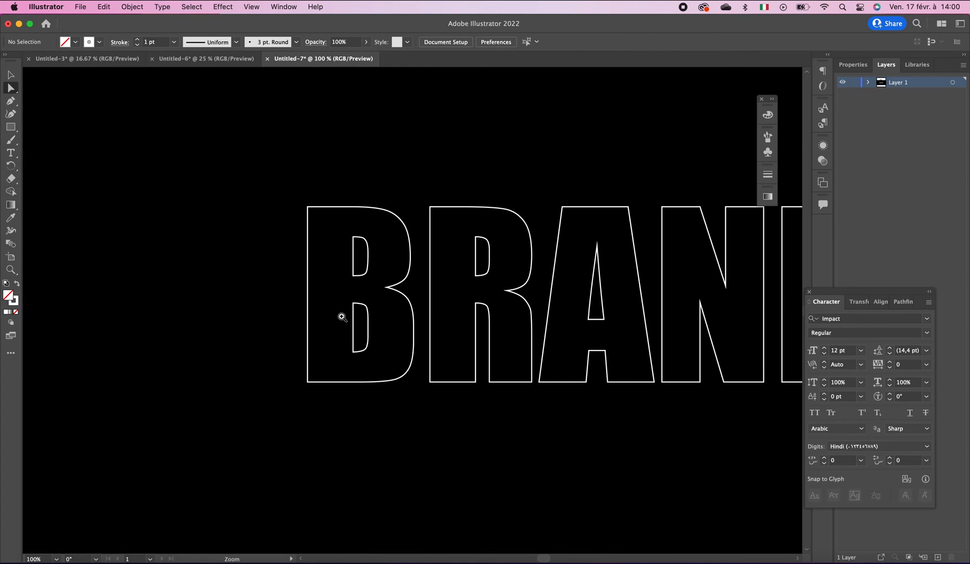
left_click_drag(341, 317, 225, 323)
left_click(196, 286)
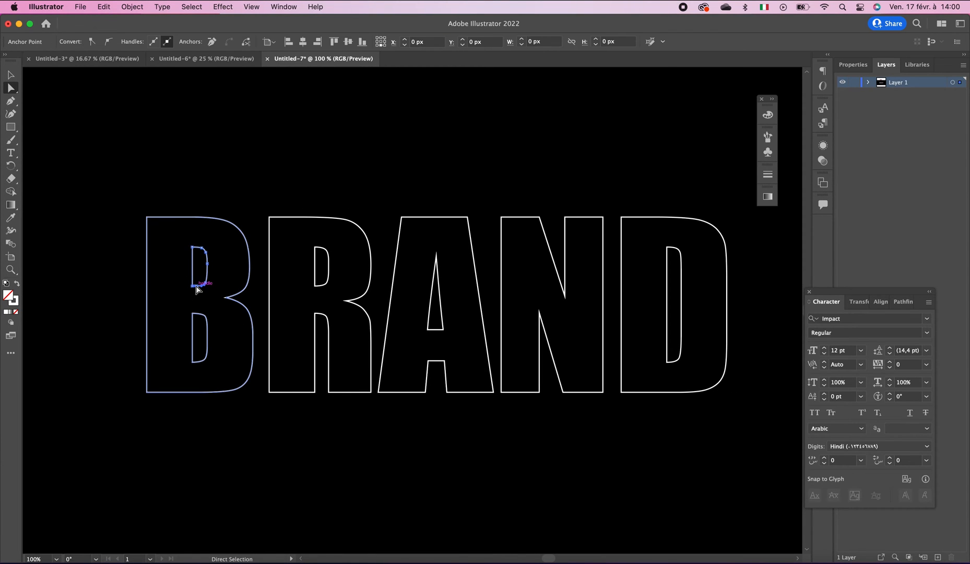
key("Delete")
key("Delete")
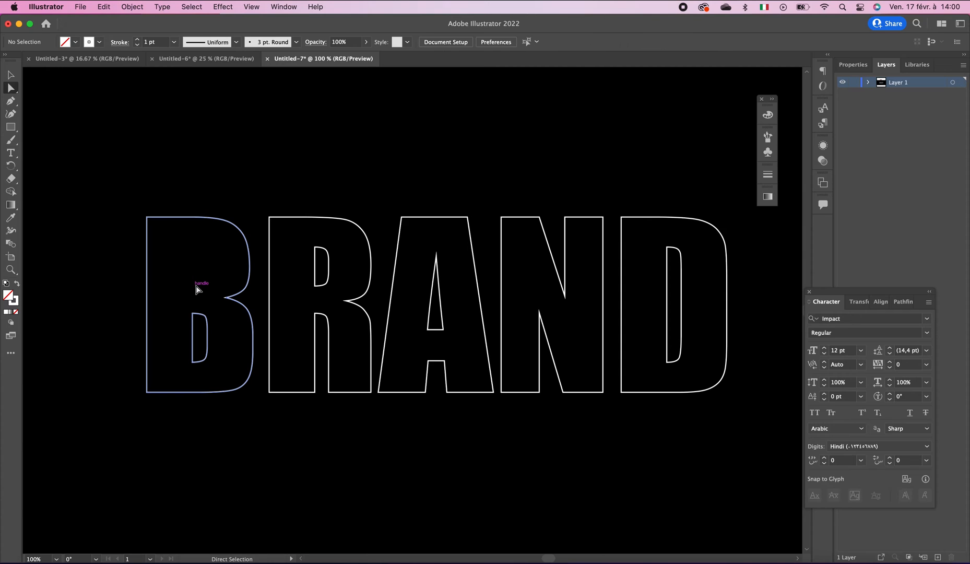
Delete the remaining lower inner counter path of the letter B and the inner counter path of the letter R.
left_click(194, 314)
key("Delete")
key("Delete")
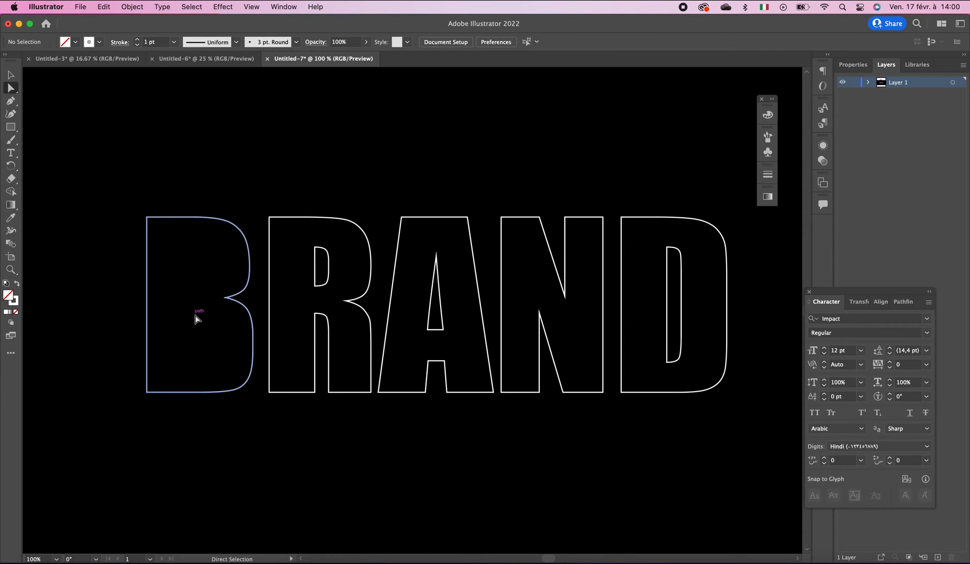
scroll(432, 210, "right", 3)
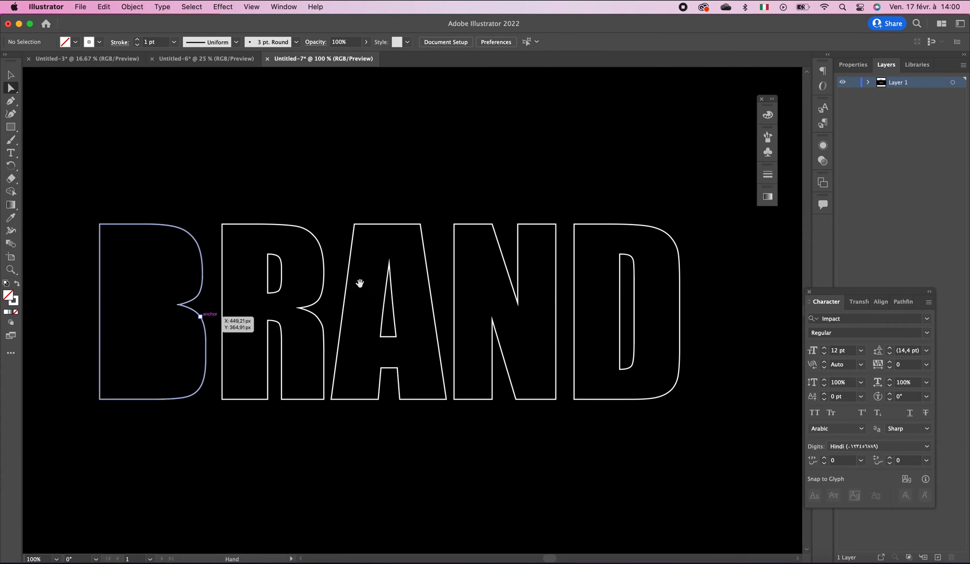
left_click(268, 293)
key("Delete")
key("Delete")
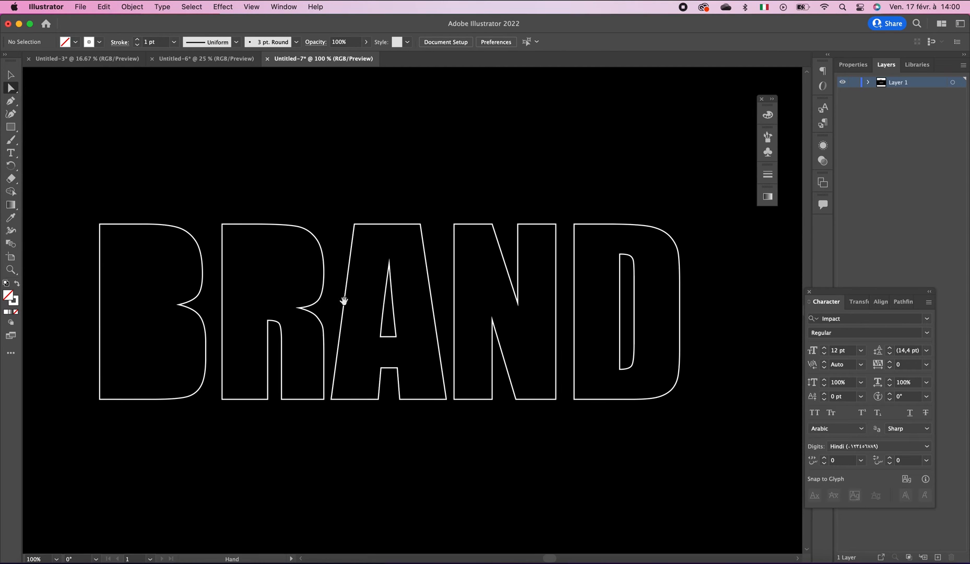
Delete the inner counter paths of the letters A and D.
scroll(489, 358, "right", 1)
left_click(390, 338)
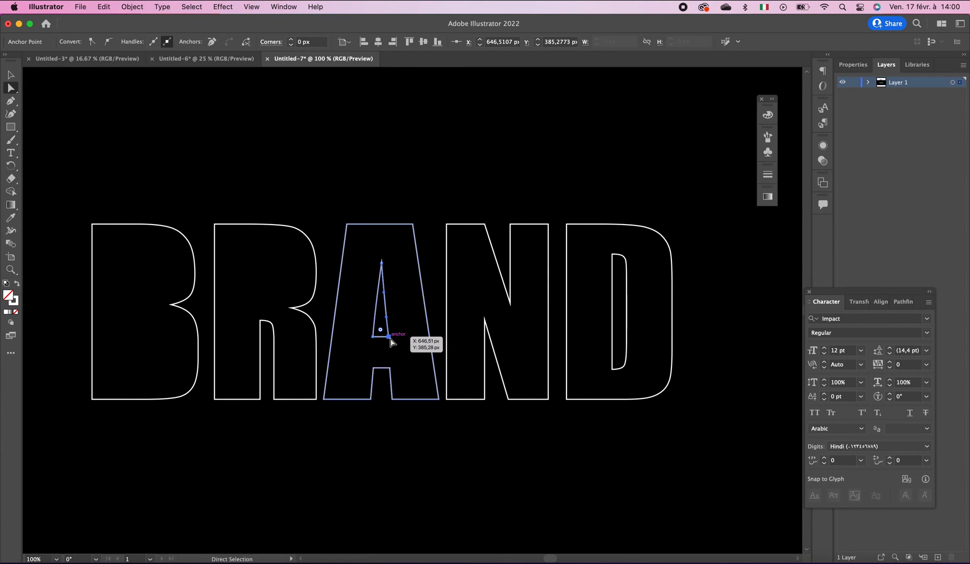
key("Delete")
key("Delete")
scroll(530, 361, "right", 3)
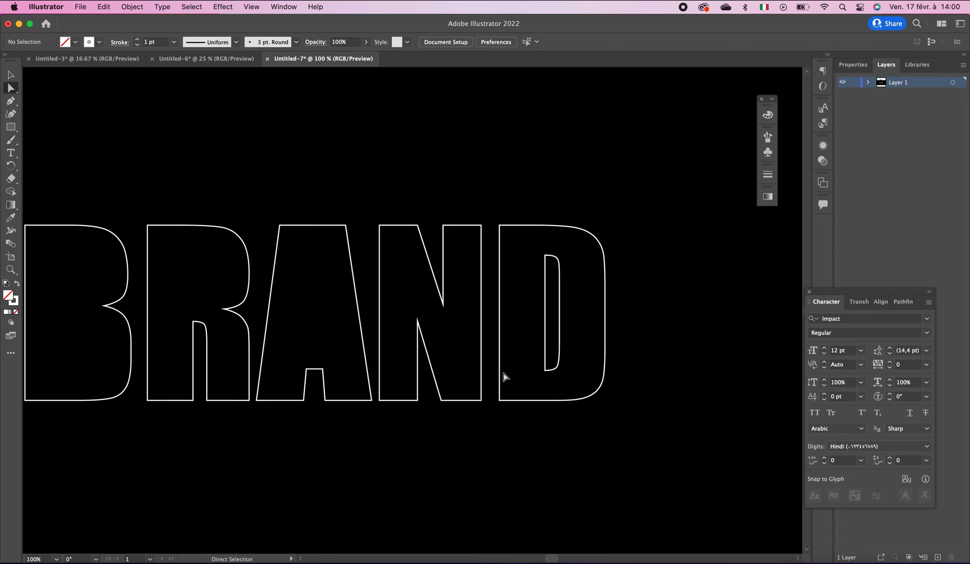
left_click(546, 371)
key("Delete")
key("Delete")
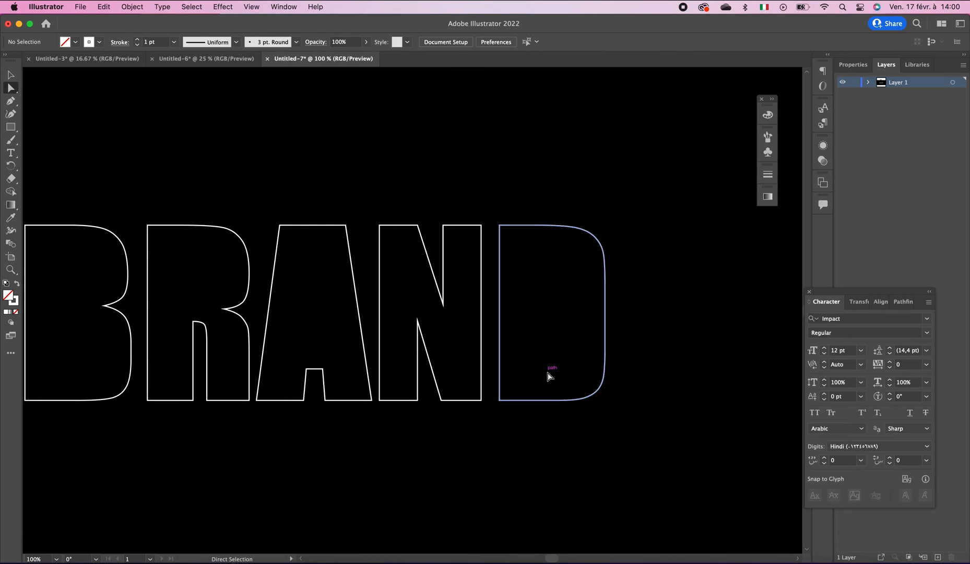
Start a Transform effect on the letter B with 90% horizontal and vertical scale and 20 copies.
left_click_drag(267, 297, 438, 312)
left_click(463, 307, "alt+super")
left_click(463, 307, "alt+super")
left_click(464, 308, "alt+super")
left_click(11, 75)
left_click(325, 323)
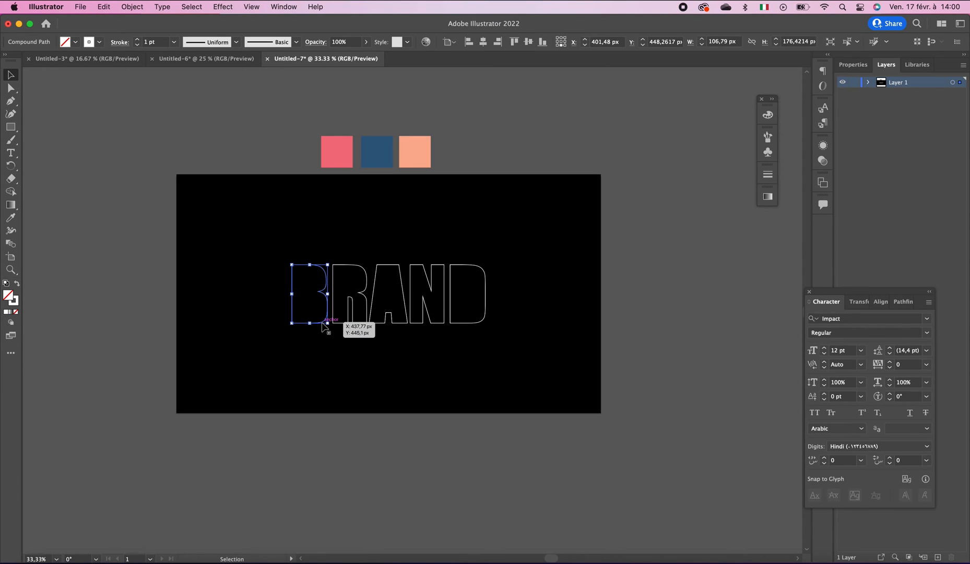
left_click(223, 7)
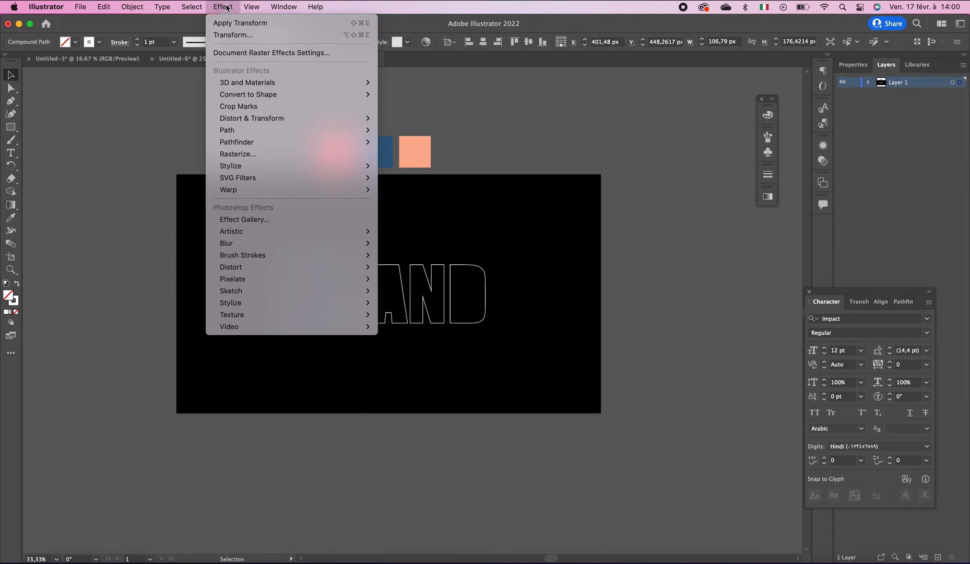
mouse_move(269, 119)
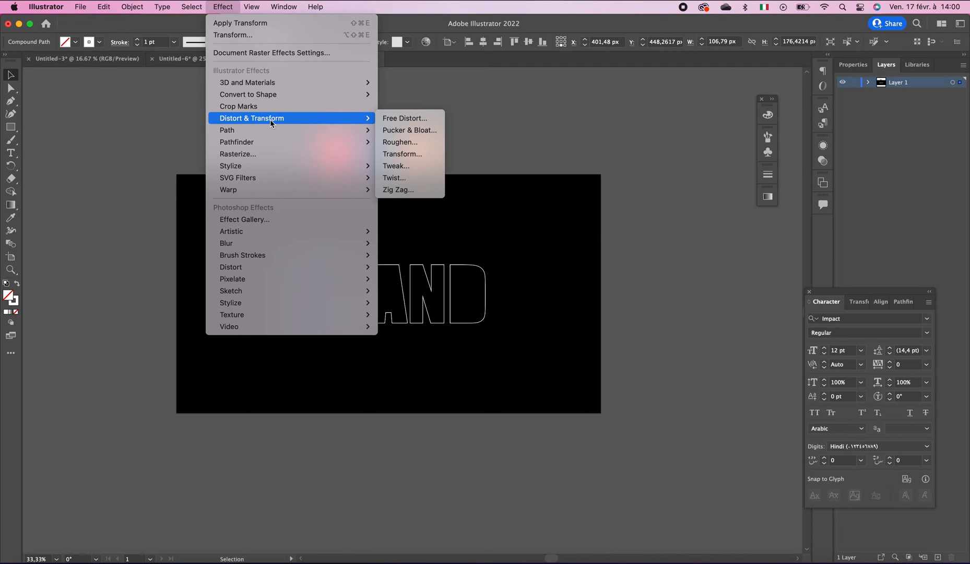
left_click(416, 152)
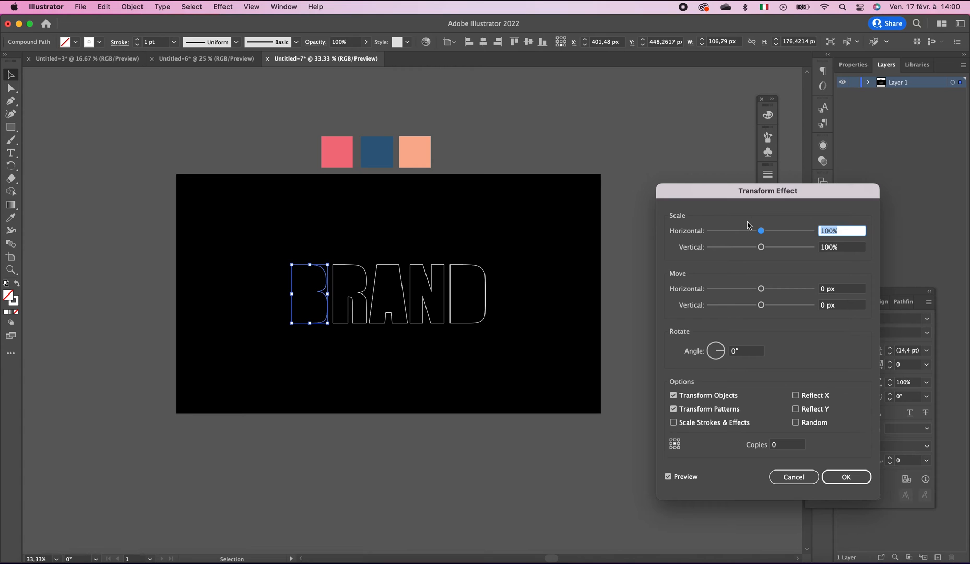
type("90")
left_click(856, 247)
type("90")
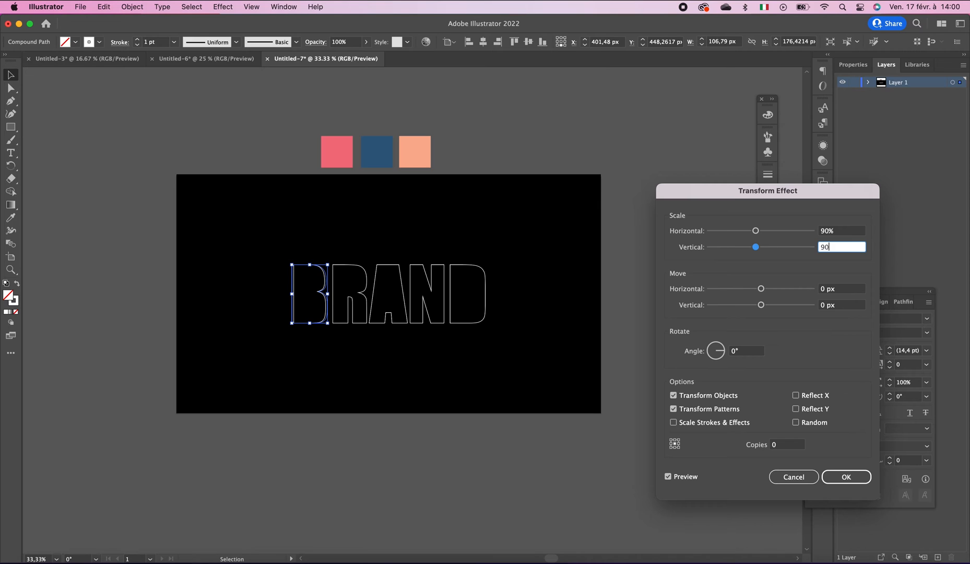
key("Tab")
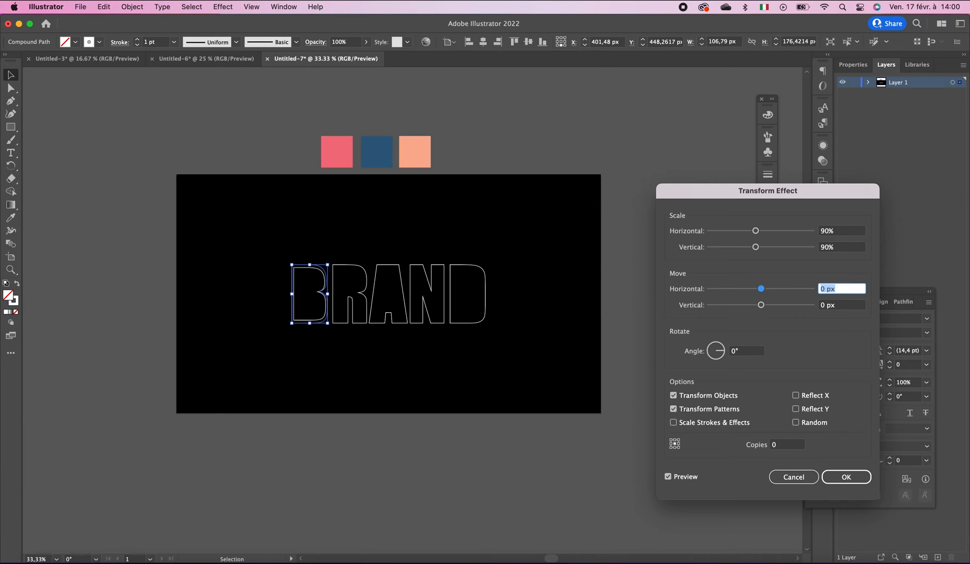
left_click(778, 444)
key("Tab")
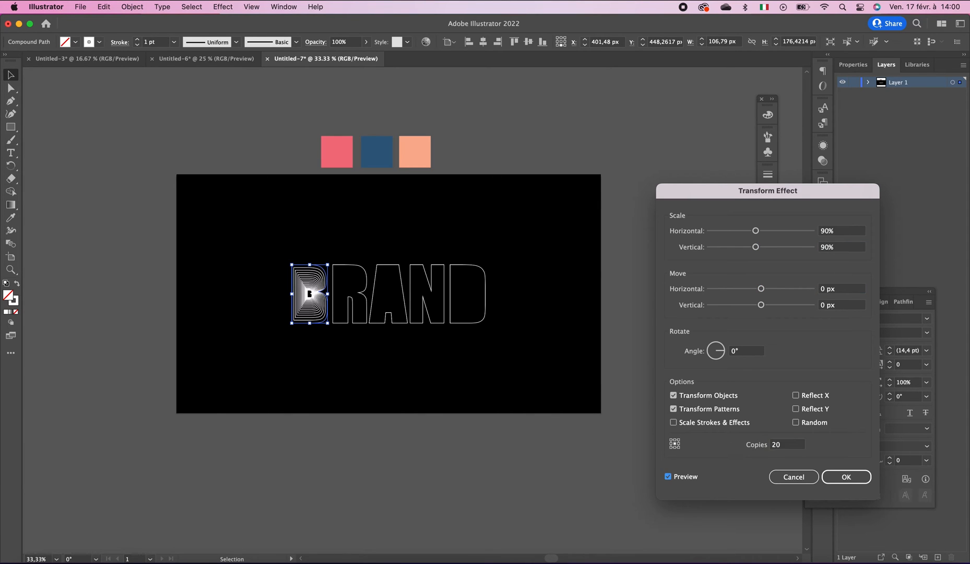
Try moving the letter B's copies by -4 px vertically and 2 px horizontally in the Transform effect.
left_click(841, 305)
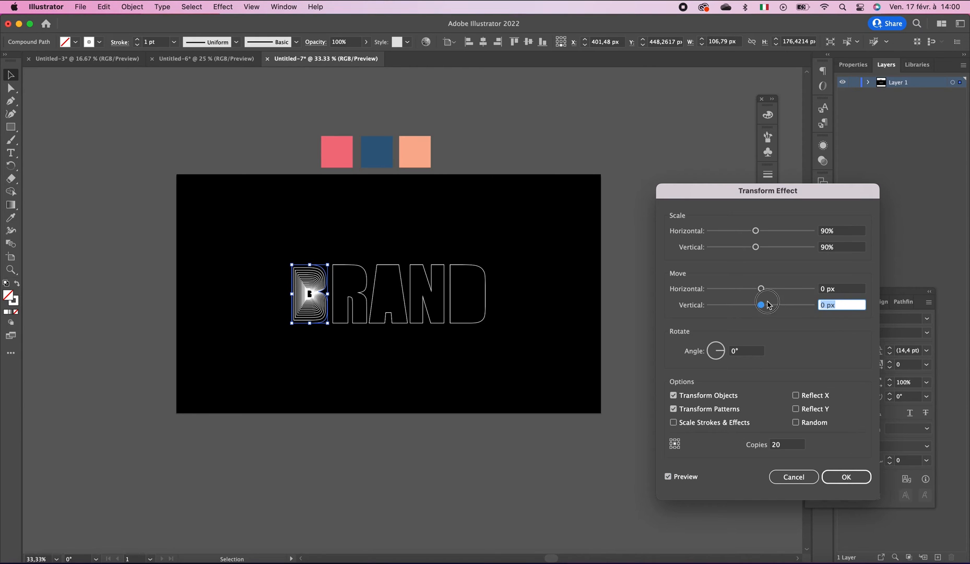
type("-4")
key("Tab")
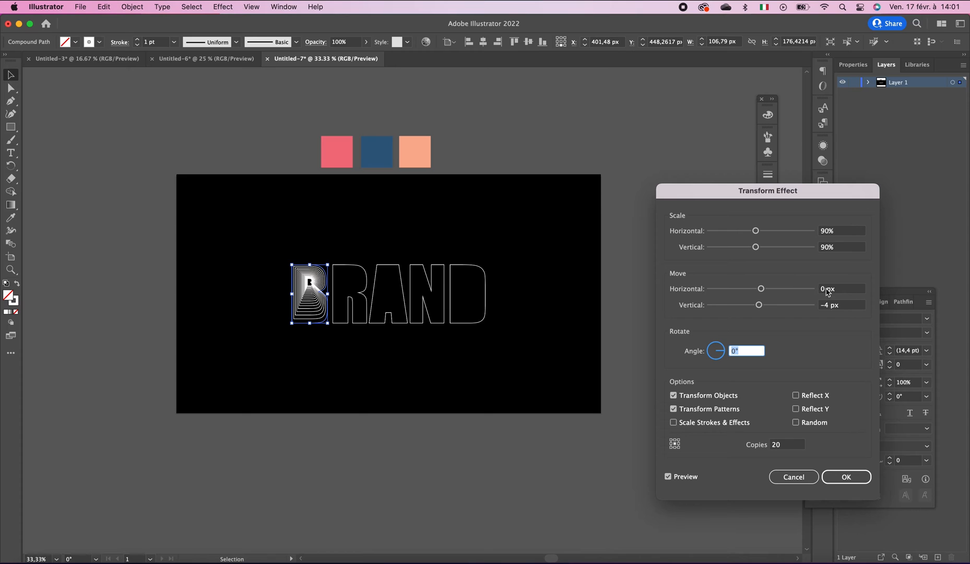
left_click(849, 291)
type("2")
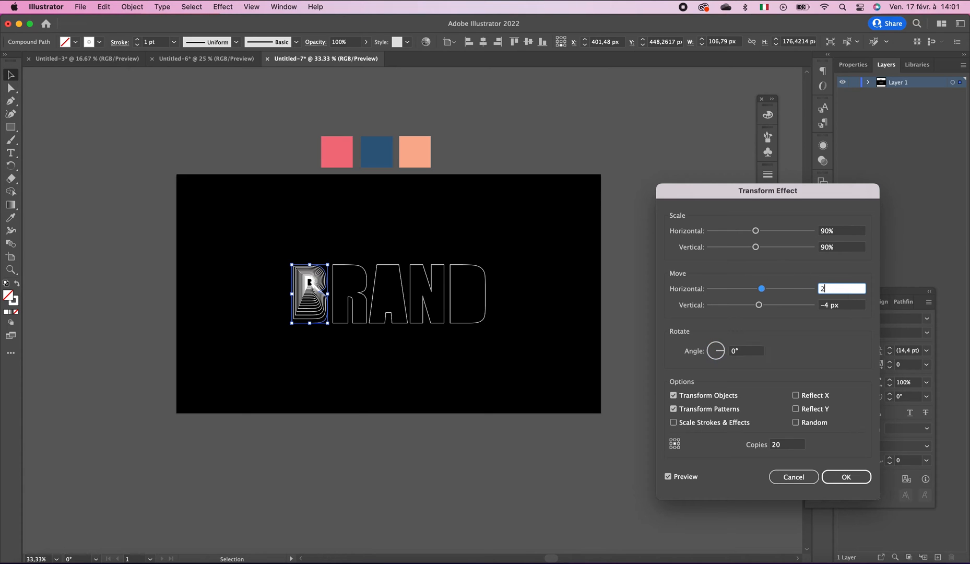
key("Tab")
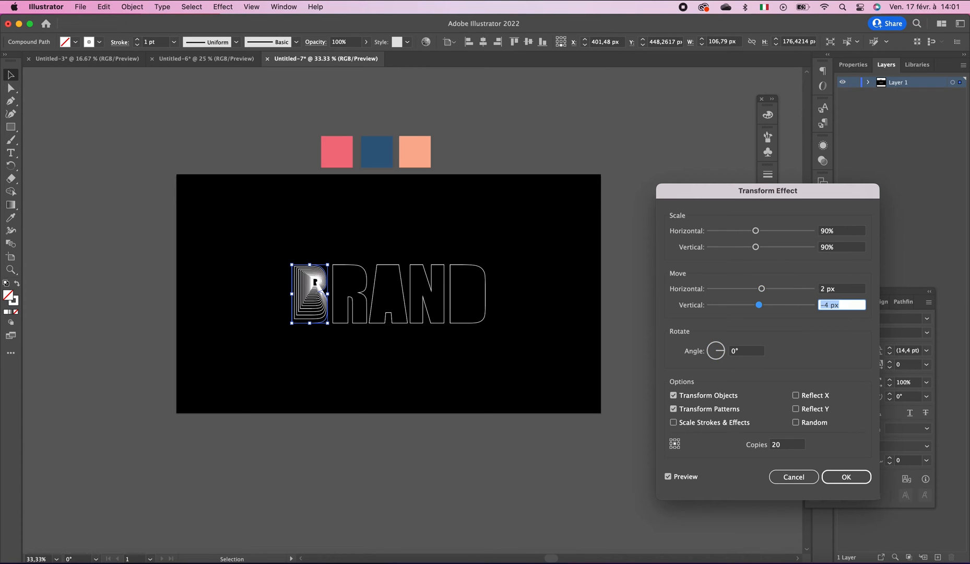
Set the letter B's Transform effect to a horizontal move of -2 px and a rotation angle of 2°.
left_click(841, 288)
type("-")
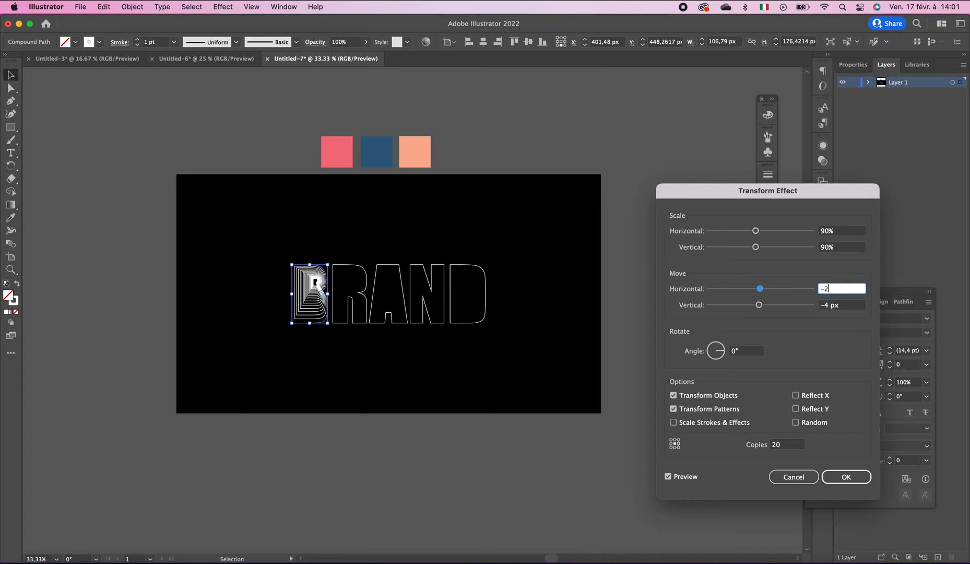
type("2")
key("Tab")
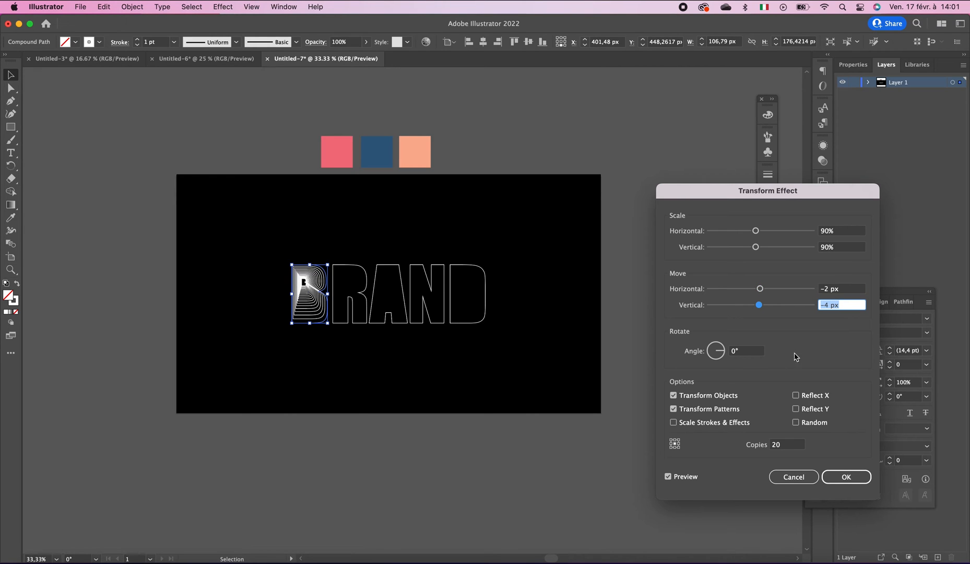
left_click(746, 351)
type("2")
key("Tab")
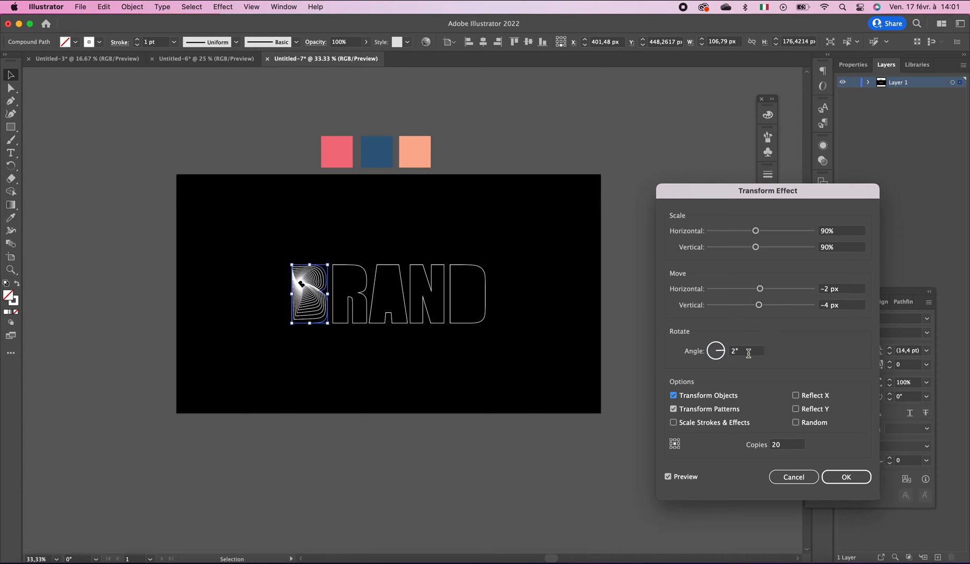
left_click(844, 477)
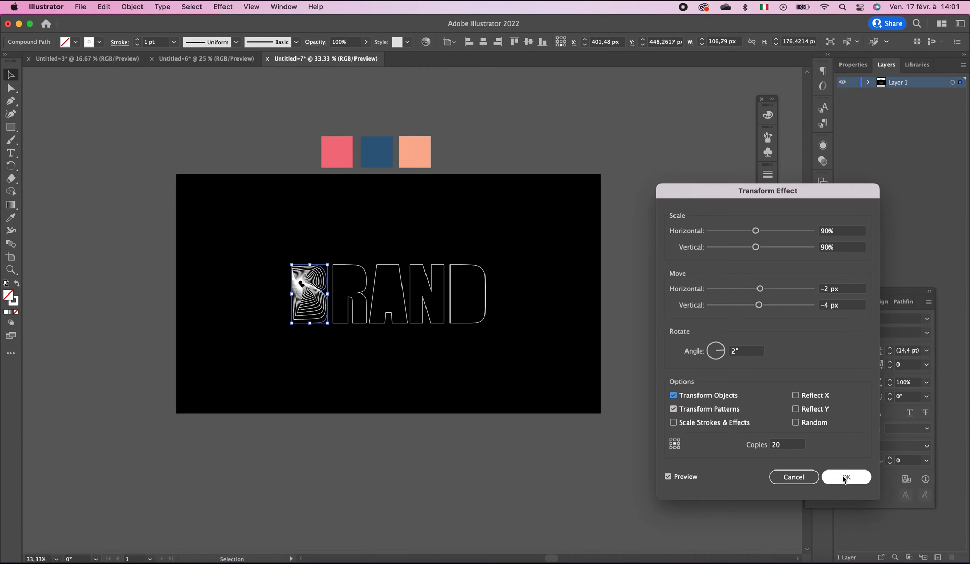
Try a vertical move of -6 px for the letter B's copies.
left_click(844, 306)
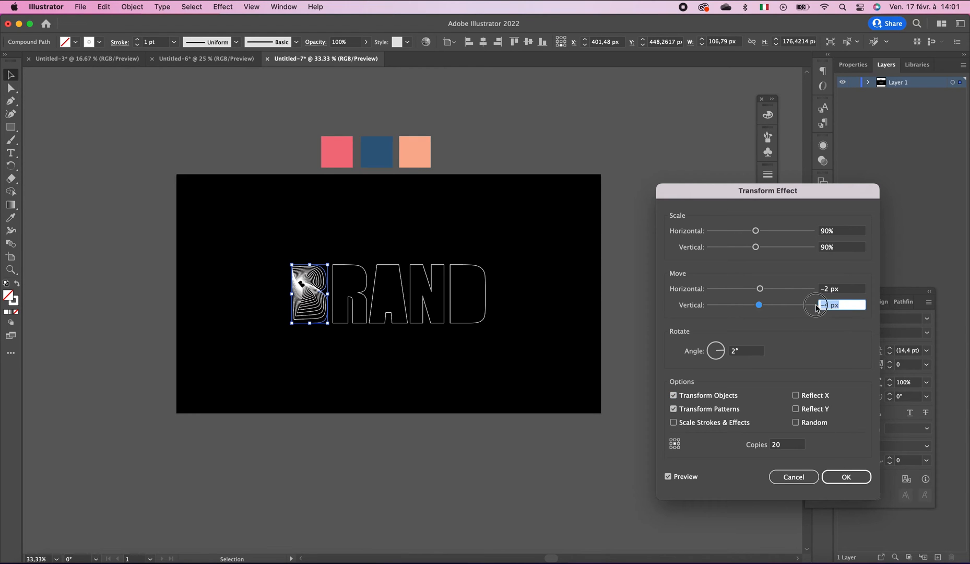
type("-6")
key("Tab")
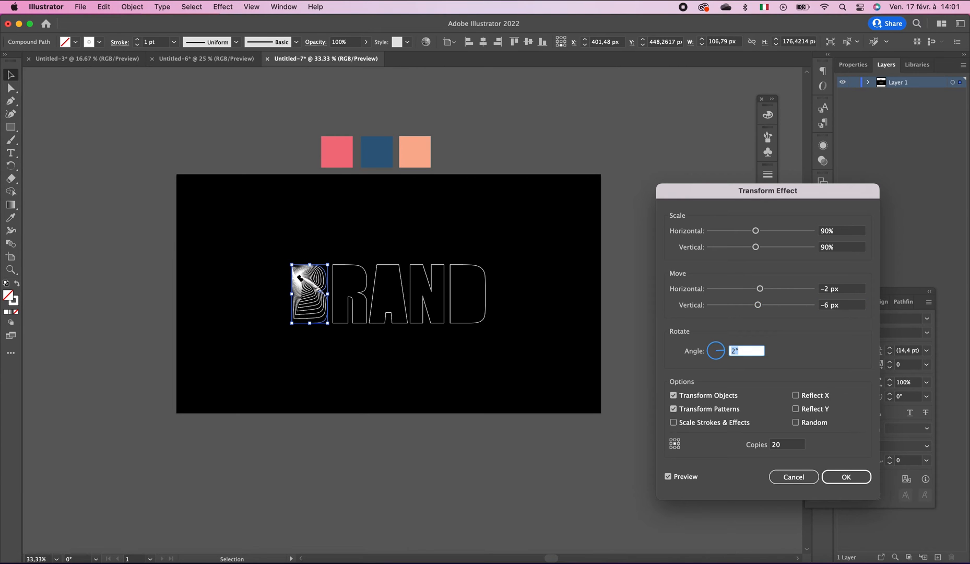
Set the vertical move of the letter B's copies to -5 px, apply the Transform effect and deselect the letter.
left_click(850, 307)
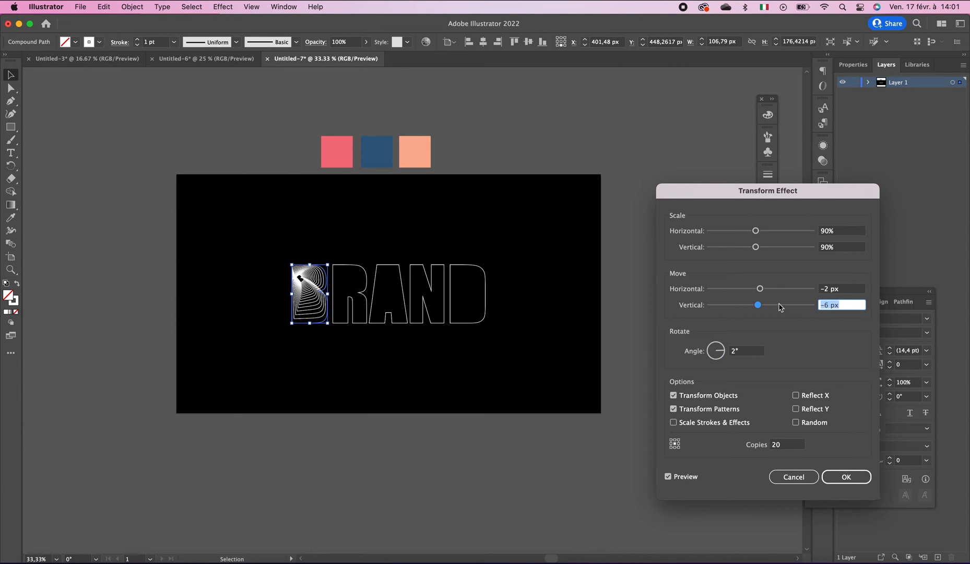
type("-5")
key("Tab")
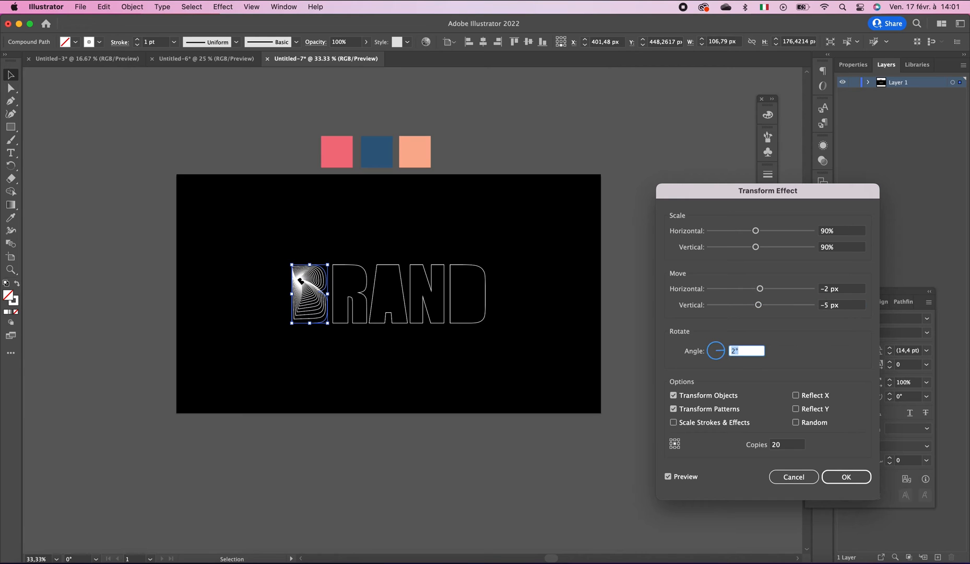
left_click(846, 481)
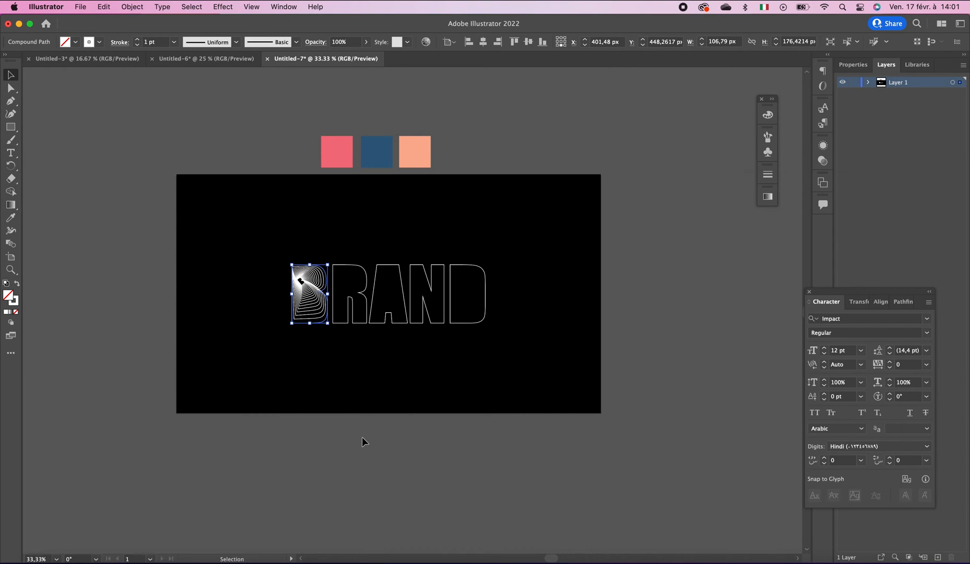
left_click(361, 436)
Start a Transform effect on the letter R with 90% horizontal and vertical scale.
key("z")
left_click(545, 378)
left_click(462, 330, "super")
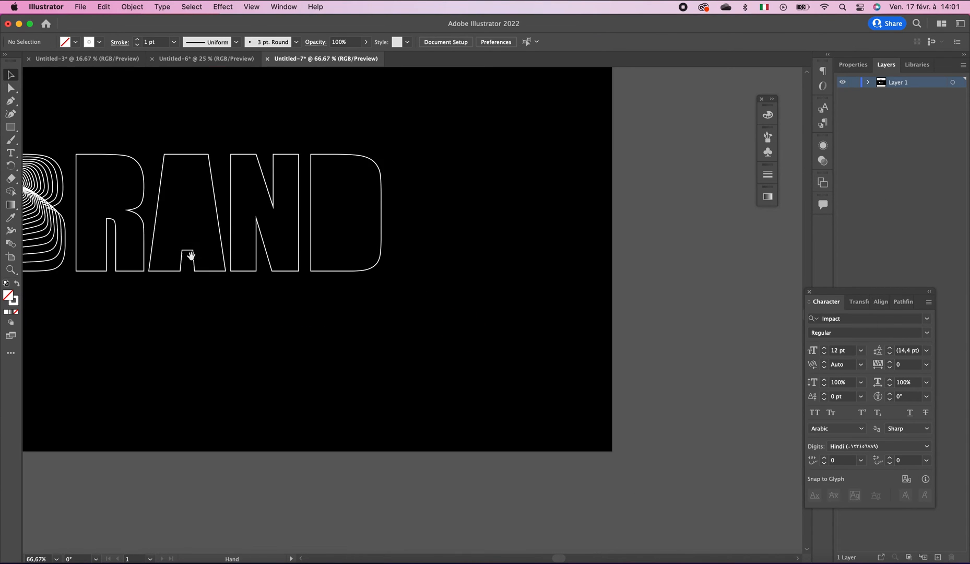
left_click_drag(139, 238, 317, 306)
left_click(341, 298, "super")
left_click_drag(439, 303, 370, 306)
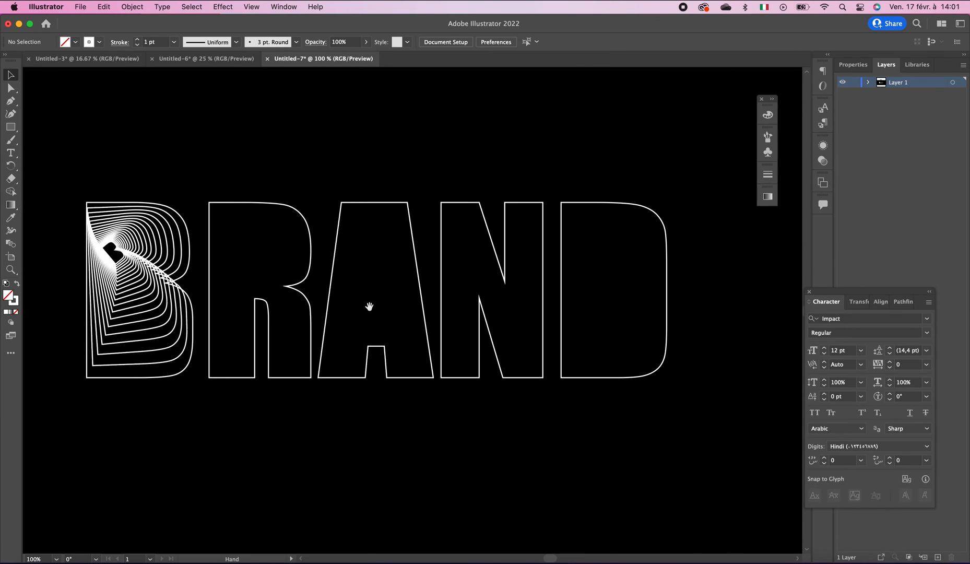
left_click(308, 302)
left_click(222, 7)
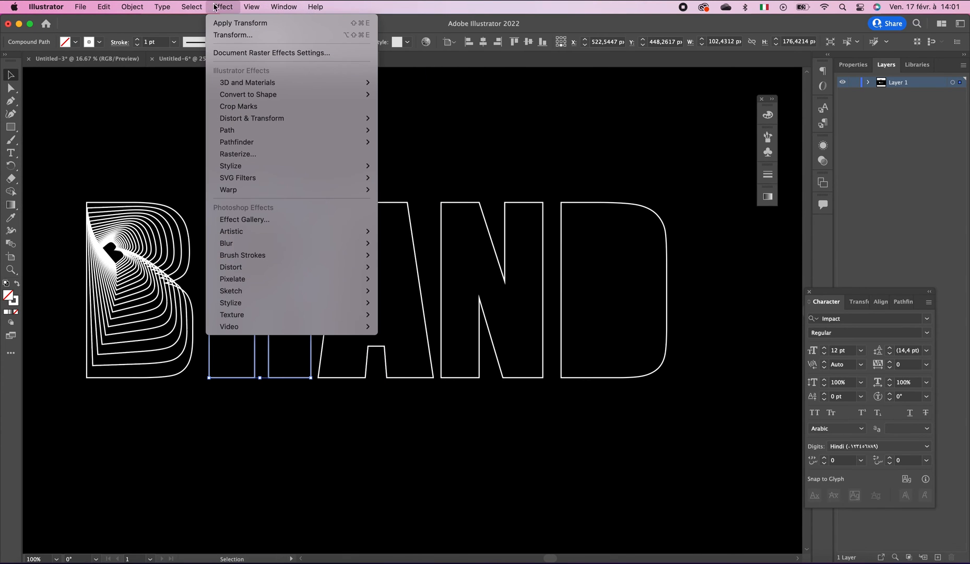
mouse_move(278, 119)
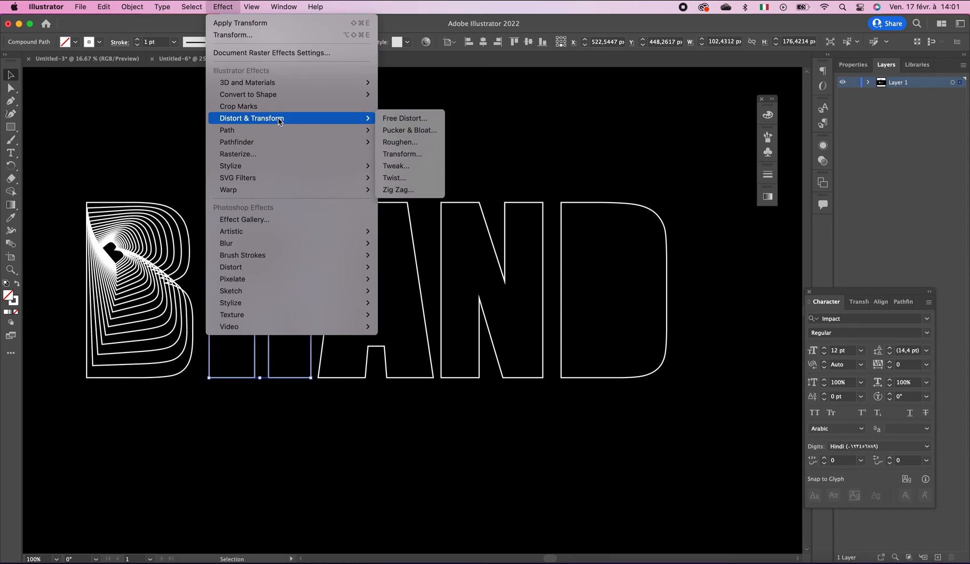
left_click(408, 154)
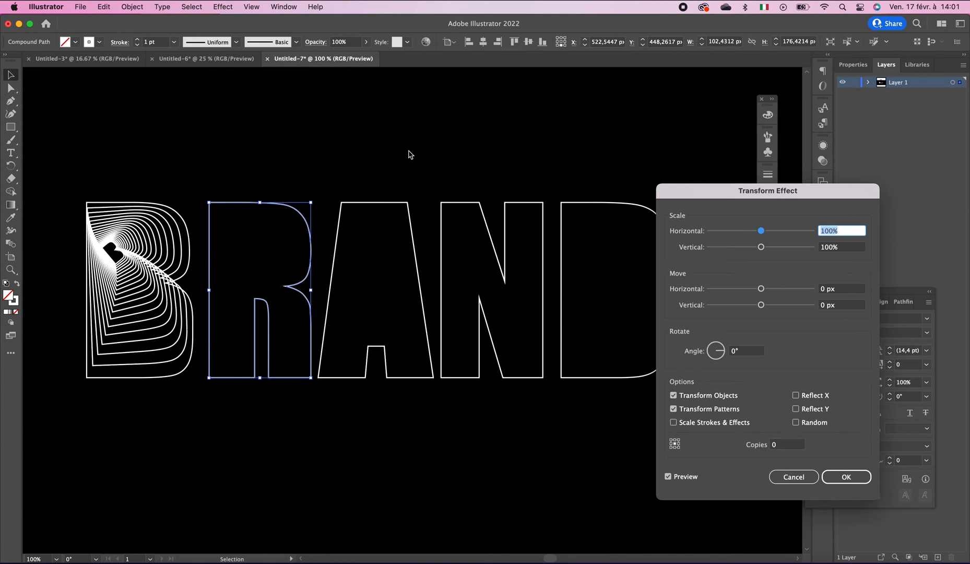
type("90")
key("Tab")
type("90")
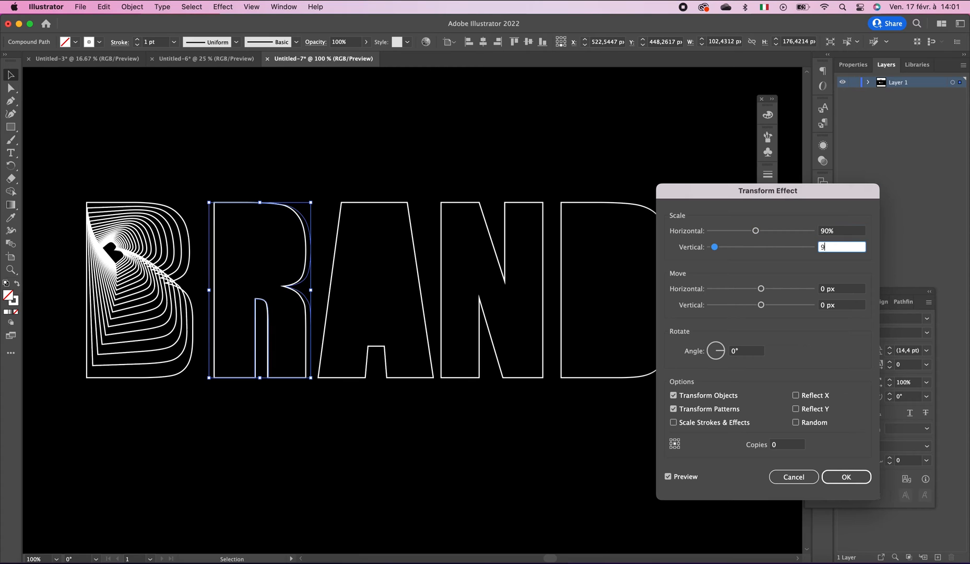
key("Tab")
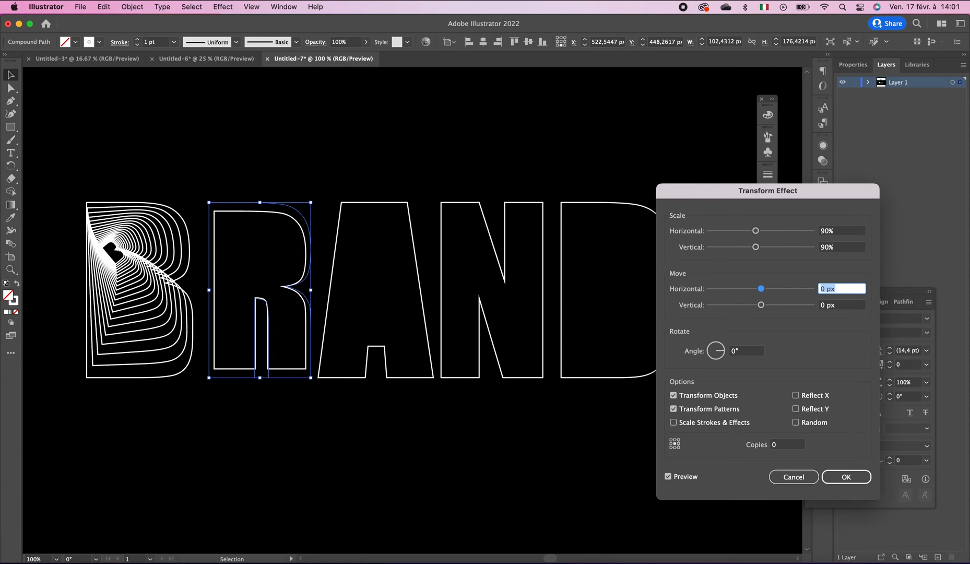
Give the letter R's Transform effect 20 copies, a horizontal move of -5 px and a vertical move of -4 px.
left_click(786, 445)
key("Tab")
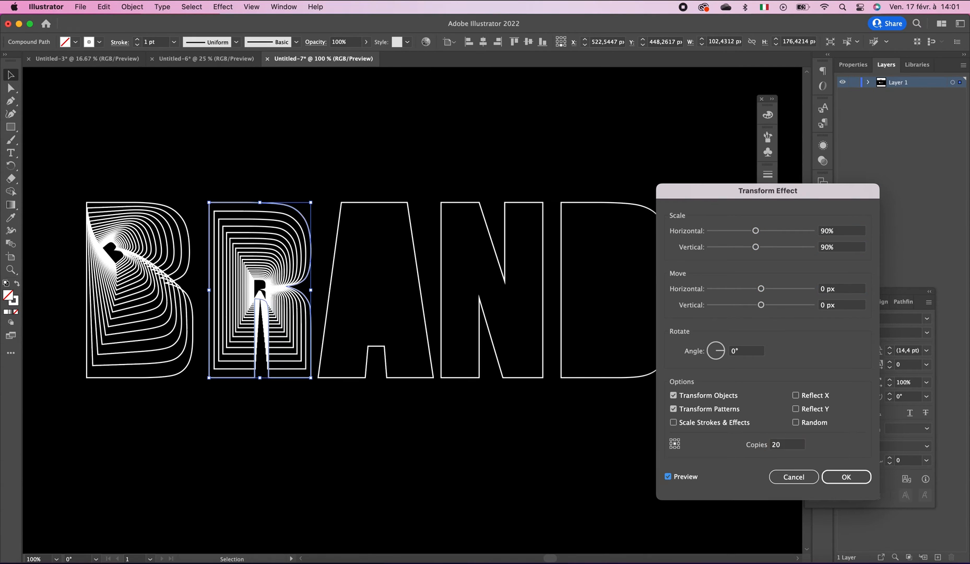
left_click(846, 306)
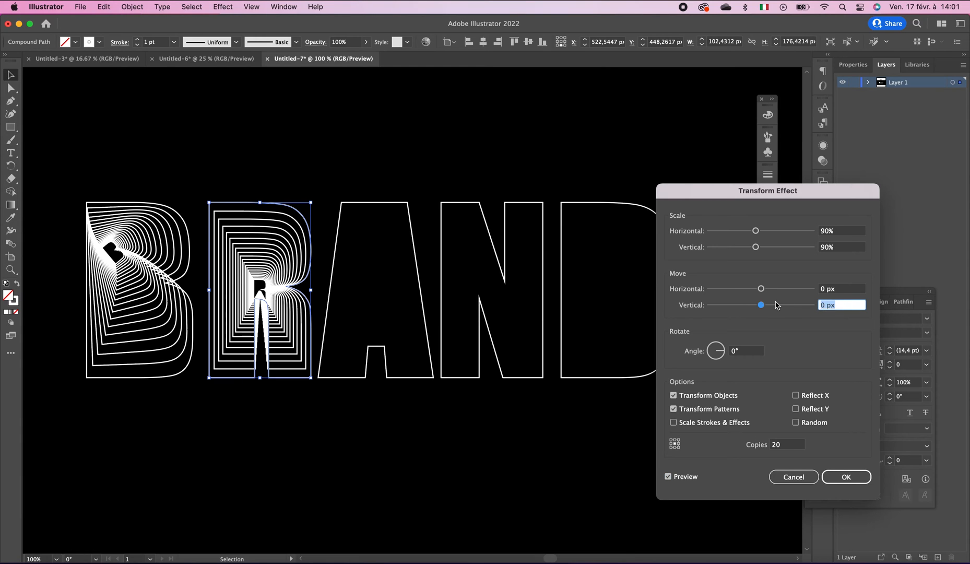
type("-4")
key("Tab")
left_click(844, 291)
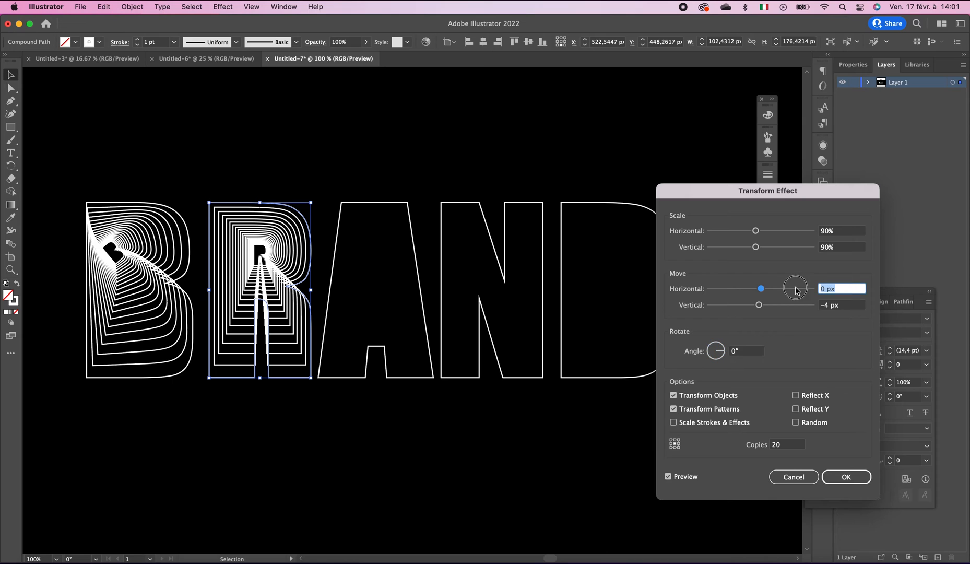
type("-5")
key("Tab")
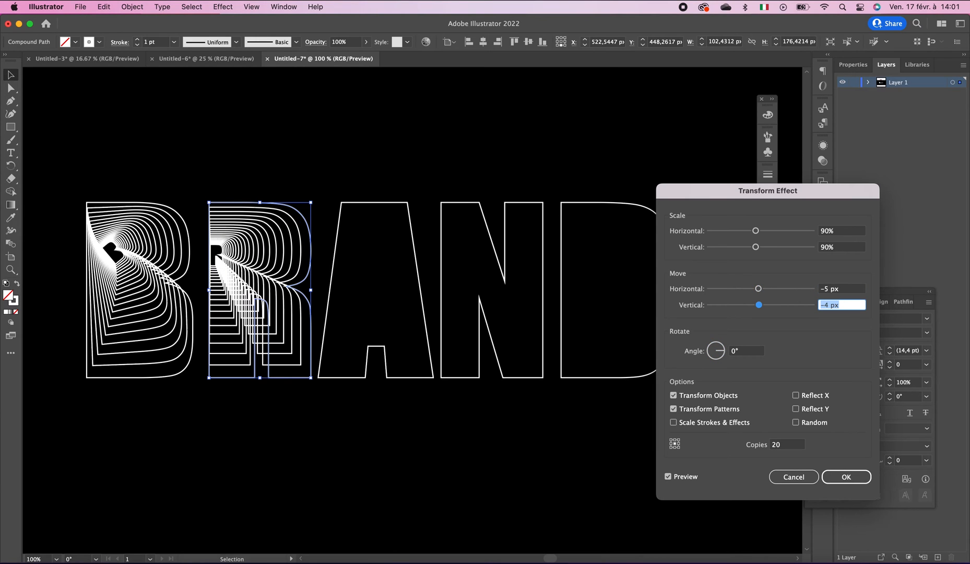
Try rotation angles of 2° and -2° for the letter R's copies.
left_click(744, 351)
type("2")
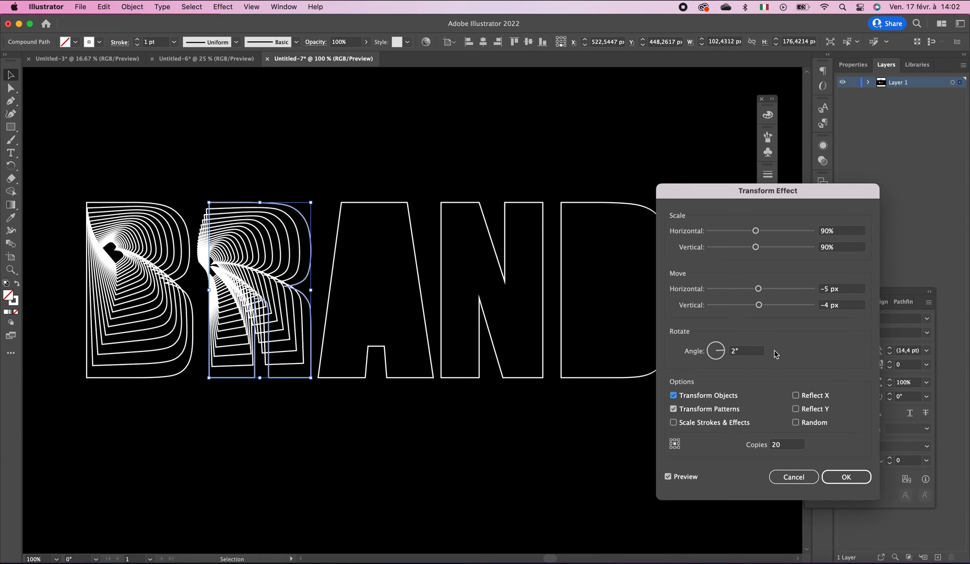
left_click(746, 351)
type("-2")
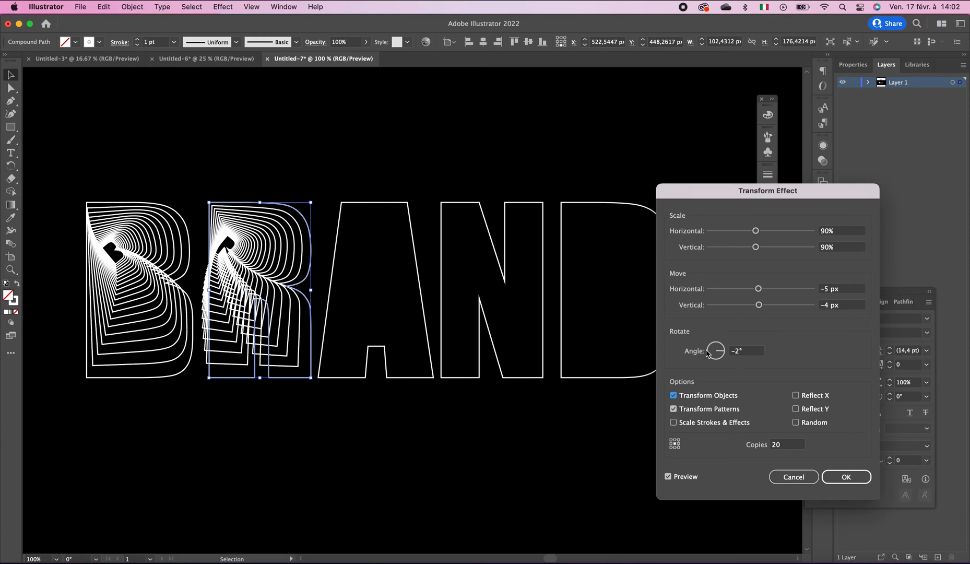
Set the letter R's copies to a rotation angle of -1° and a vertical move of -5 px.
left_click(747, 351)
type("-")
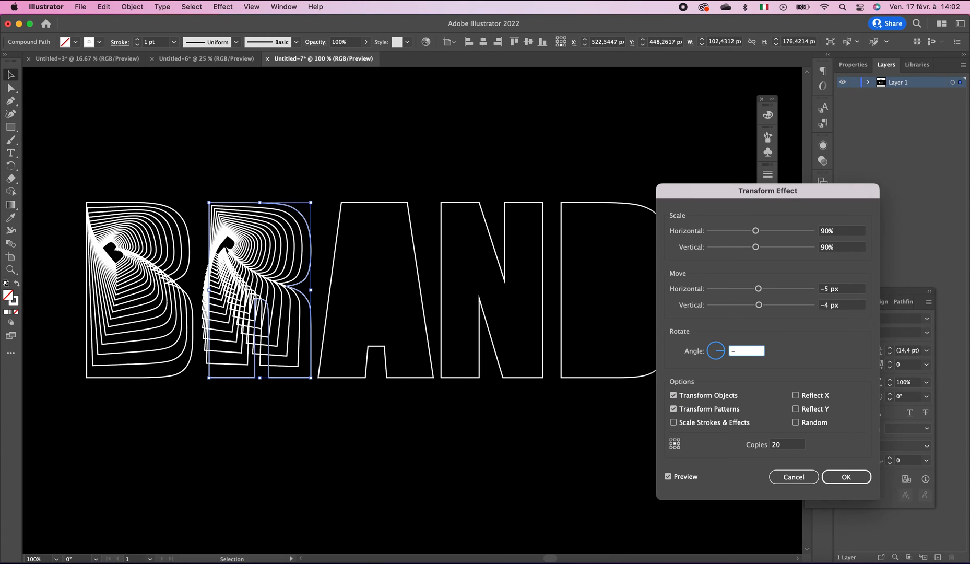
type("1")
key("Tab")
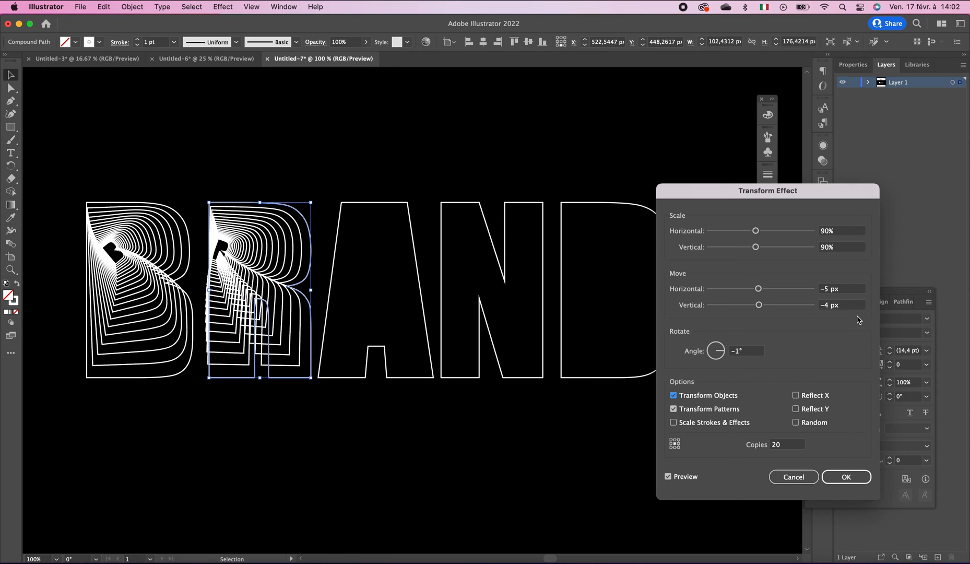
left_click(758, 304)
type("5")
key("Tab")
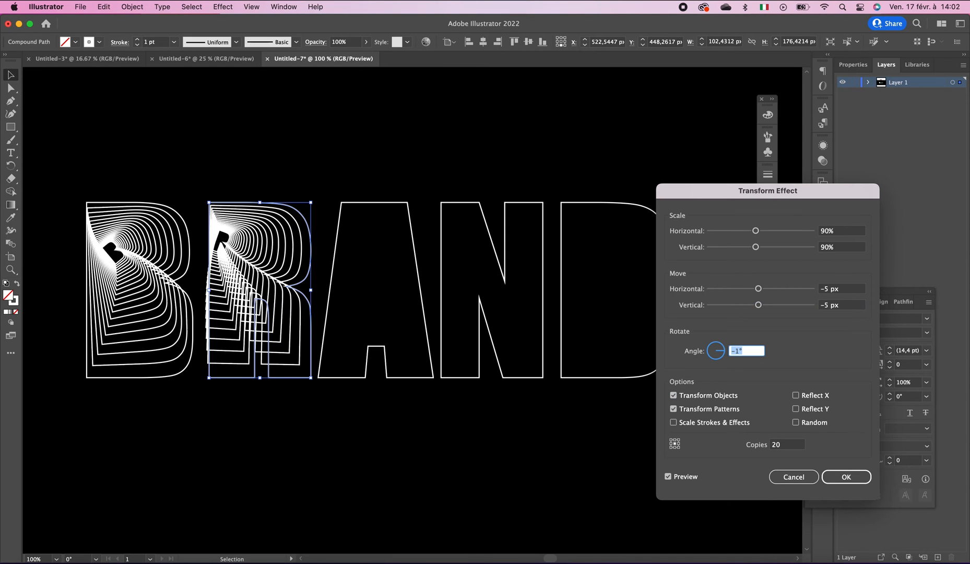
left_click(846, 291)
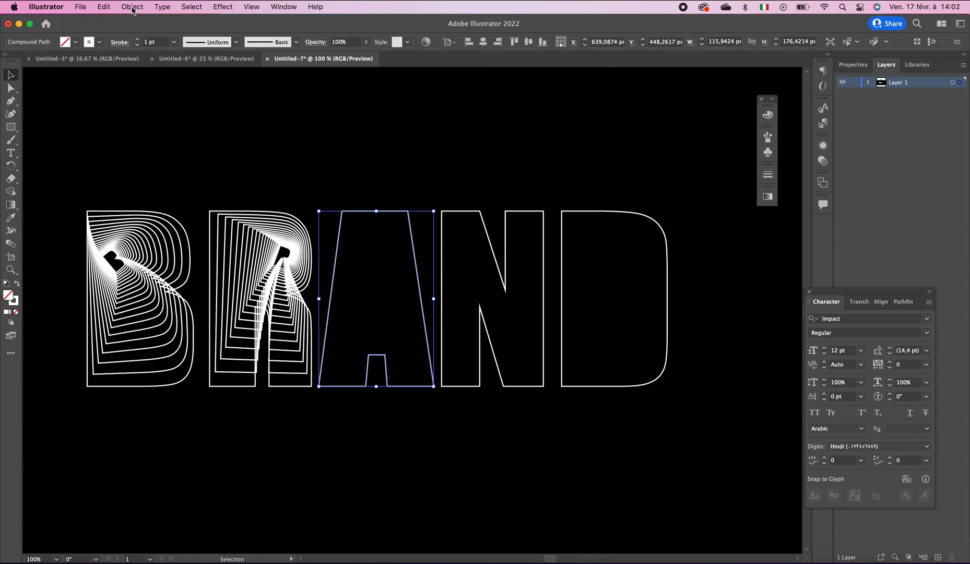
Start a Transform effect on the letter A with 90% horizontal and vertical scale and 20 copies.
left_click(223, 7)
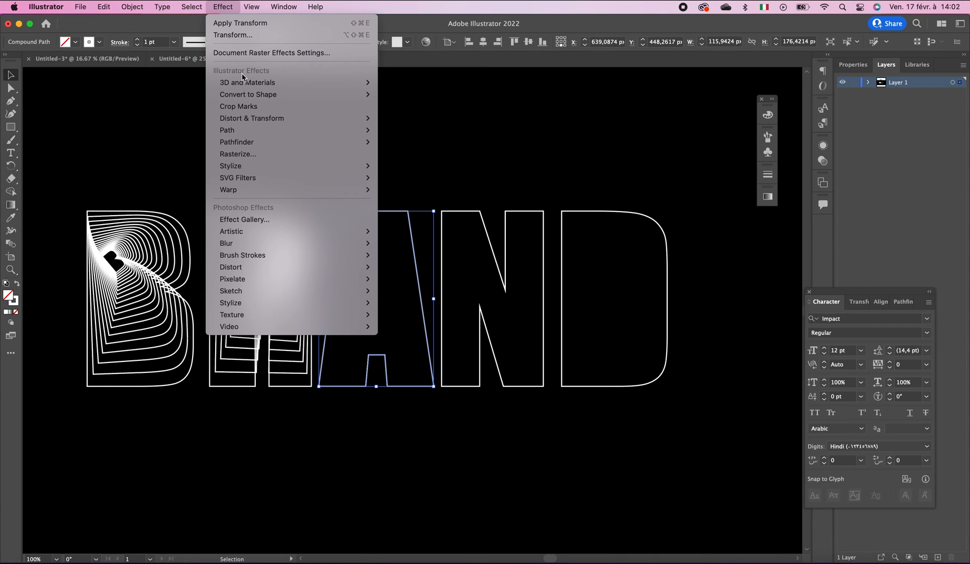
mouse_move(259, 122)
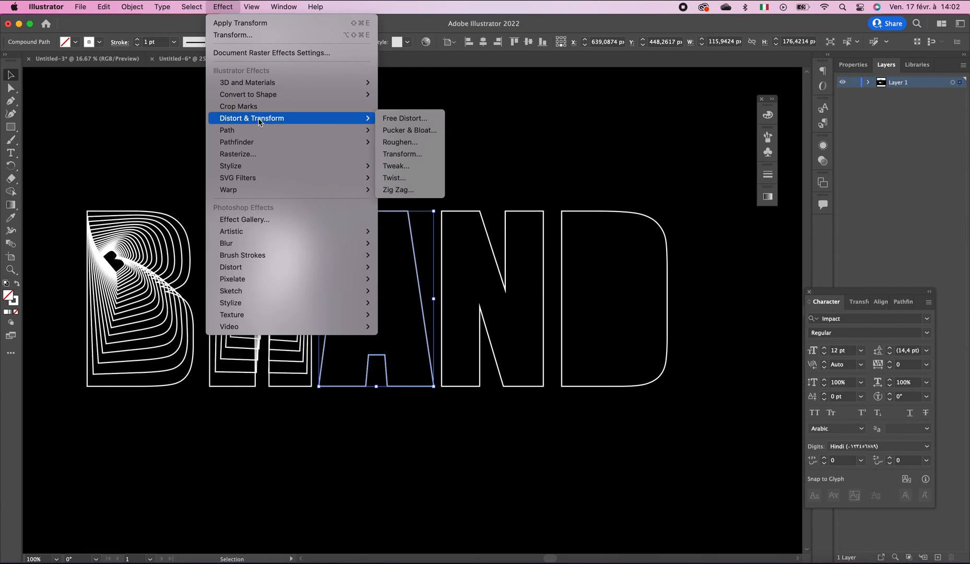
left_click(418, 154)
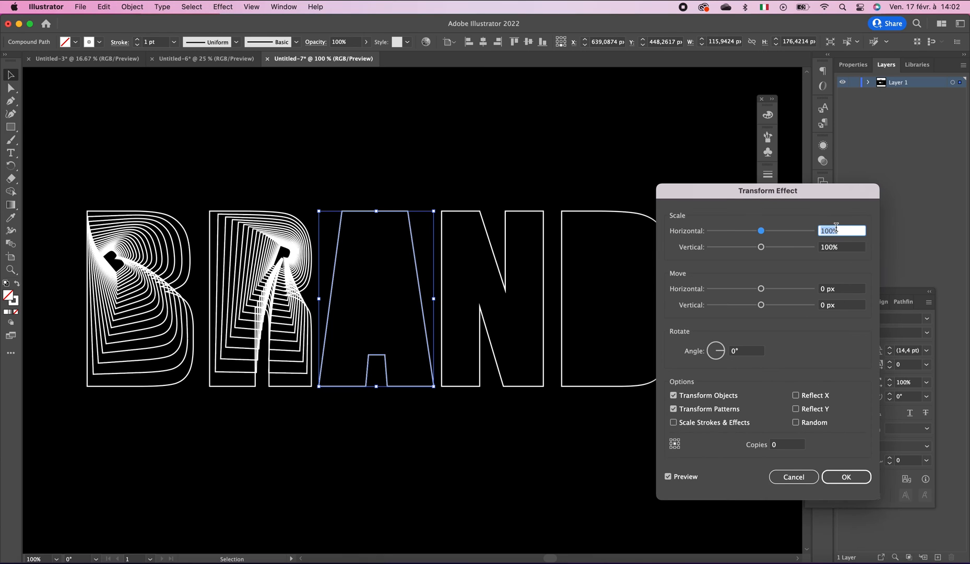
type("90")
key("Tab")
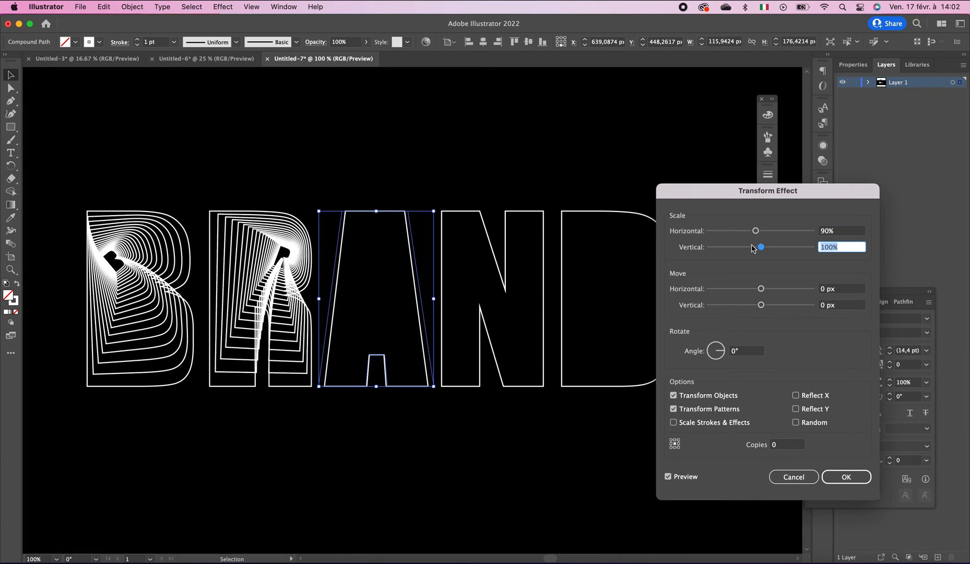
type("90")
key("Tab")
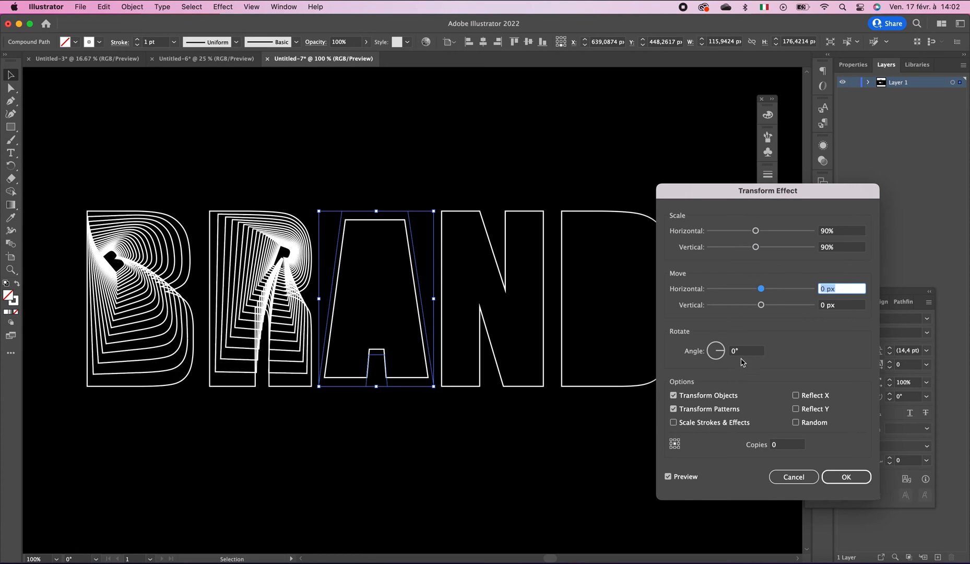
left_click(786, 447)
type("20")
key("Tab")
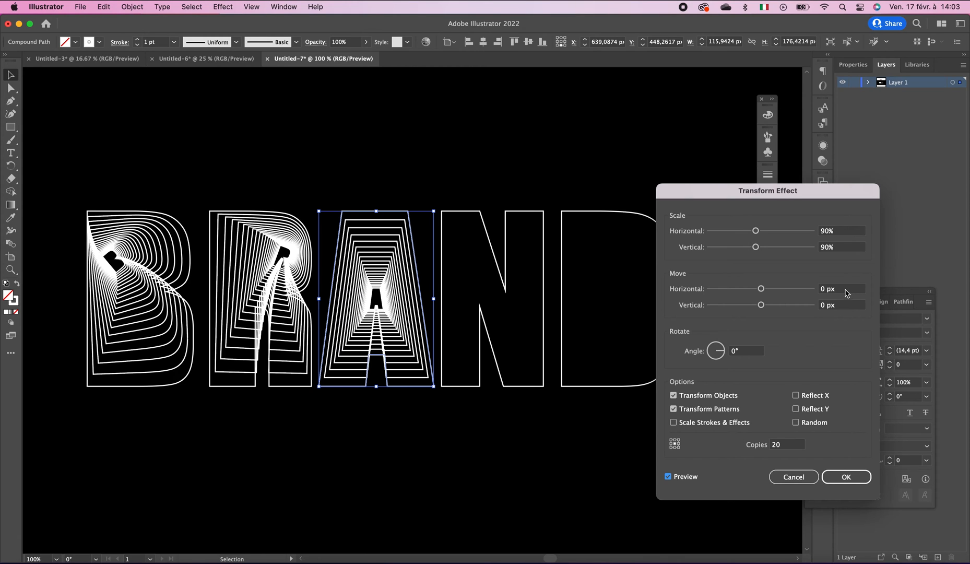
Set the letter A's copies to a rotation angle of 2° and a vertical move of -5 px.
left_click(746, 350)
type("2")
key("Tab")
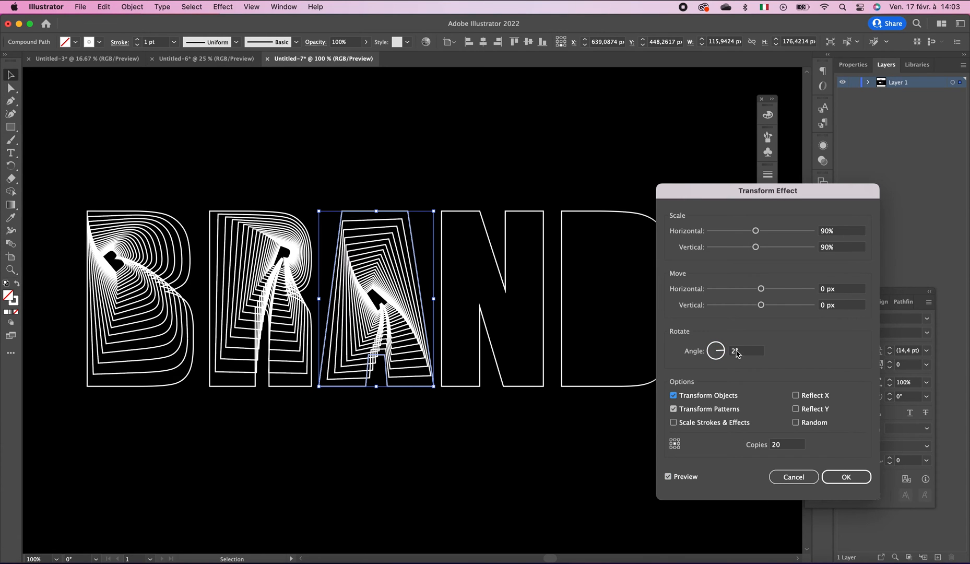
left_click(837, 308)
type("-5")
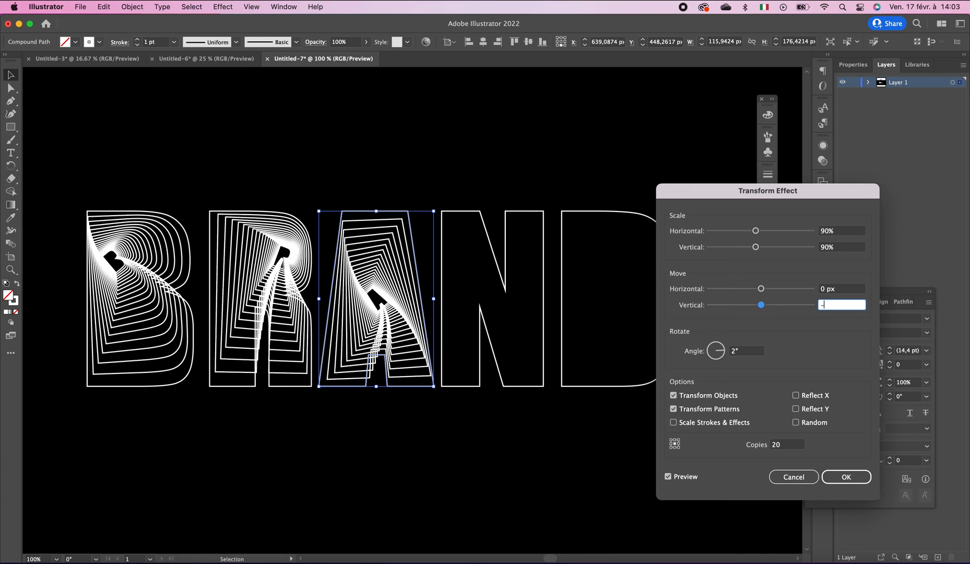
key("Tab")
Try horizontal moves of 2 px and -3 px for the letter A's copies.
left_click(826, 293)
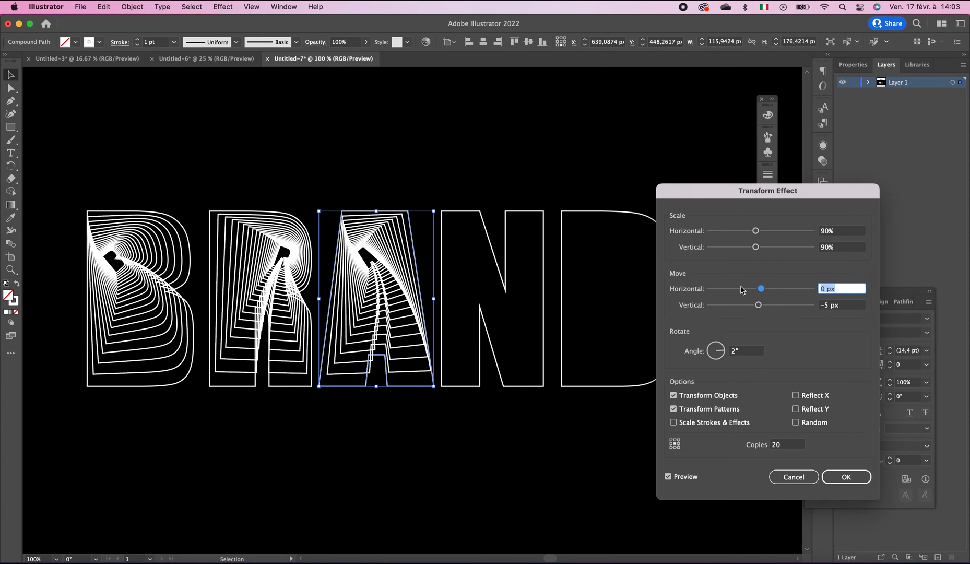
type("2")
key("Tab")
left_click(845, 290)
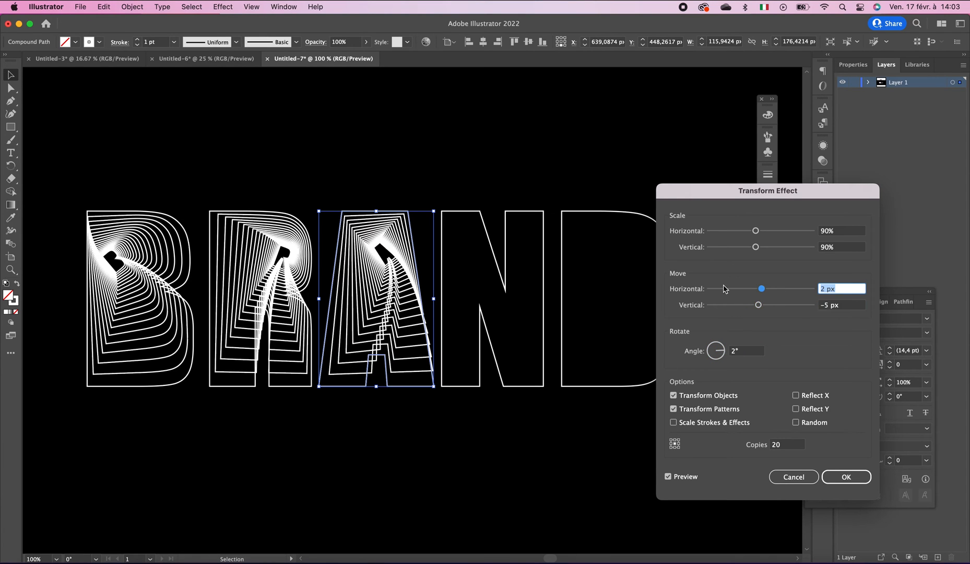
type("-3")
key("Tab")
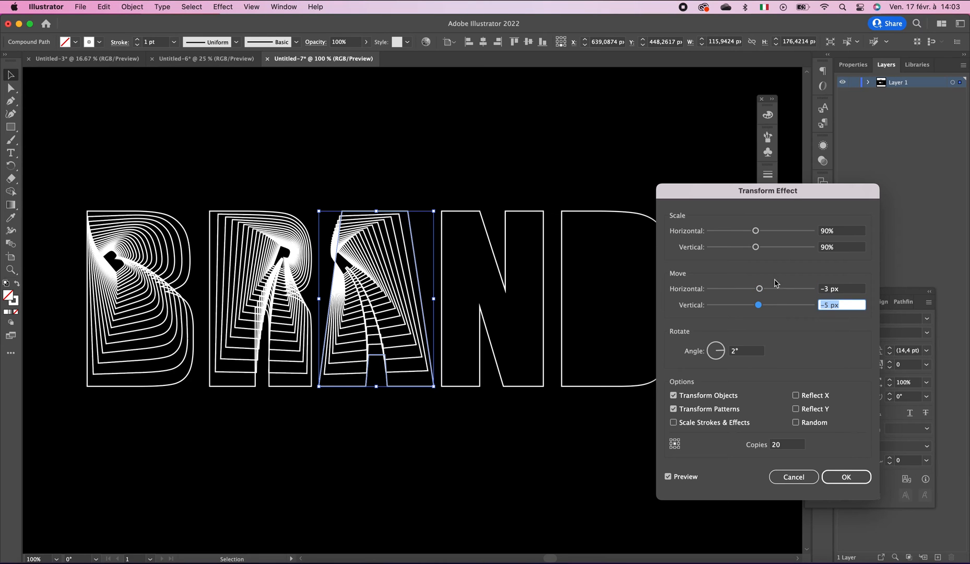
left_click(854, 289)
type("2")
key("Tab")
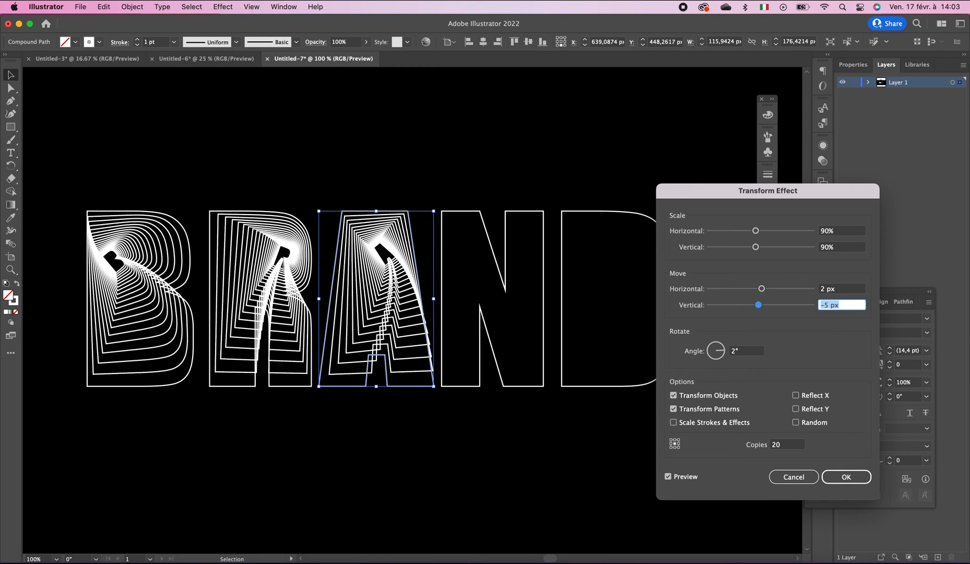
Set the letter A's horizontal move to -1 px and rotation angle to 3°, apply the Transform effect and deselect the letter.
left_click(827, 289)
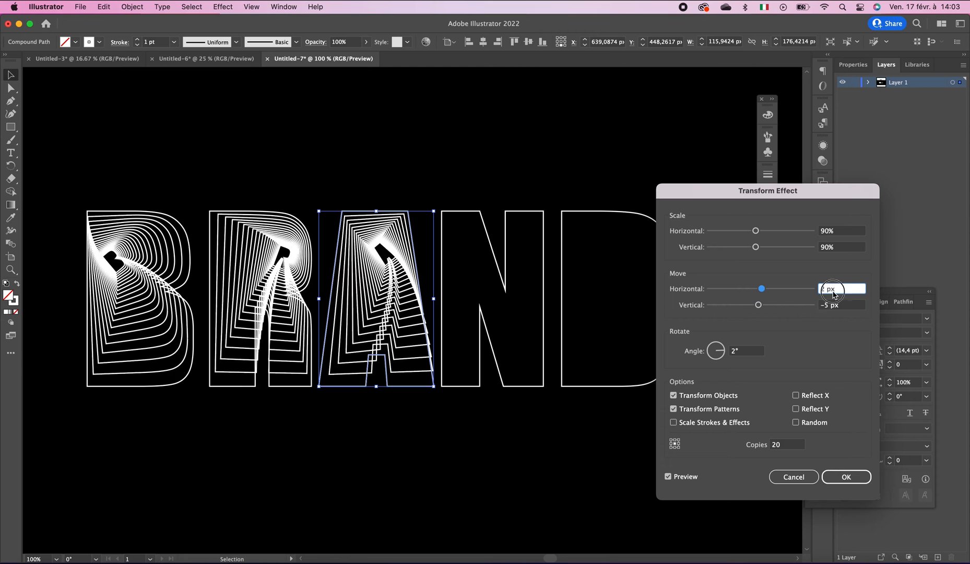
type("-1")
key("Tab")
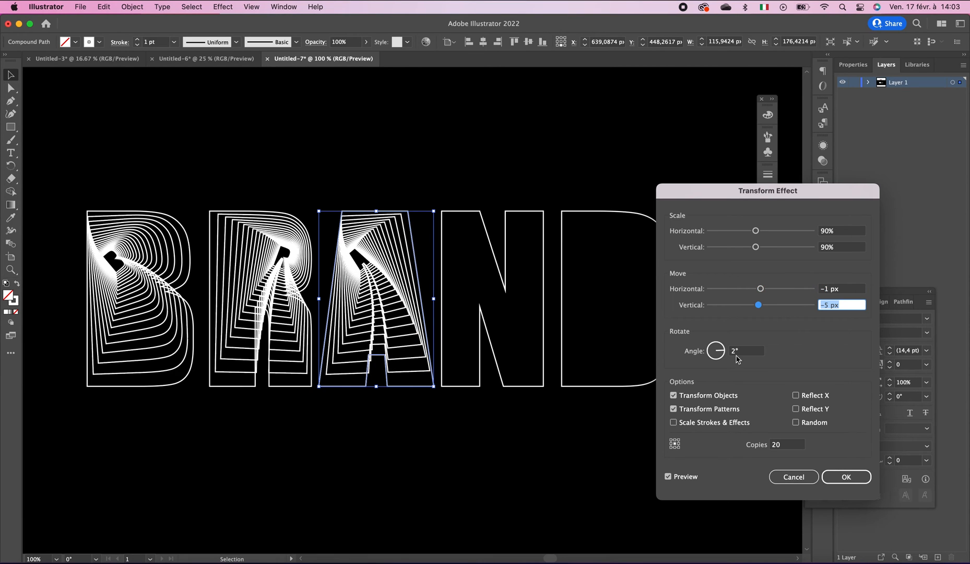
key("Tab")
type("3")
key("Tab")
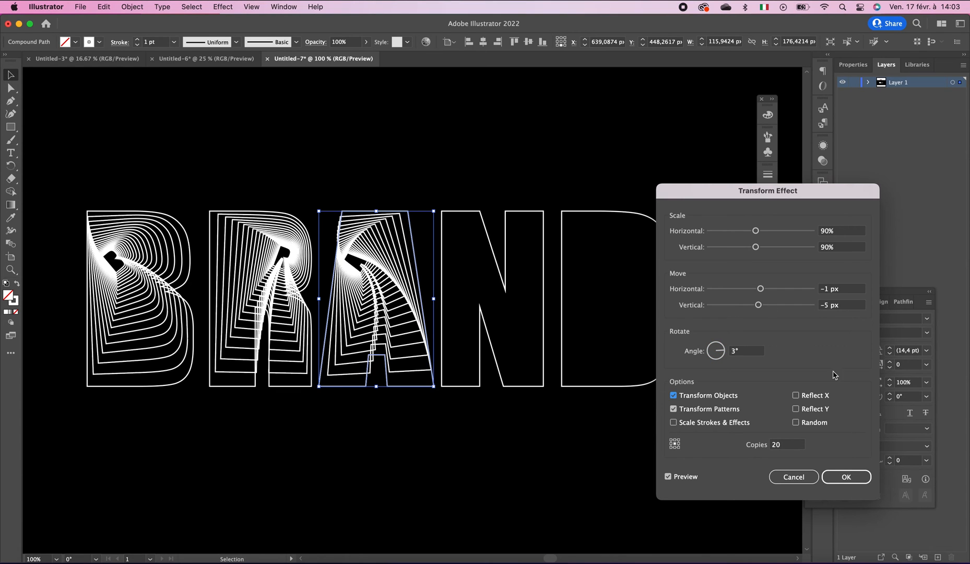
left_click(843, 477)
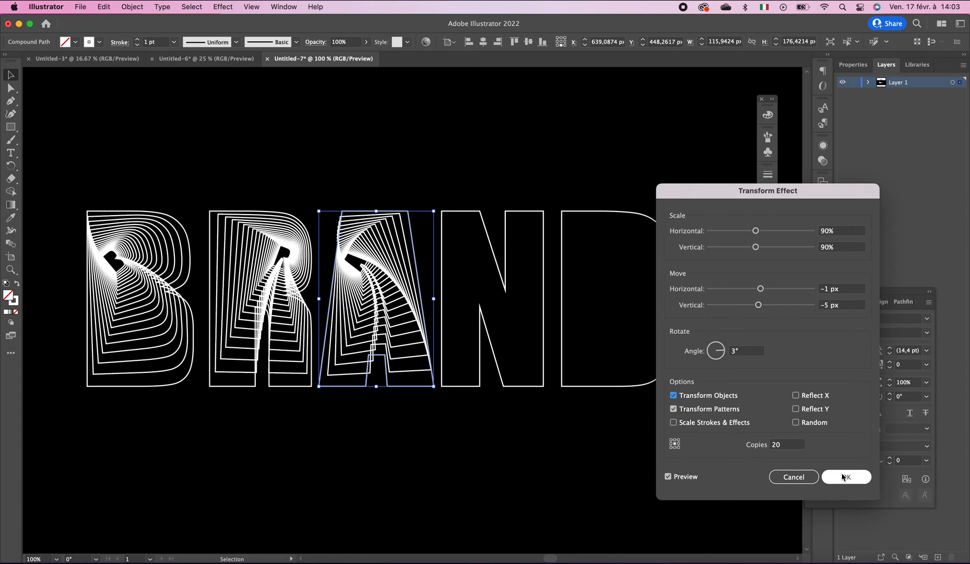
left_click(452, 399)
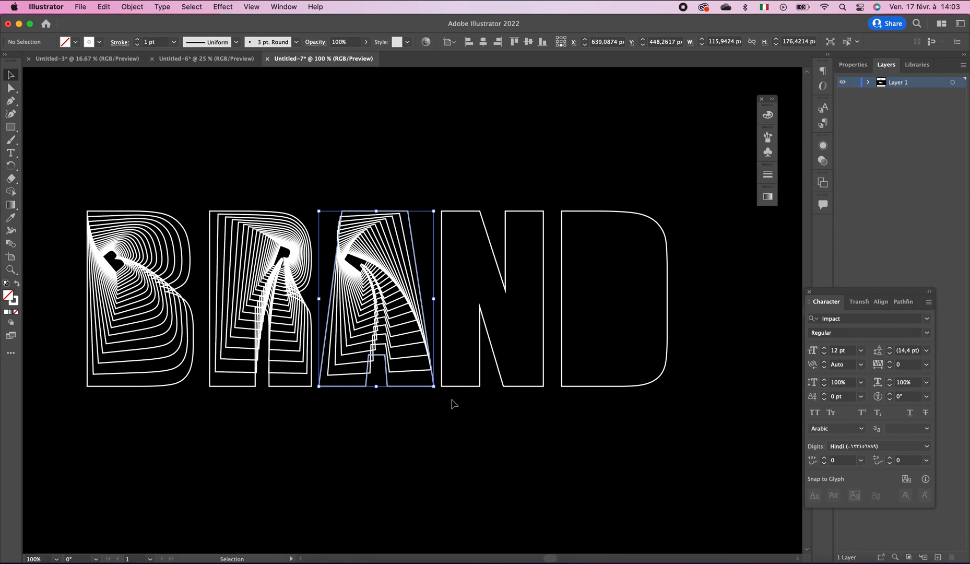
Examine the BRAND lettering as a whole and the line patterns inside the letters B, R and A up close.
key("z")
left_click(497, 358, "alt")
left_click(496, 359, "alt")
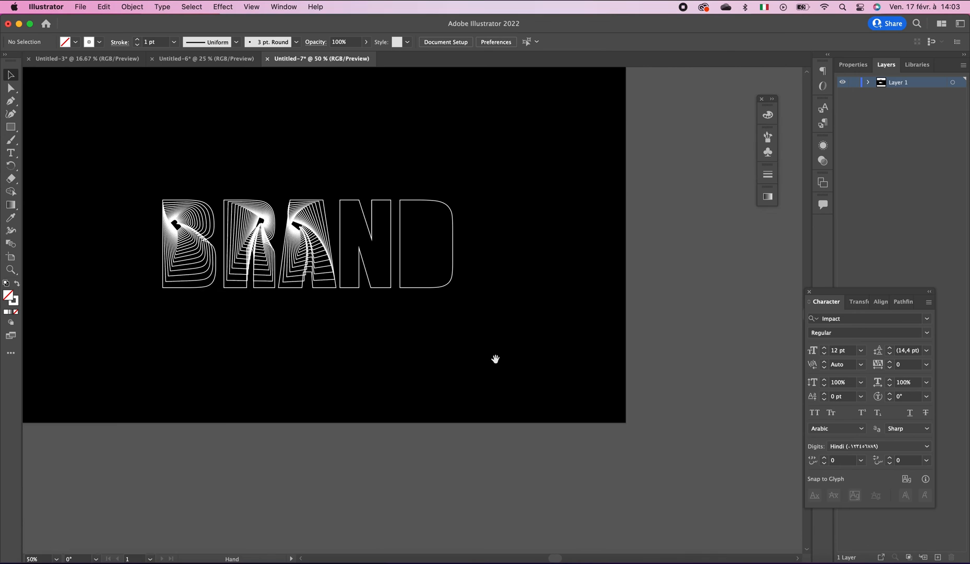
left_click_drag(438, 320, 512, 335)
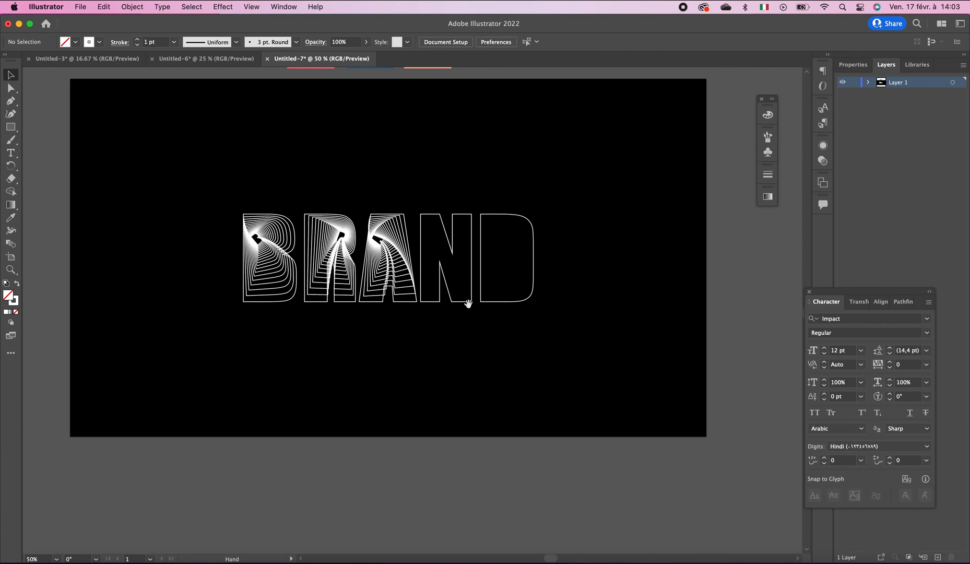
left_click(398, 258, "super")
left_click_drag(340, 262, 362, 253)
left_click(452, 281, "super")
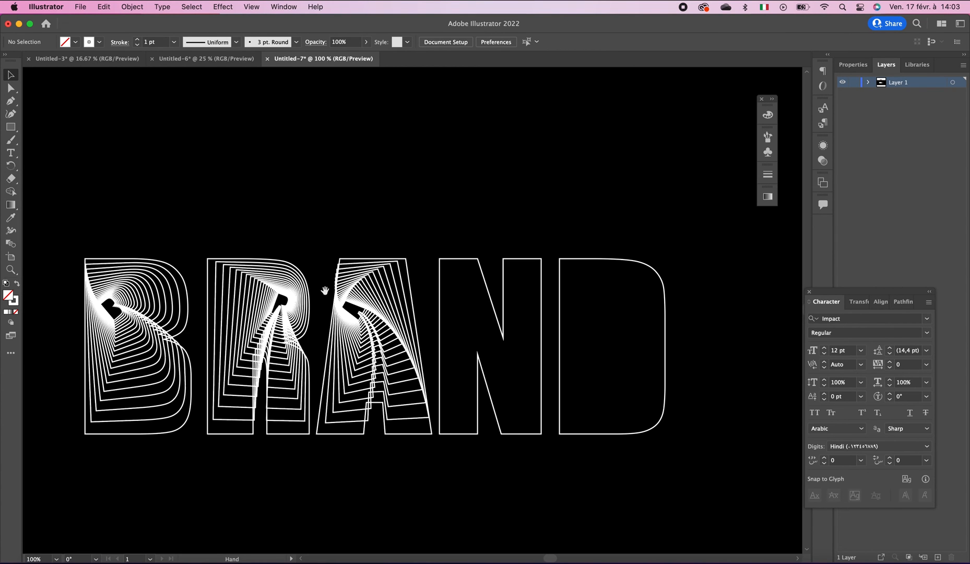
left_click_drag(326, 291, 408, 278)
left_click(182, 304)
left_click(485, 207)
left_click_drag(485, 207, 444, 208)
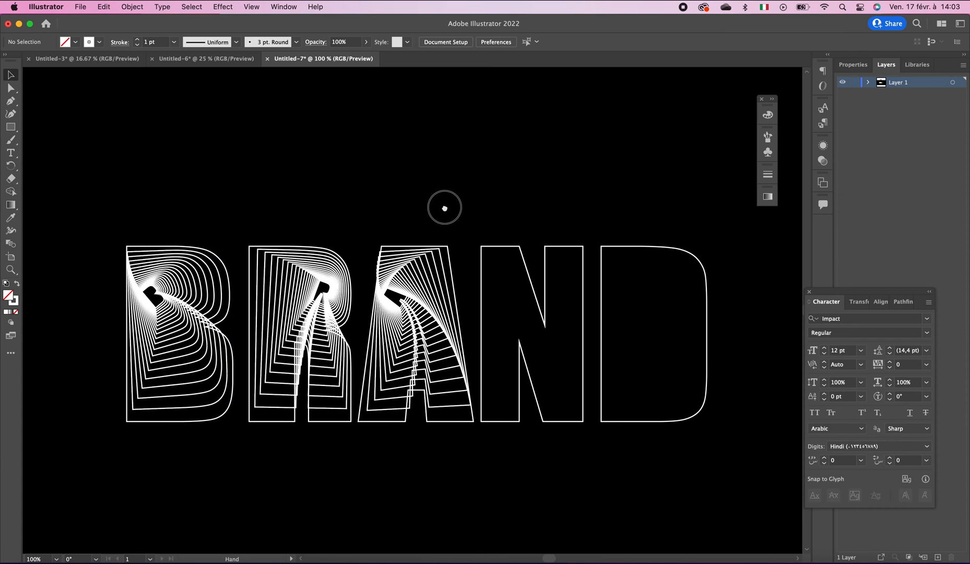
left_click_drag(436, 301, 471, 292)
left_click(470, 285, "alt+super")
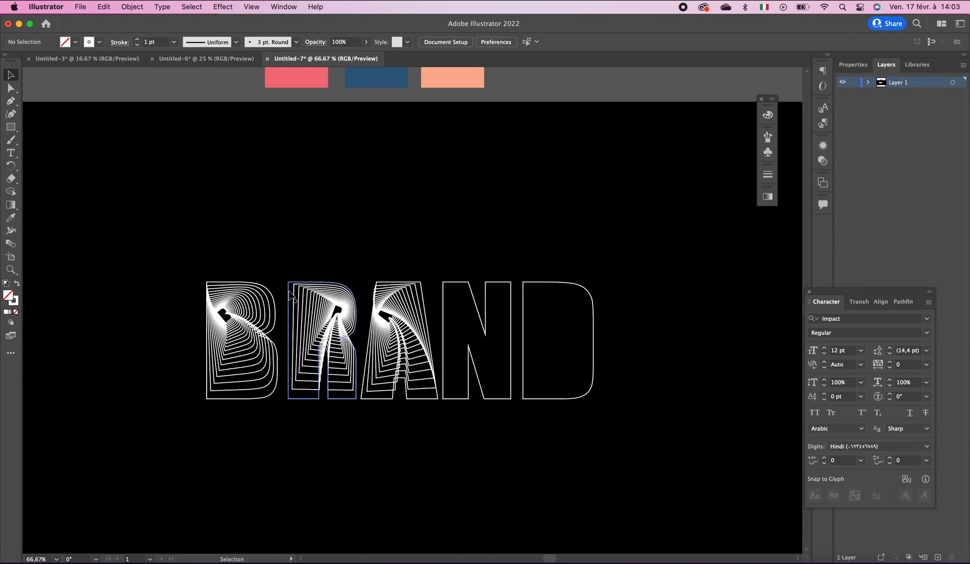
Add a Transform effect to the letter N with 90% horizontal and vertical scale and 20 copies.
left_click(493, 318)
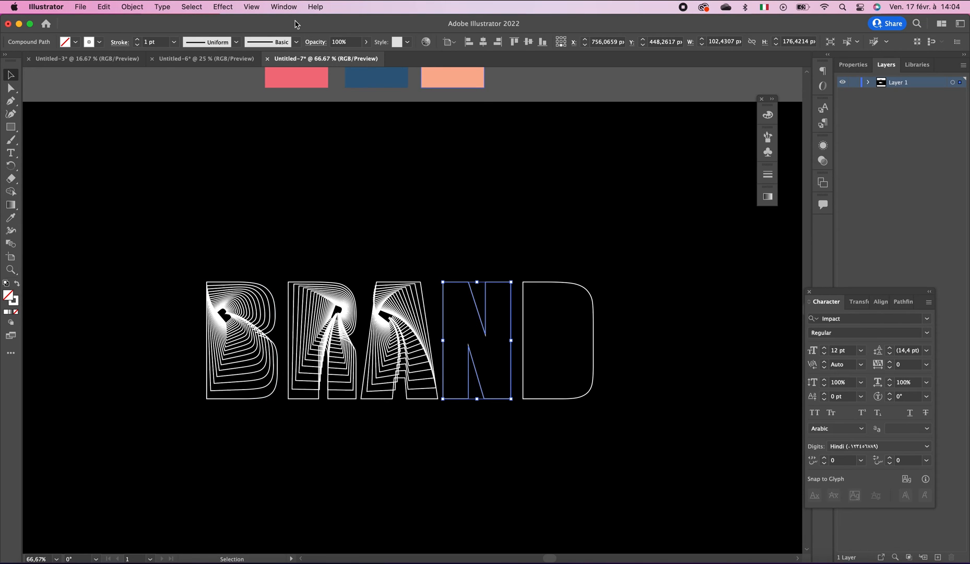
left_click(223, 7)
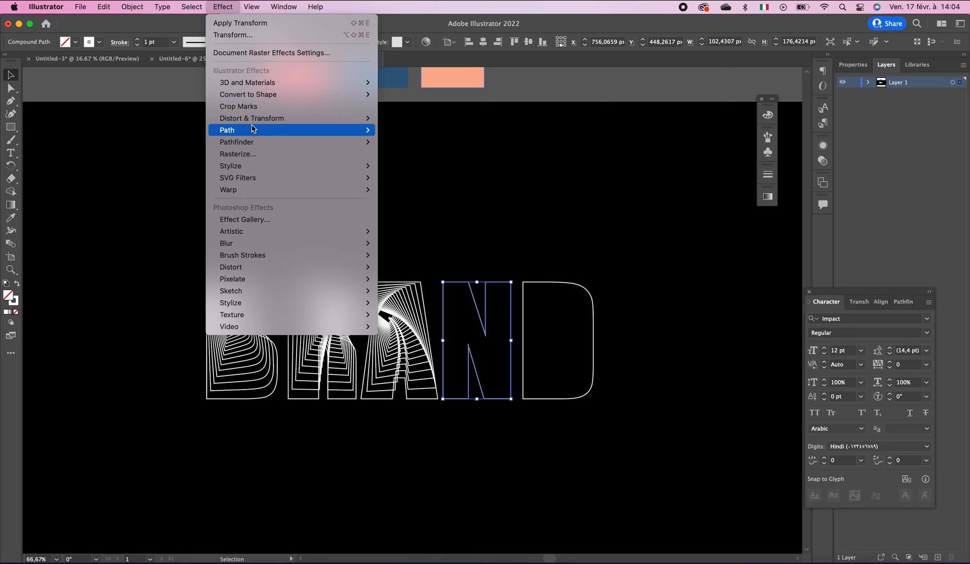
mouse_move(259, 121)
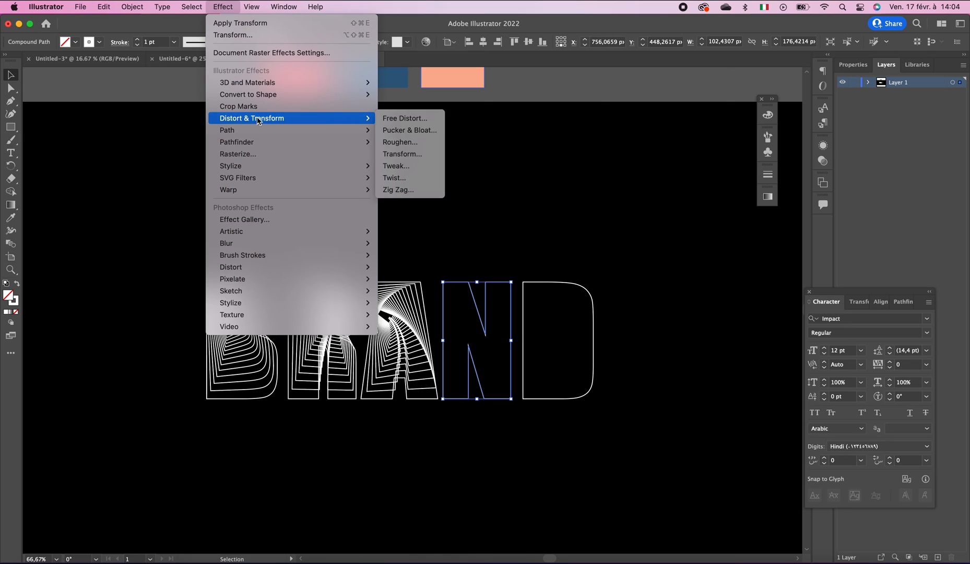
left_click(413, 159)
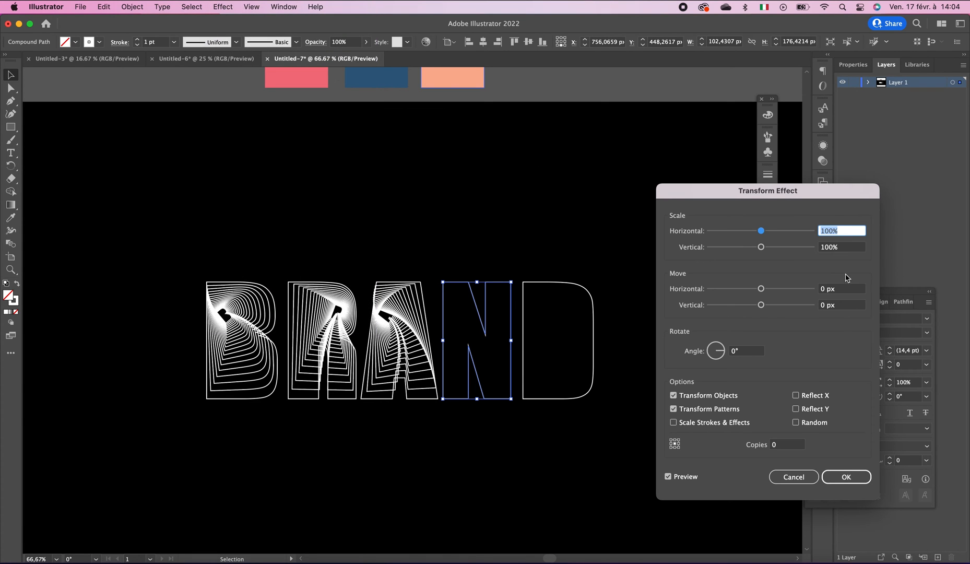
type("90")
key("Tab")
type("90")
key("Tab")
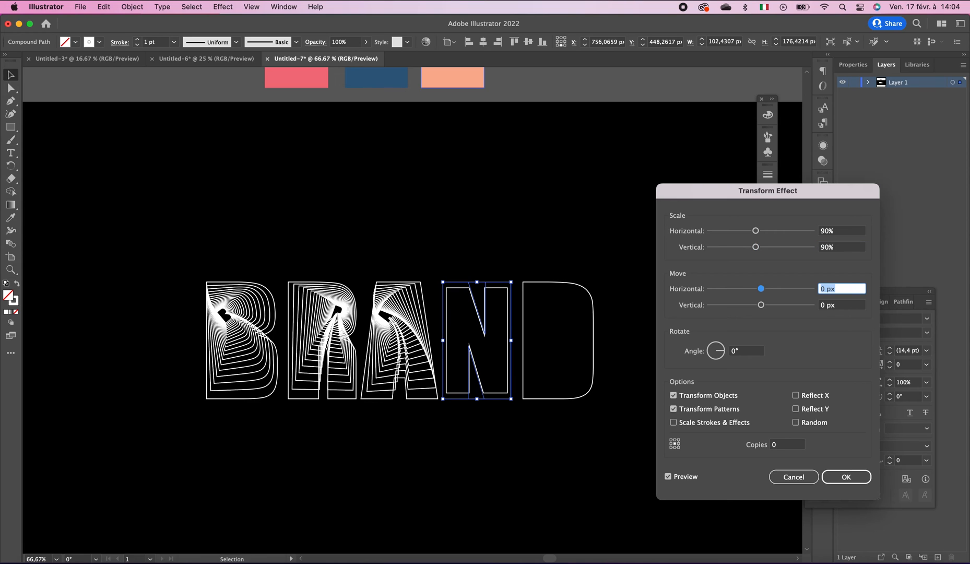
left_click(785, 445)
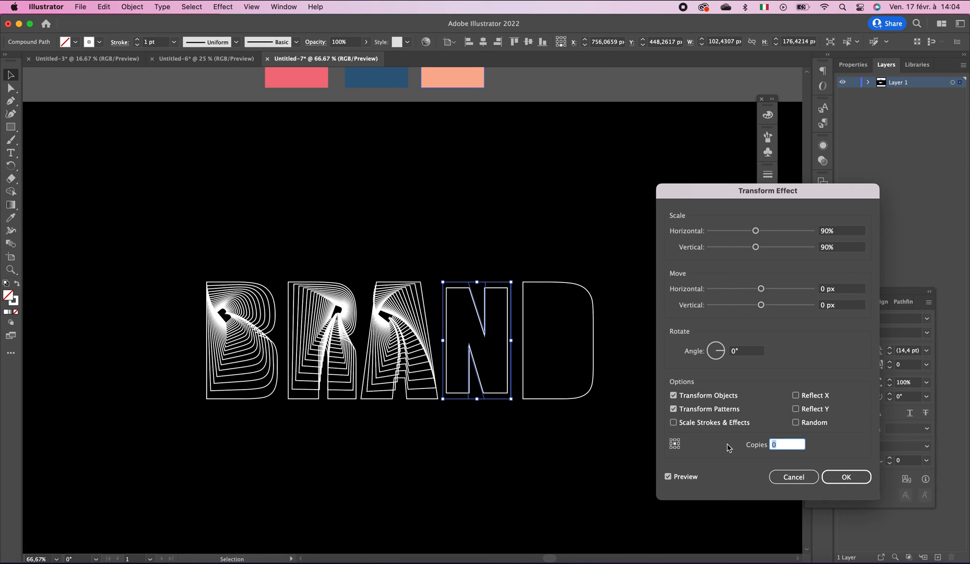
key("Tab")
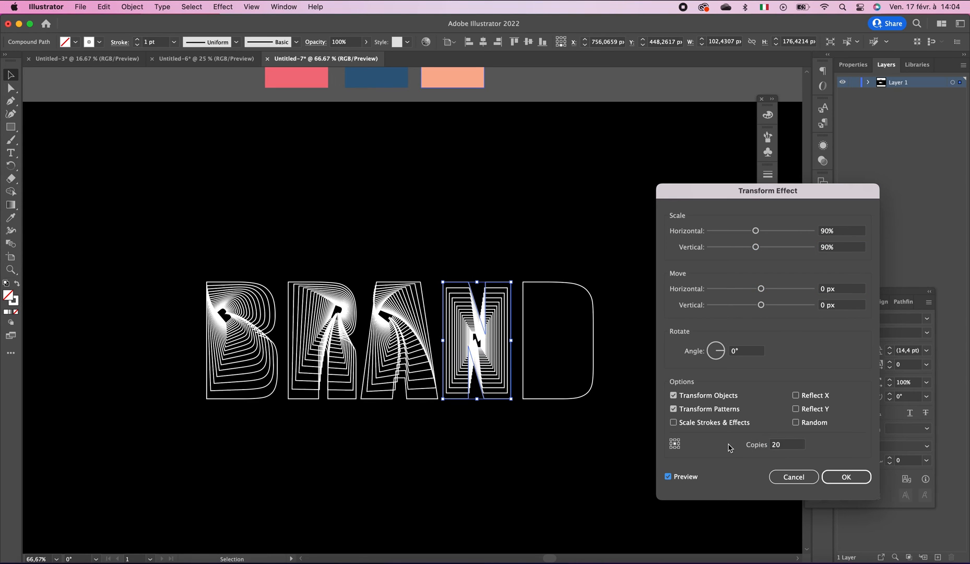
Try horizontal moves of 5 px and 2 px for the letter N's copies.
left_click(834, 289)
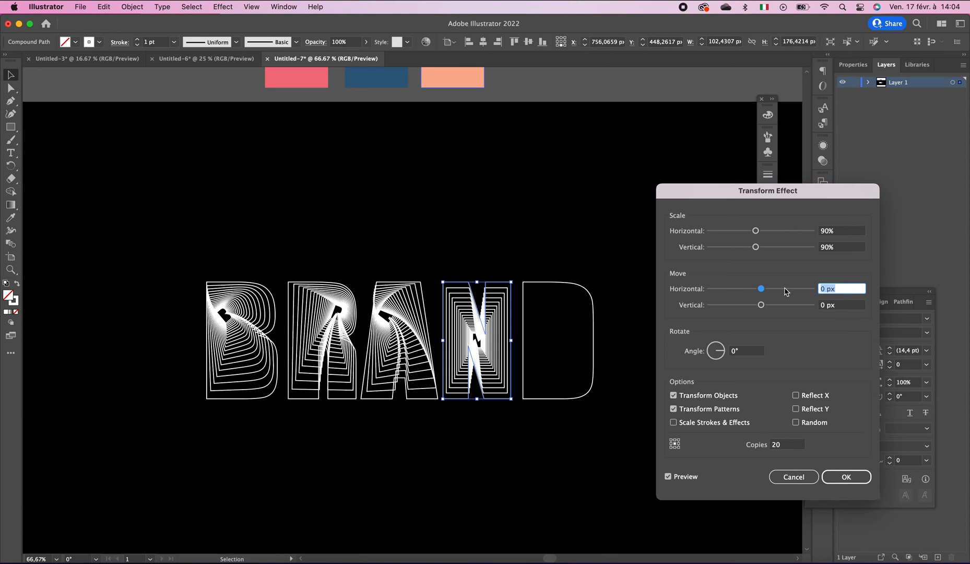
type("5")
key("Tab")
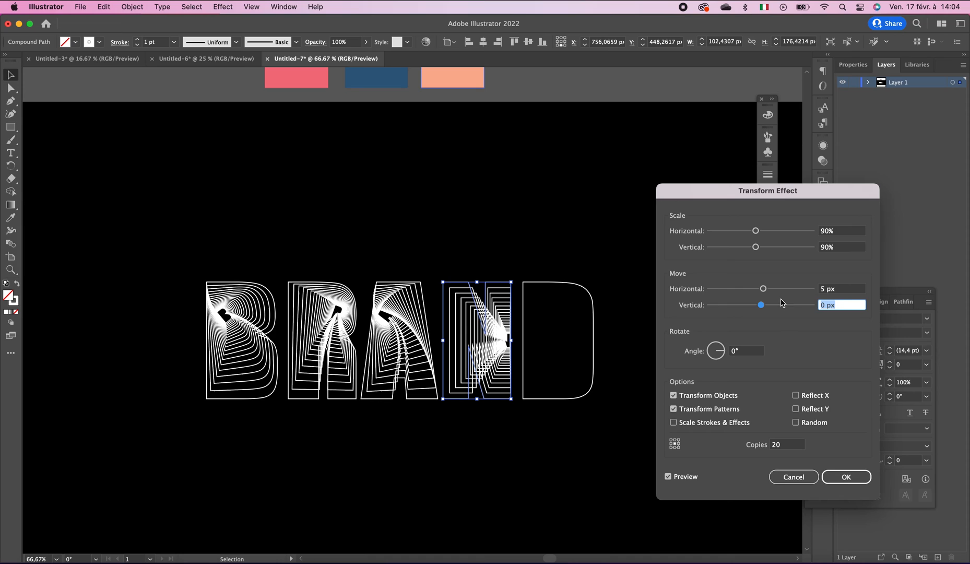
left_click(848, 290)
type("2")
key("Tab")
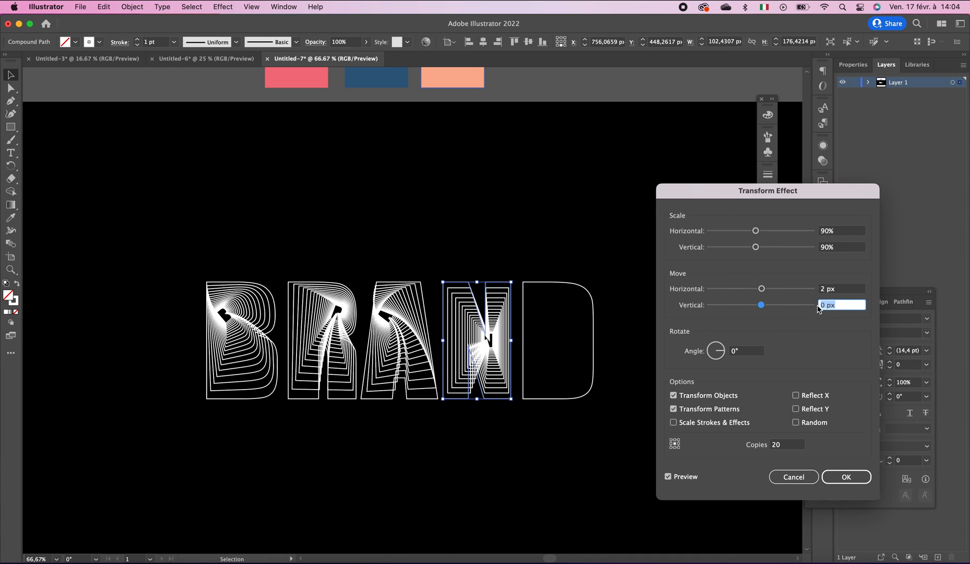
Set the letter N's copies to a vertical move of -5 px and a rotation angle of 2°.
type("4")
key("Tab")
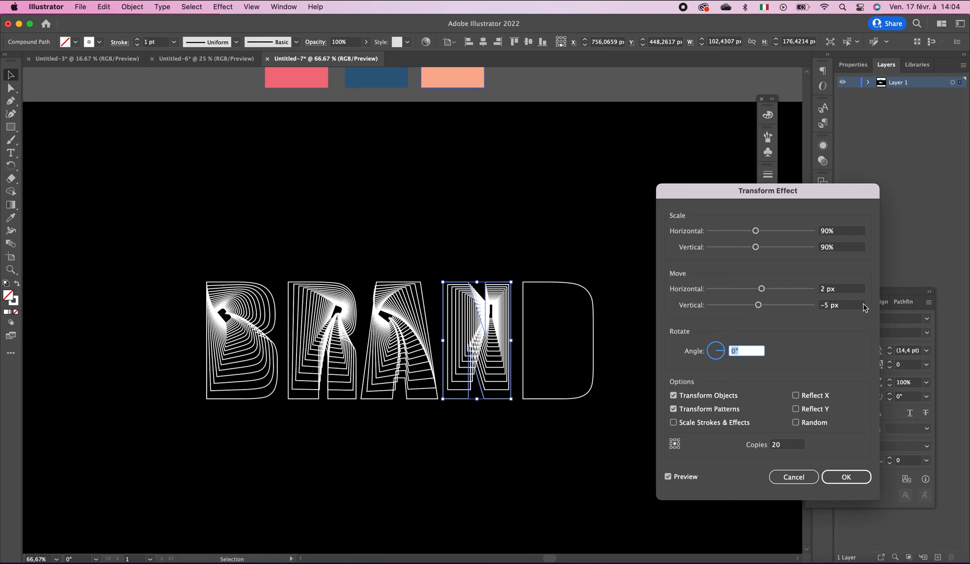
left_click(852, 290)
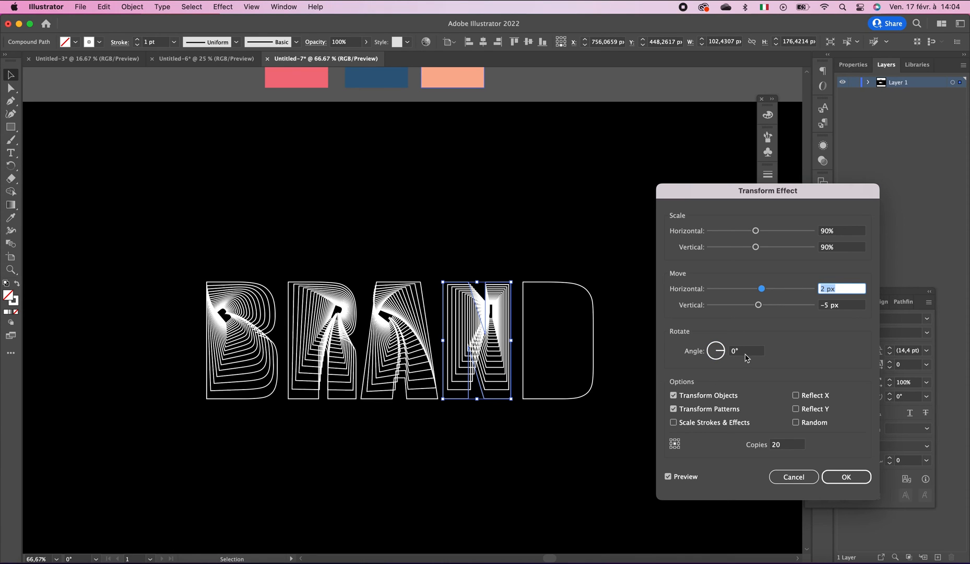
left_click(746, 350)
type("2")
left_click(683, 348)
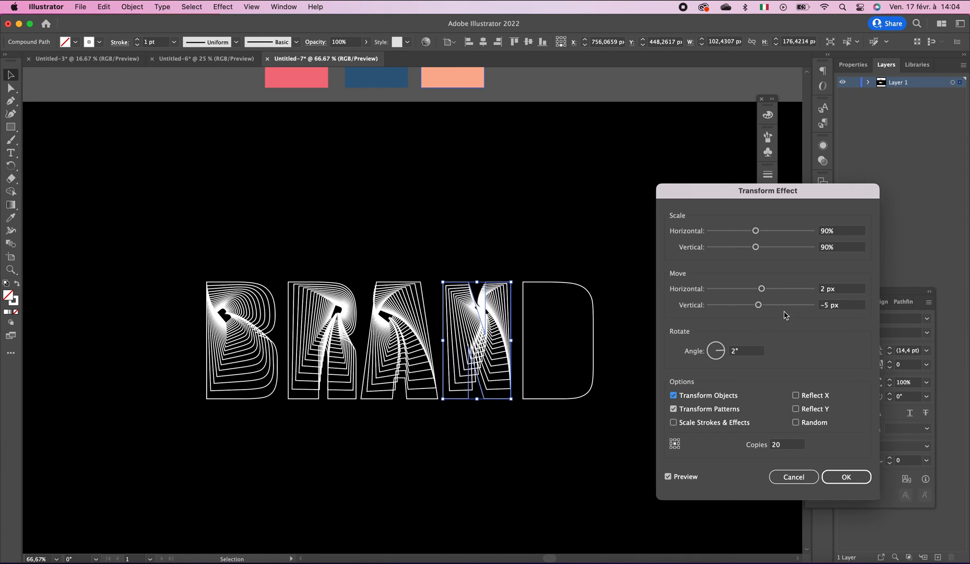
Try a horizontal move of -5 px for the letter N's copies.
left_click(838, 289)
type("-5")
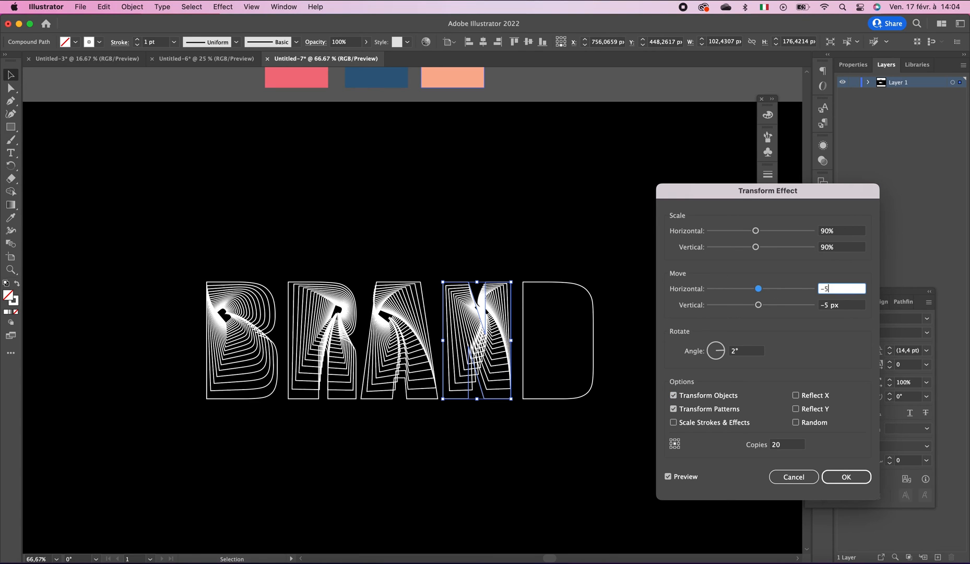
key("Tab")
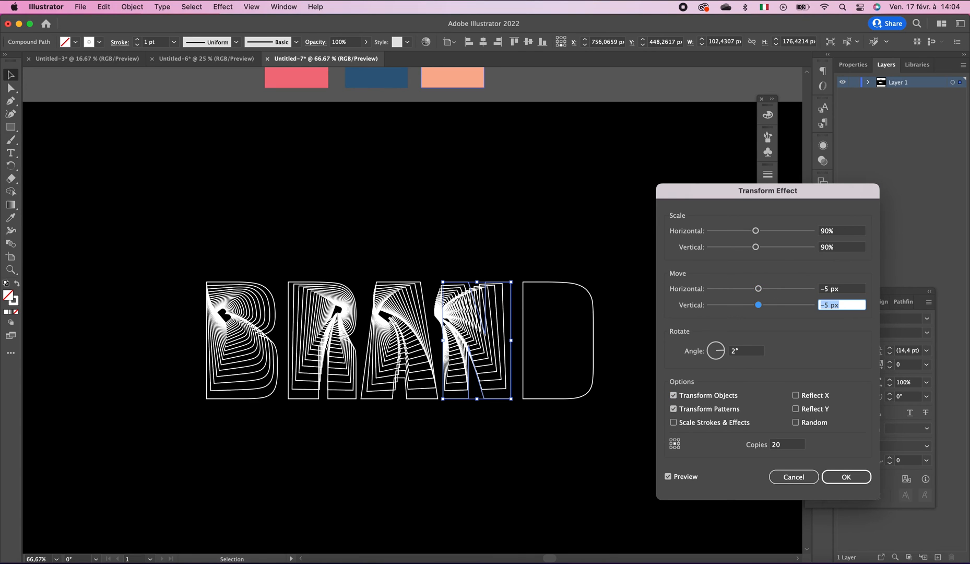
Set the letter N's horizontal move to -1 px, apply the Transform effect and deselect the letter.
left_click(845, 290)
type("-1")
key("Tab")
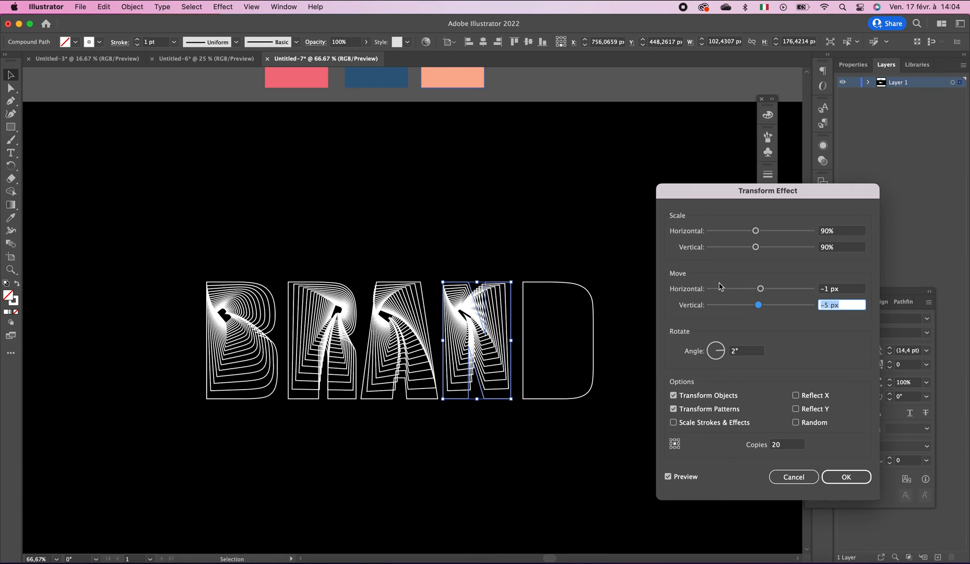
left_click(845, 477)
left_click(571, 452)
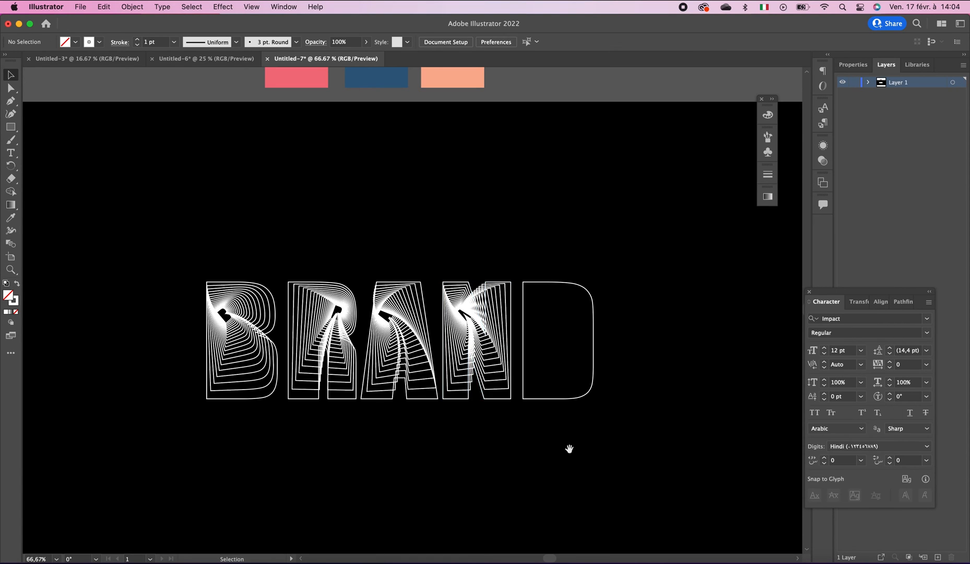
Start a Transform effect on the letter D with 20 copies.
left_click_drag(569, 448, 586, 433)
key("super+minus")
left_click_drag(533, 383, 610, 397)
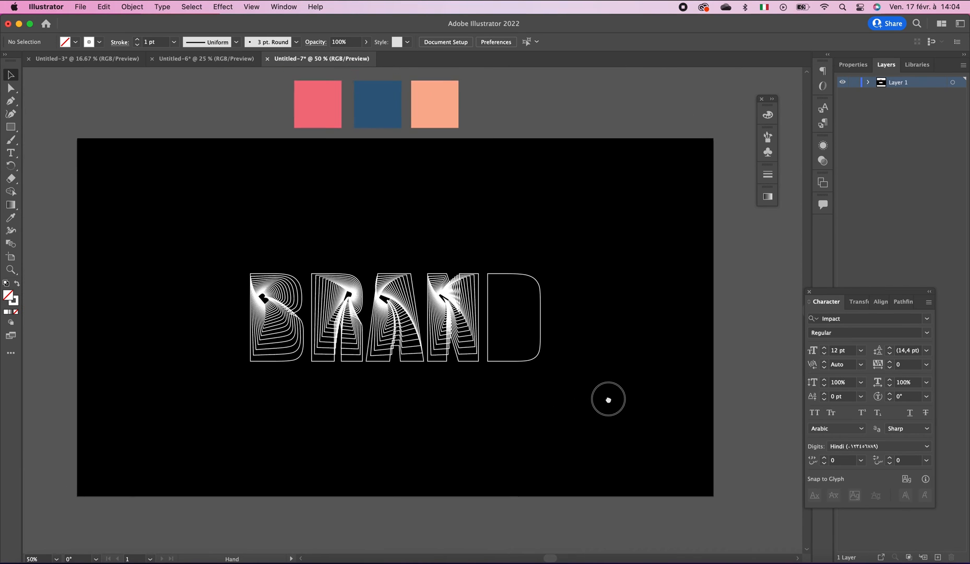
left_click(531, 367)
left_click(223, 7)
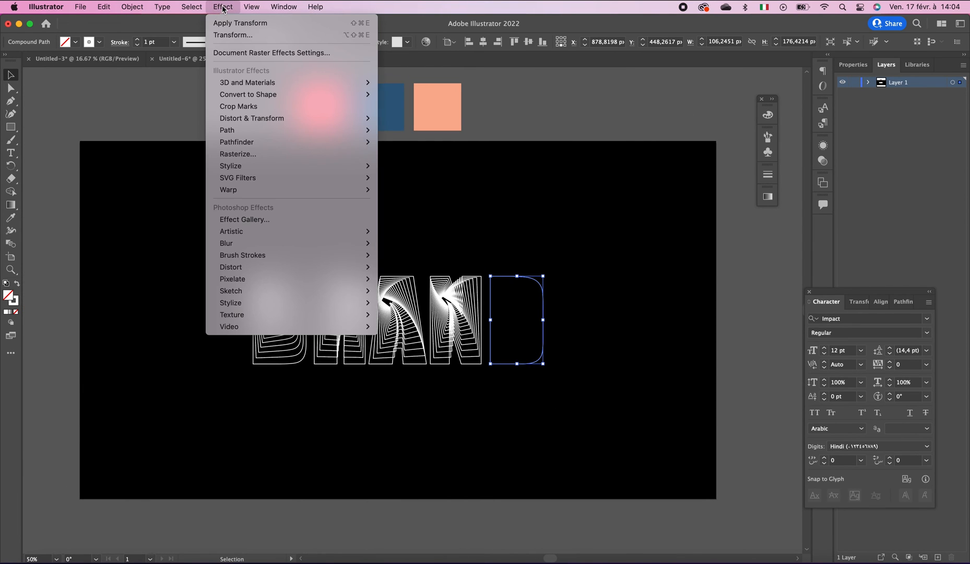
mouse_move(330, 119)
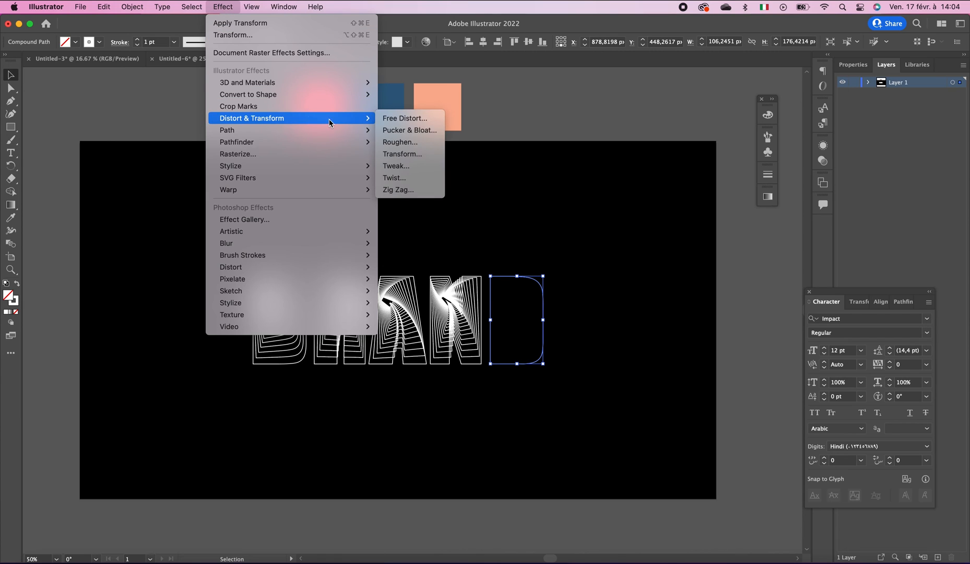
left_click(407, 152)
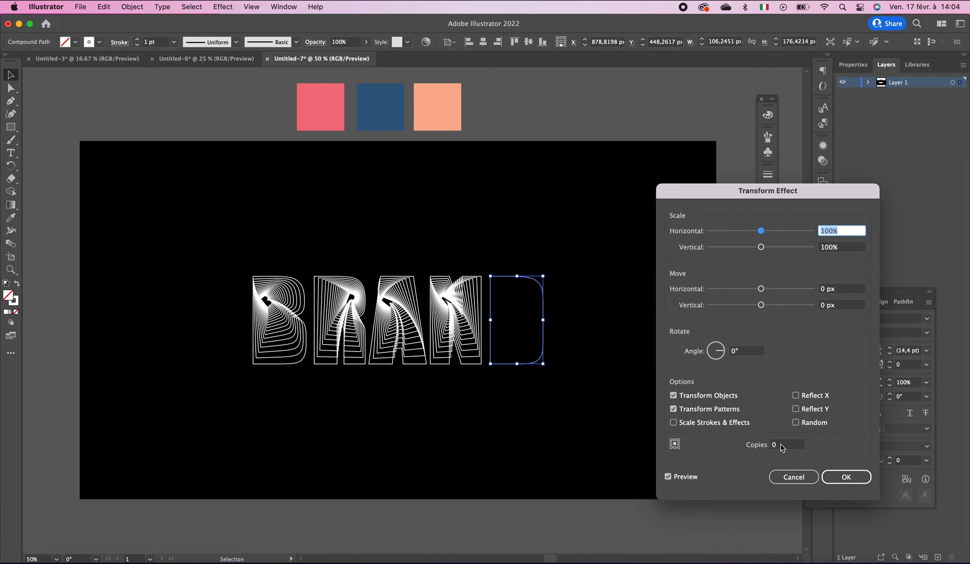
left_click(781, 445)
type("20")
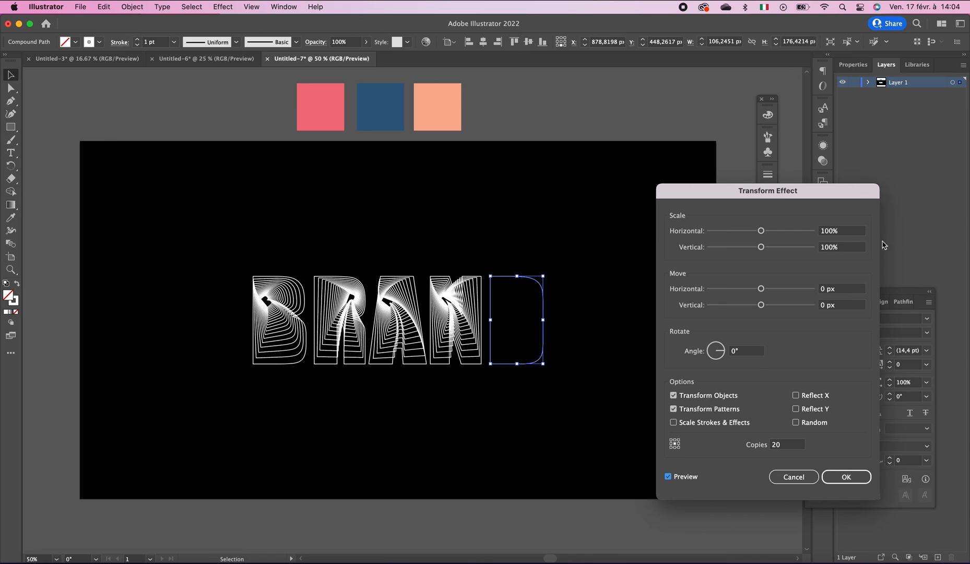
Set the horizontal and vertical scale of the letter D's copies to 90%.
left_click(847, 233)
type("90")
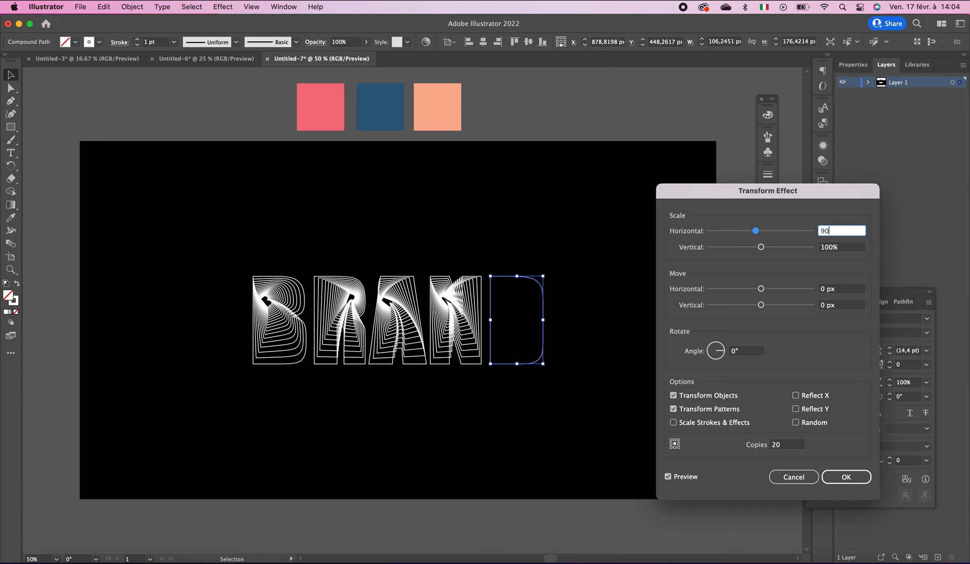
key("Tab")
type("90")
key("Tab")
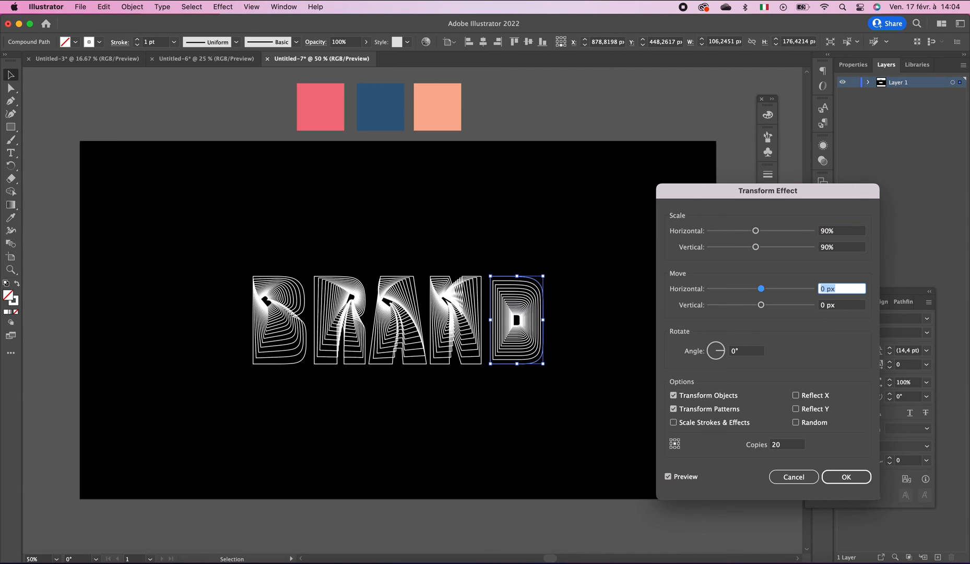
Set the letter D's copies to a 2 px horizontal move, a -5 px vertical move and a 2° rotation angle.
key("Tab")
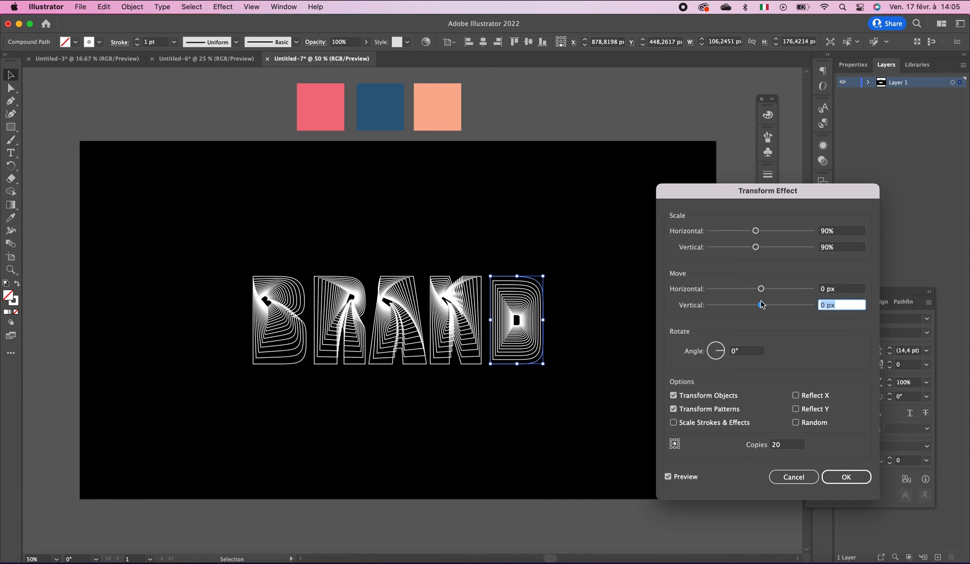
type("-5")
key("Tab")
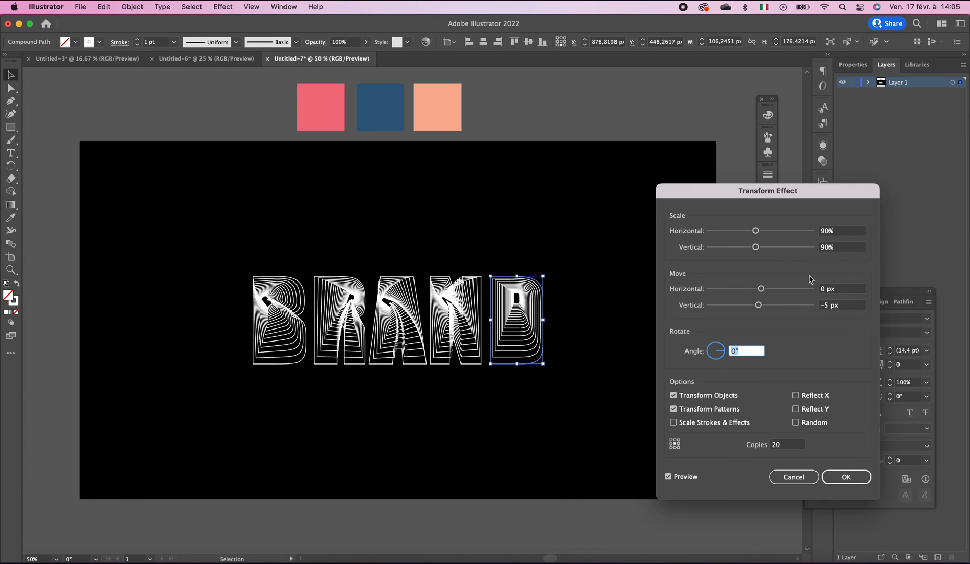
left_click(838, 288)
type("2")
key("Tab")
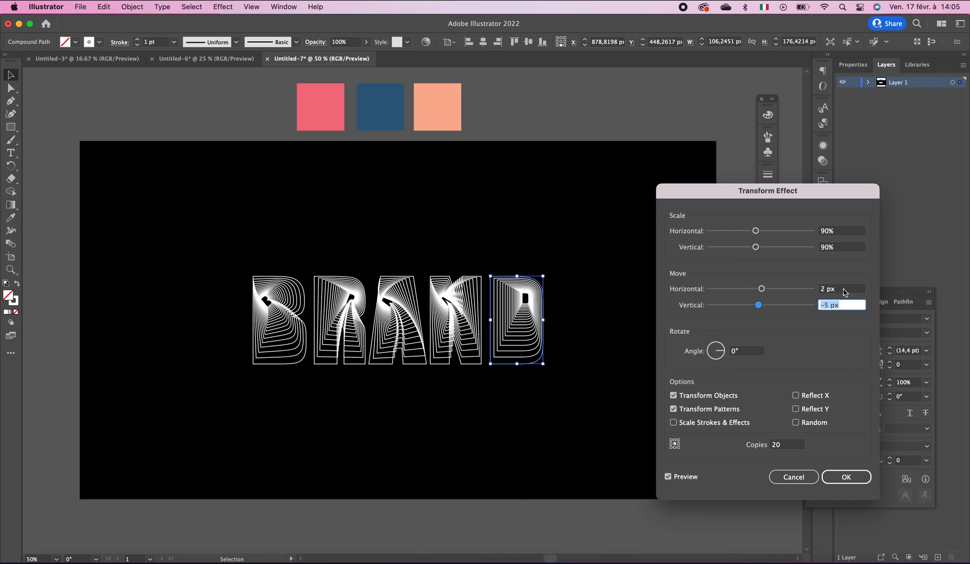
left_click(747, 351)
type("2")
key("Tab")
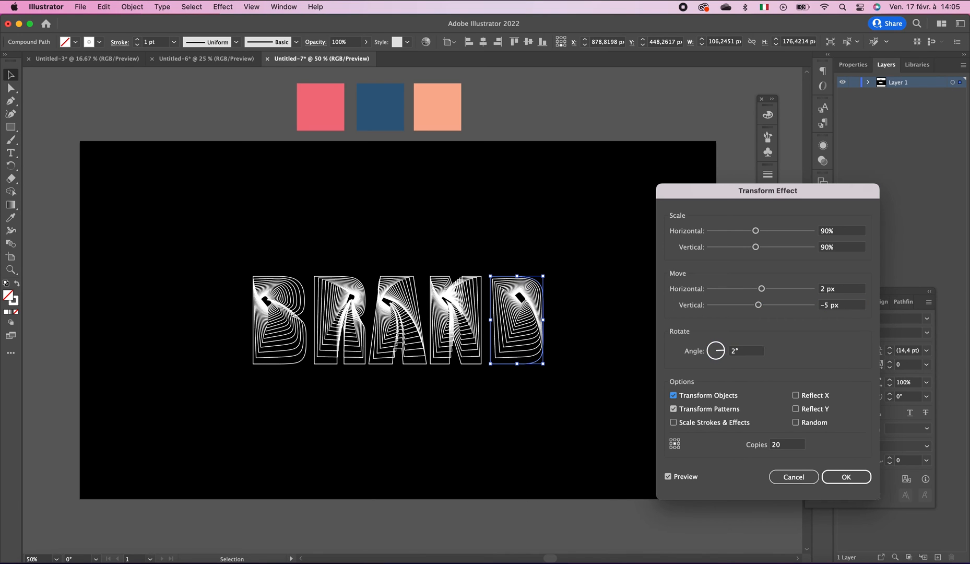
Try a vertical move of -6 px for the letter D's copies.
left_click(843, 305)
type("-6")
key("Tab")
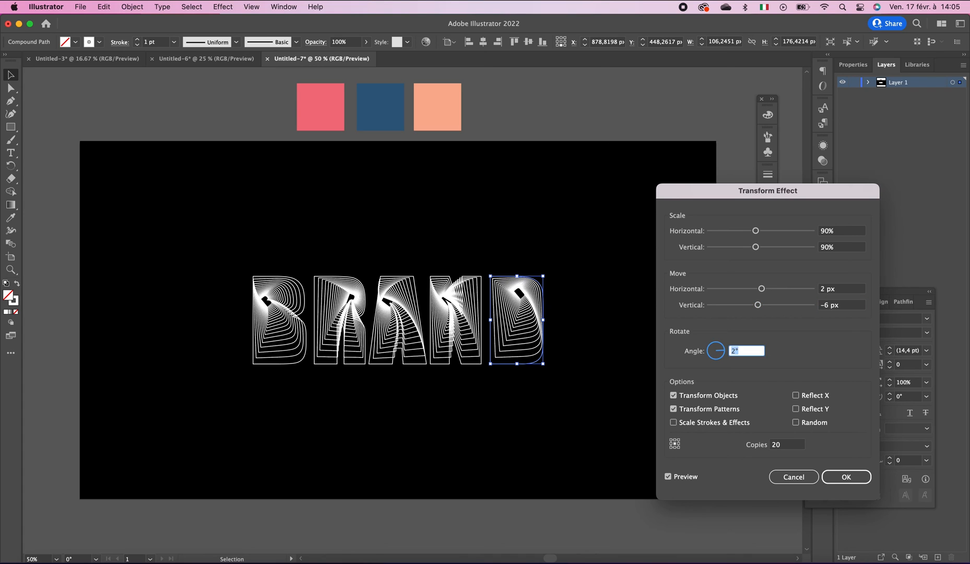
Set the letter D's moves to 4 px horizontal and -5 px vertical, apply the Transform effect and deselect the letter.
left_click(850, 289)
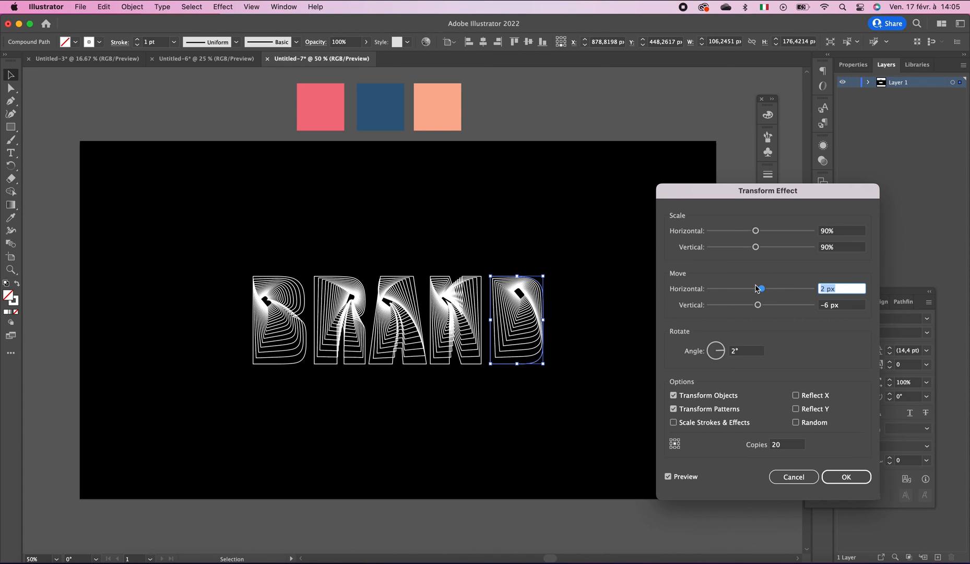
type("4")
key("Tab")
type("-5")
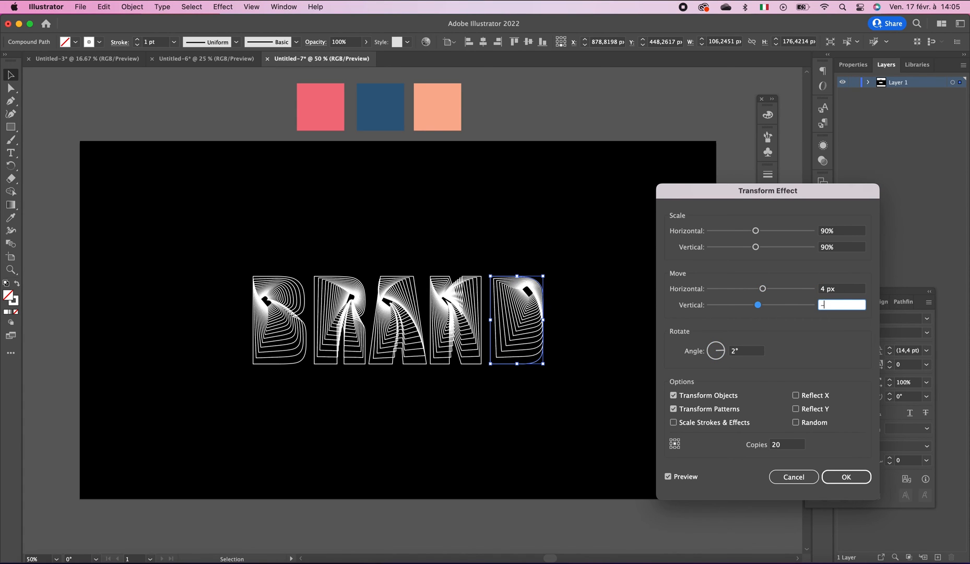
key("Tab")
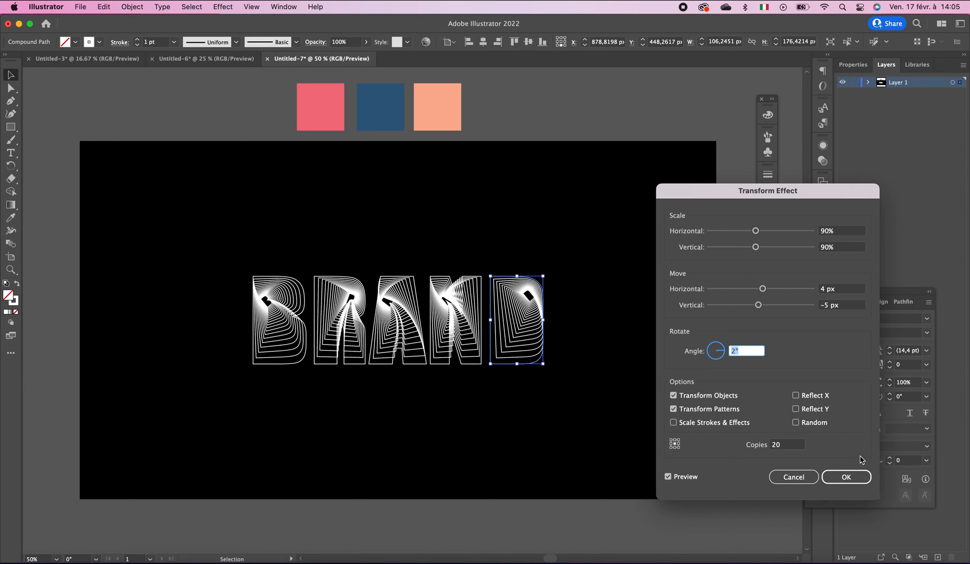
left_click(846, 476)
left_click(540, 405)
left_click_drag(539, 405, 550, 405)
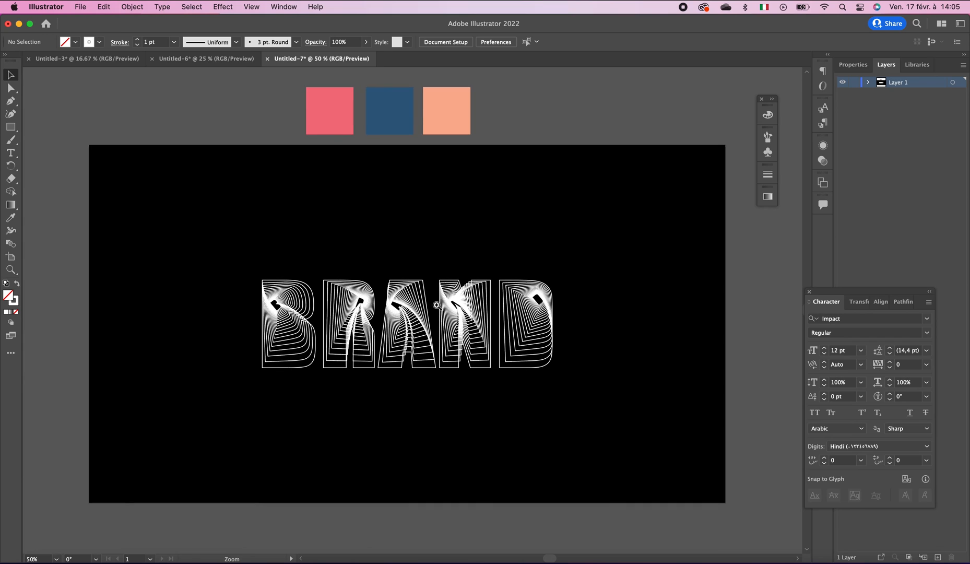
left_click(437, 305, "super")
left_click_drag(442, 298, 510, 304)
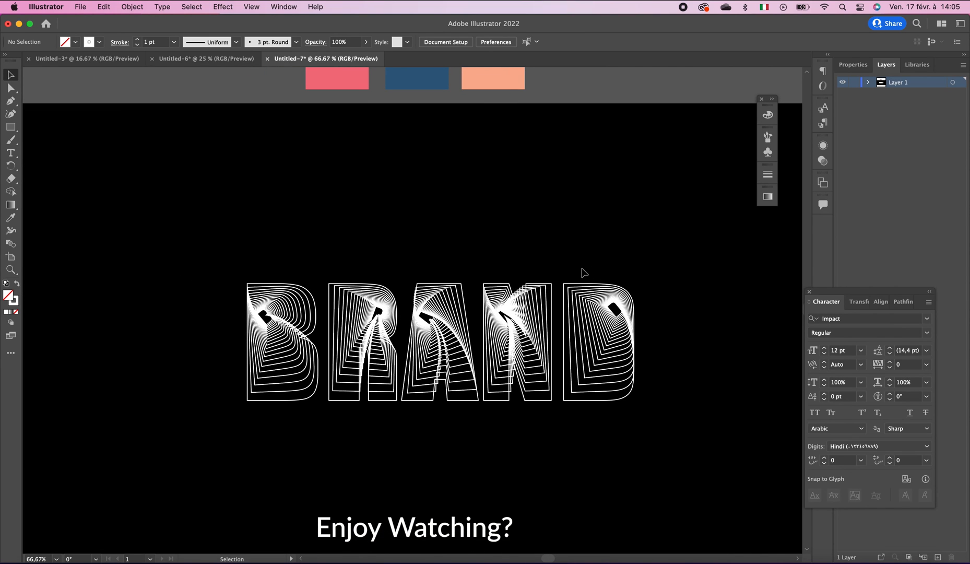
left_click_drag(619, 267, 578, 252)
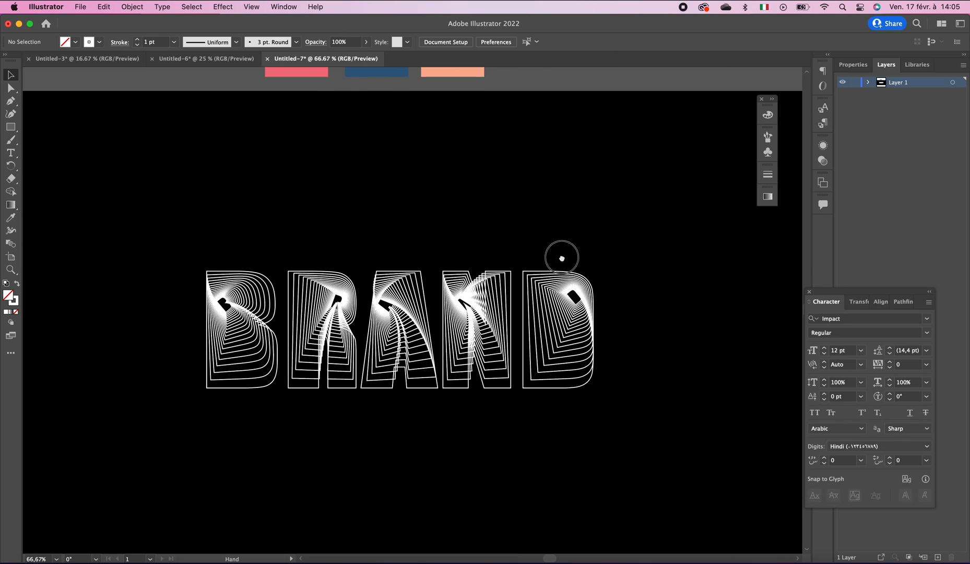
Enlarge the whole BRAND lettering to span most of the artboard's width, centred on the artboard, and deselect it.
left_click(523, 273, "alt+super")
mouse_move(163, 297)
left_mouse_down()
mouse_move(510, 406)
mouse_move(600, 462)
left_mouse_up()
left_click(640, 392)
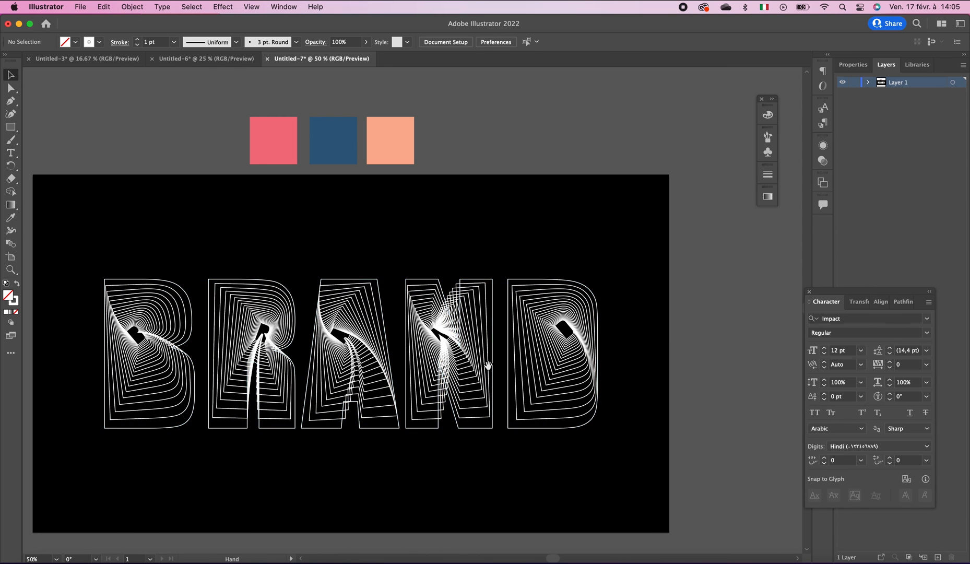
Give the strokes of all five letters a linear white-to-black gradient.
left_click_drag(489, 364, 526, 326)
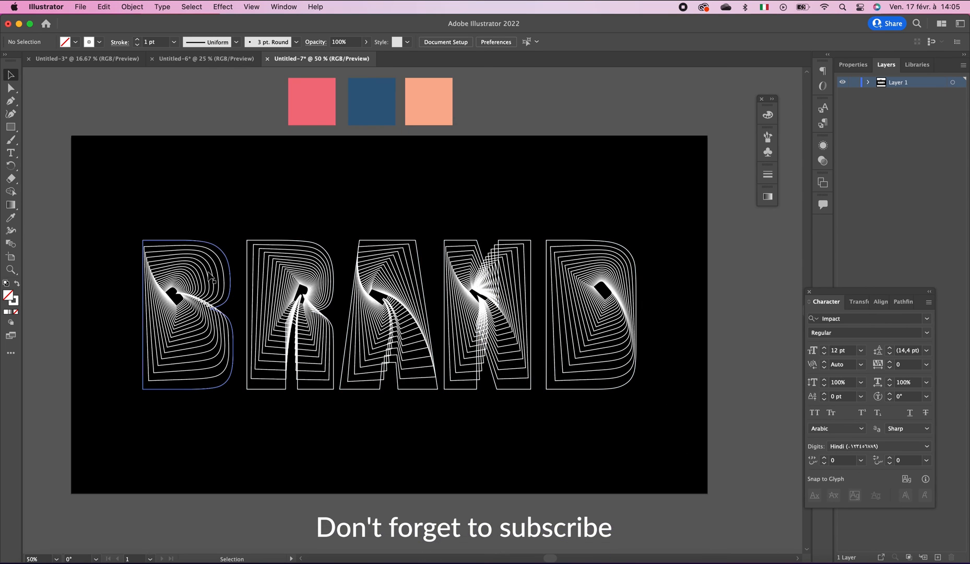
left_click_drag(136, 208, 643, 411)
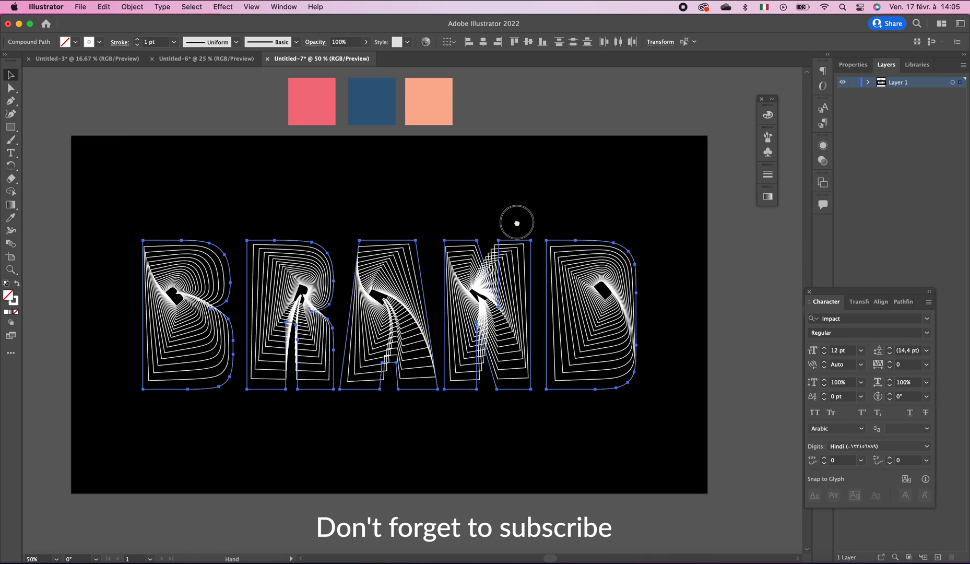
left_click_drag(513, 216, 528, 261)
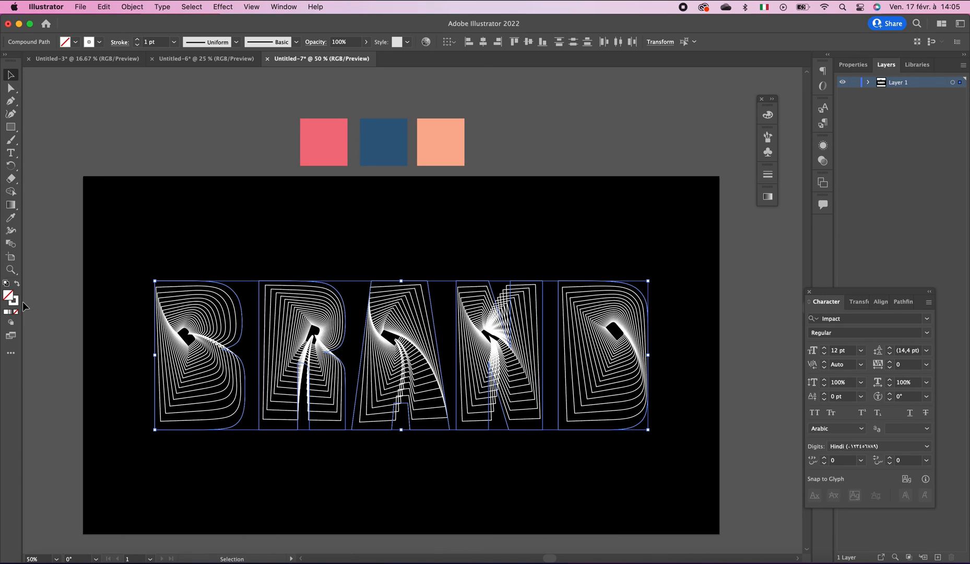
left_click(17, 302)
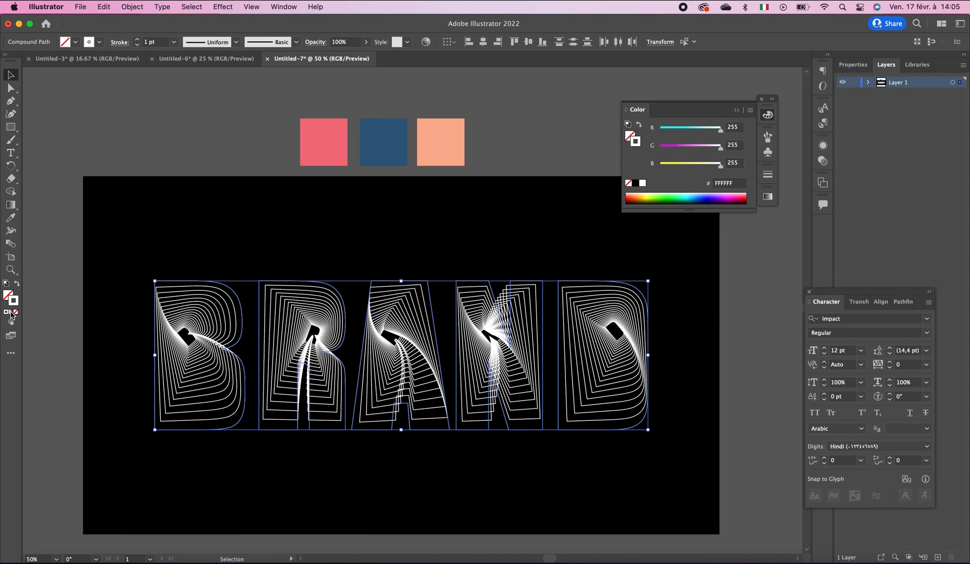
left_click(11, 312)
left_click(521, 234)
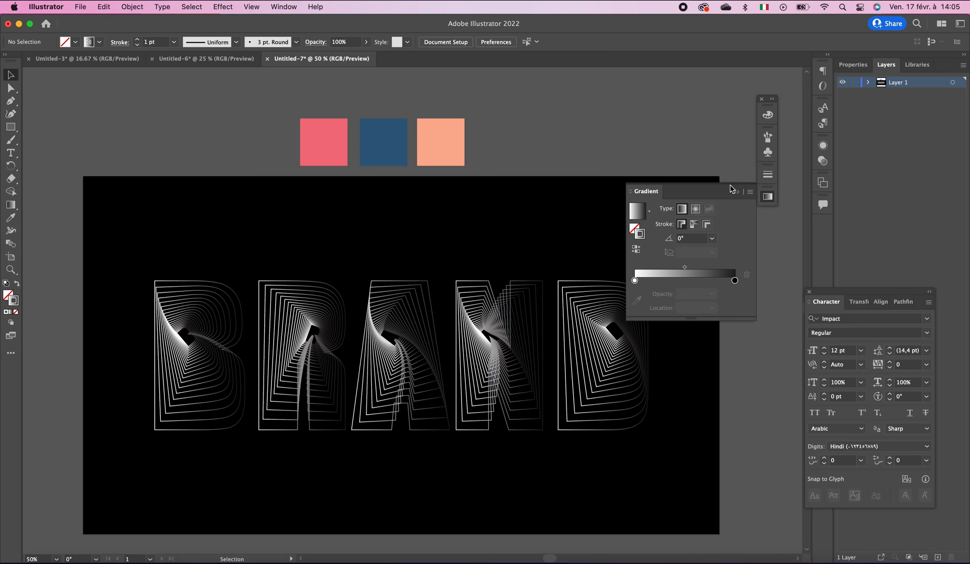
left_click(736, 192)
Set the end stop of all letters' stroke gradient to the colour sampled from the peach swatch square.
scroll(537, 225, "down", 3)
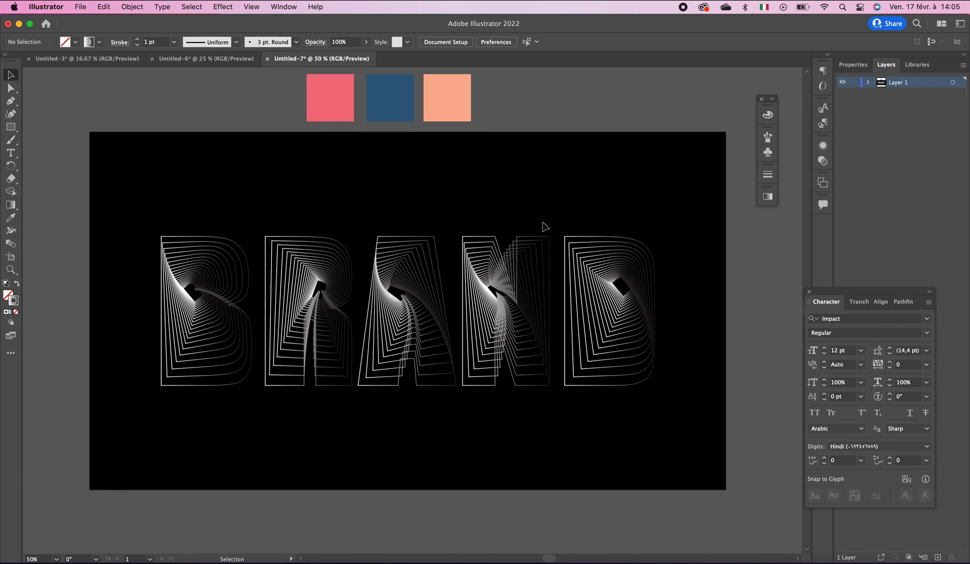
left_click_drag(125, 225, 674, 420)
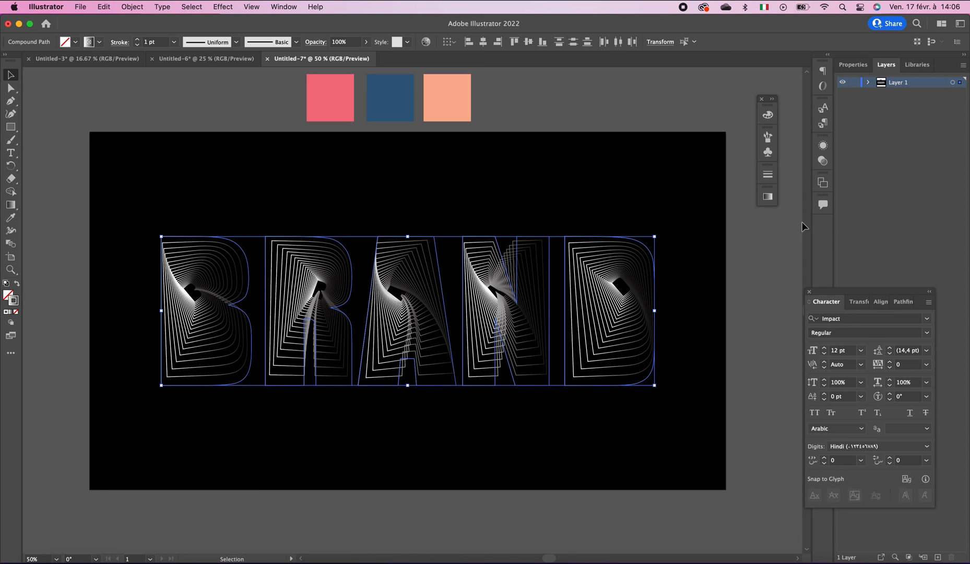
left_click(768, 196)
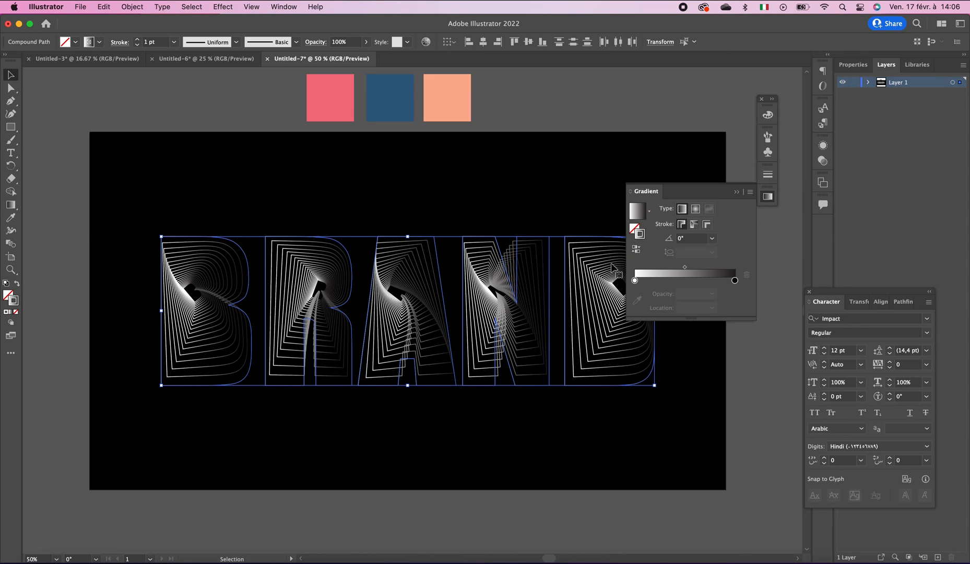
left_click(735, 281)
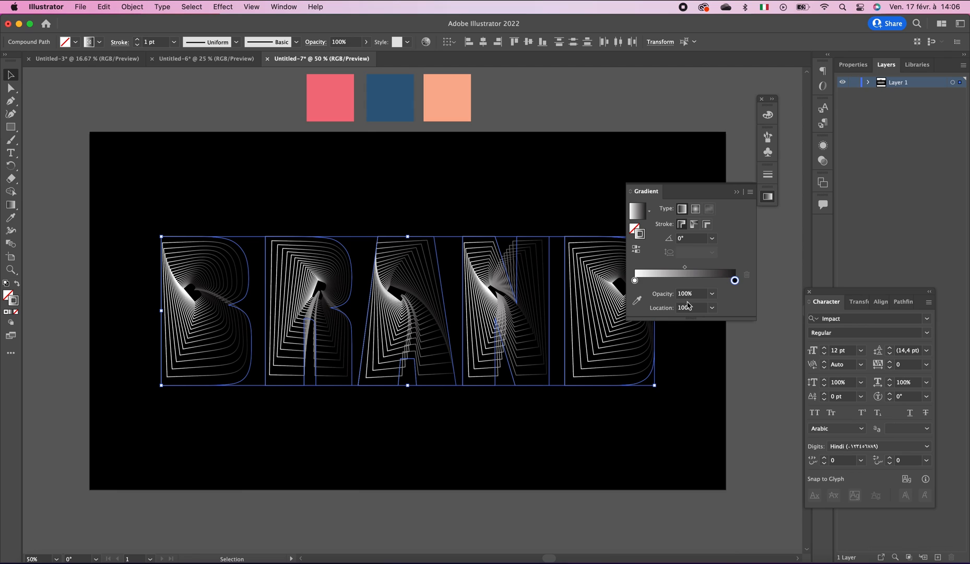
left_click(636, 300)
left_click(458, 93)
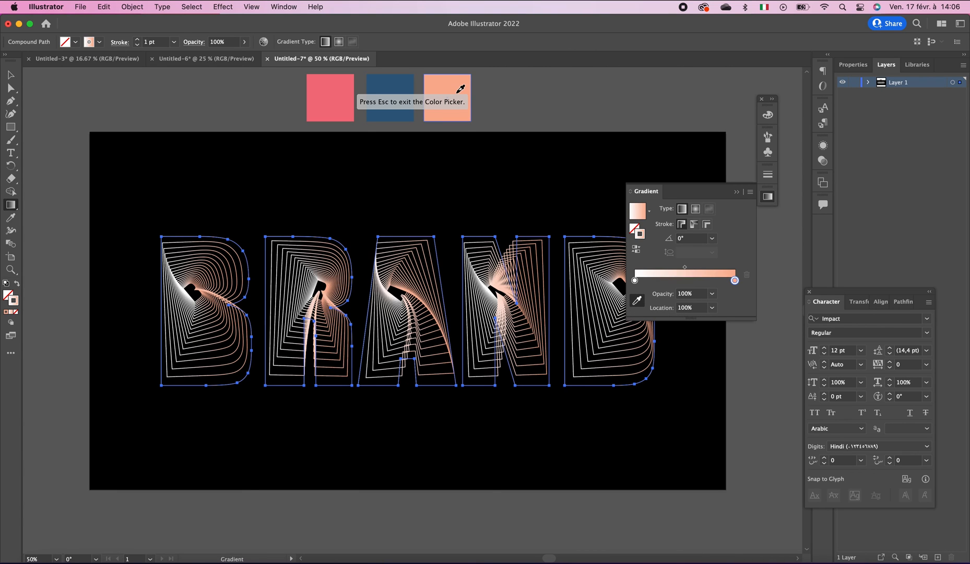
key("Escape")
Set the gradient's start stop to the blue sampled from the swatch square and duplicate that stop near the middle.
left_click(634, 281)
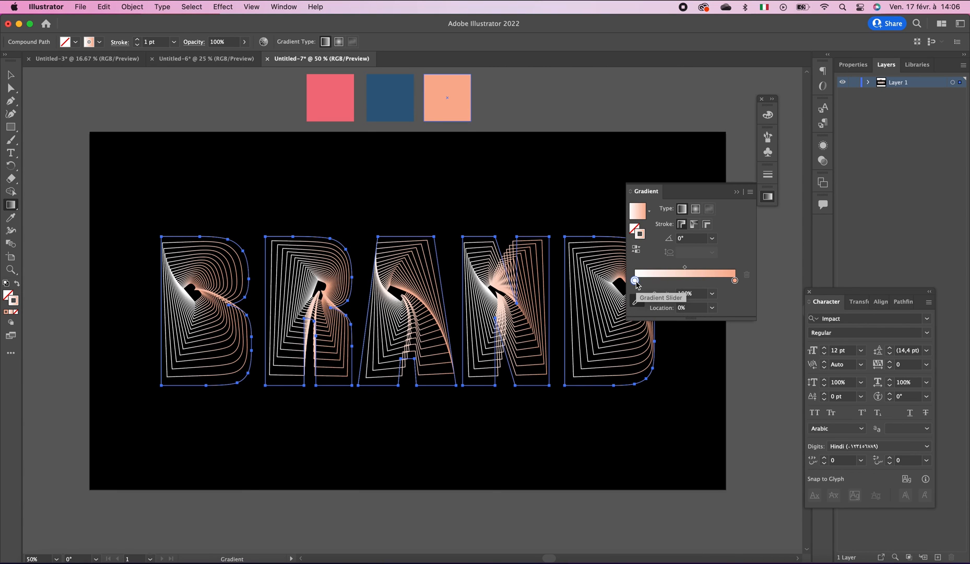
left_click(636, 301)
left_click(387, 84)
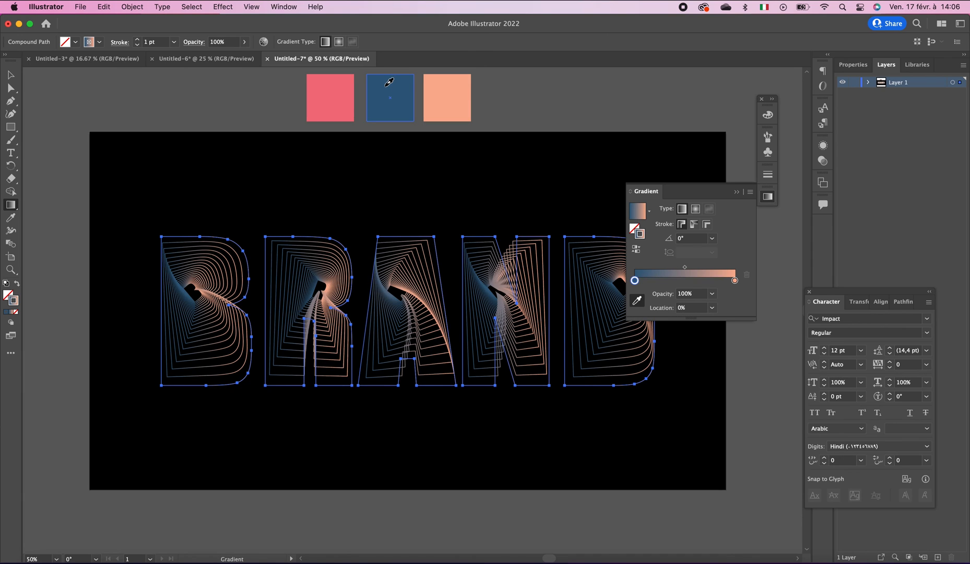
left_click_drag(634, 280, 681, 280)
Recolour the gradient's start stop with the pink sampled from the pink swatch square.
left_click(635, 281)
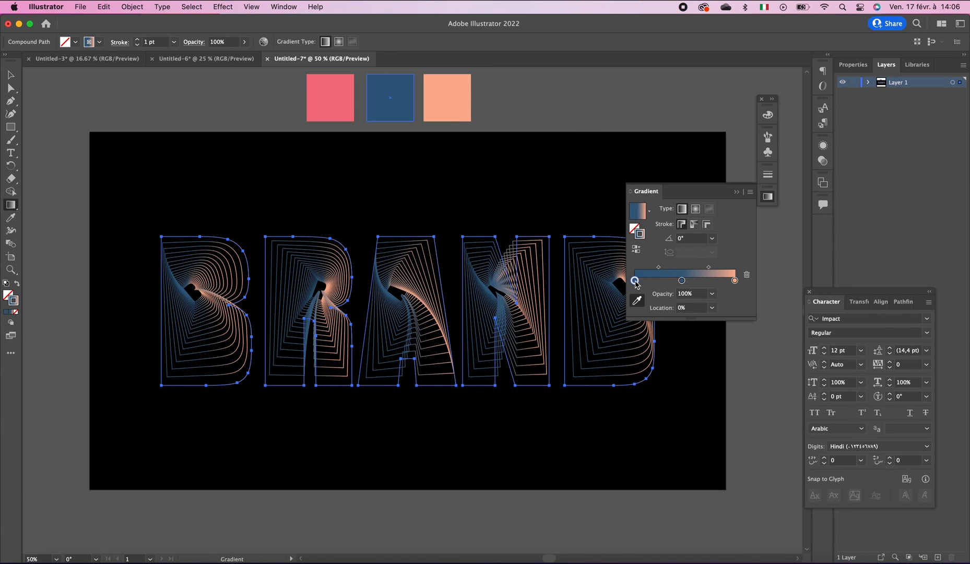
left_click(636, 300)
left_click(638, 281)
left_click_drag(637, 281, 637, 305)
left_click(637, 301)
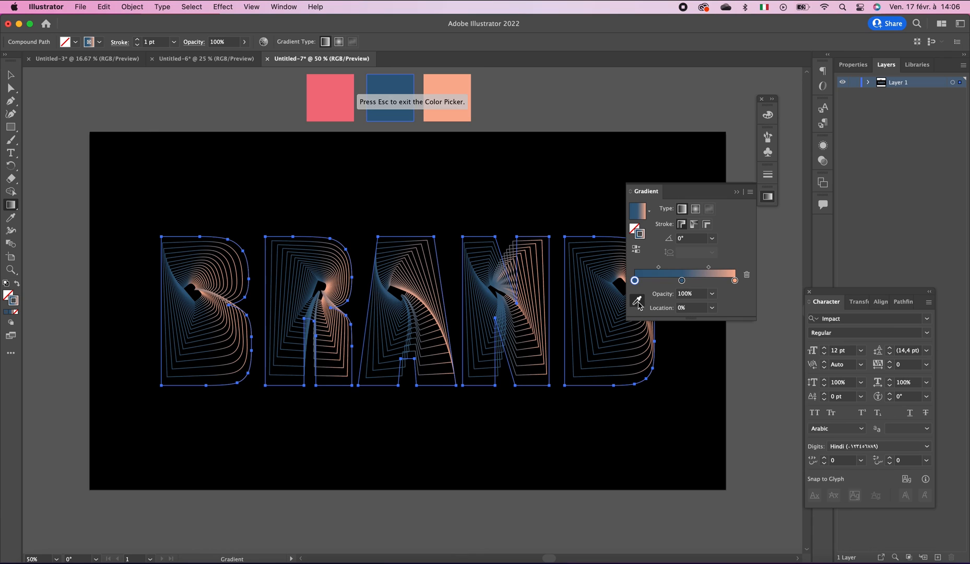
left_click(332, 98)
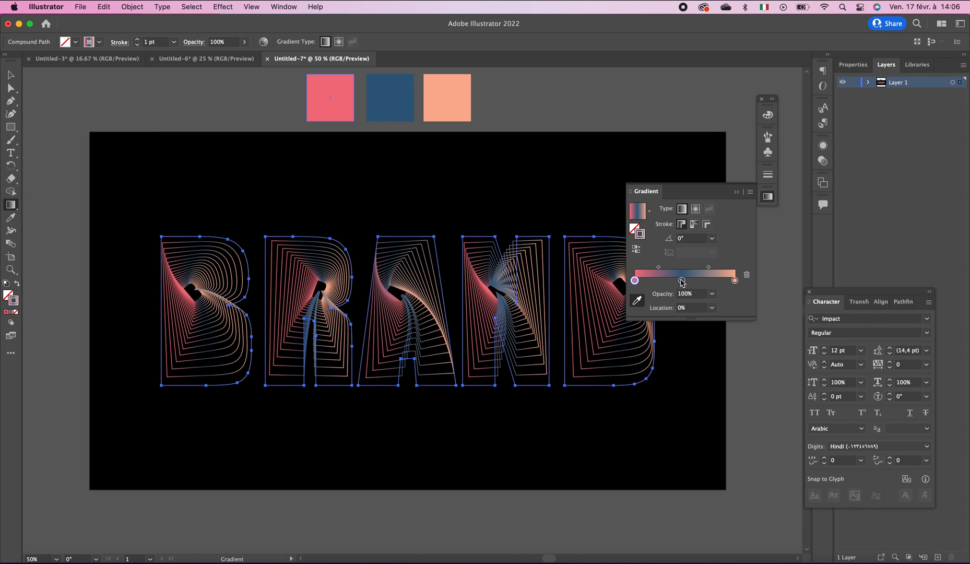
Move the blue stop to about 33%, add a stop at about 66% coloured from the pink swatch square, and deselect the letters.
left_click_drag(681, 283, 667, 281)
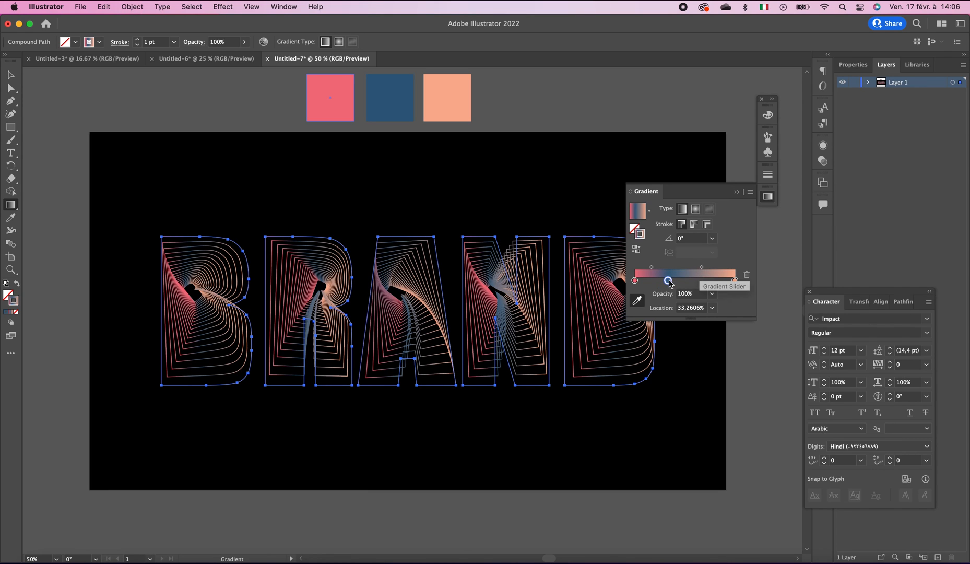
double_click(700, 280)
left_click(703, 283)
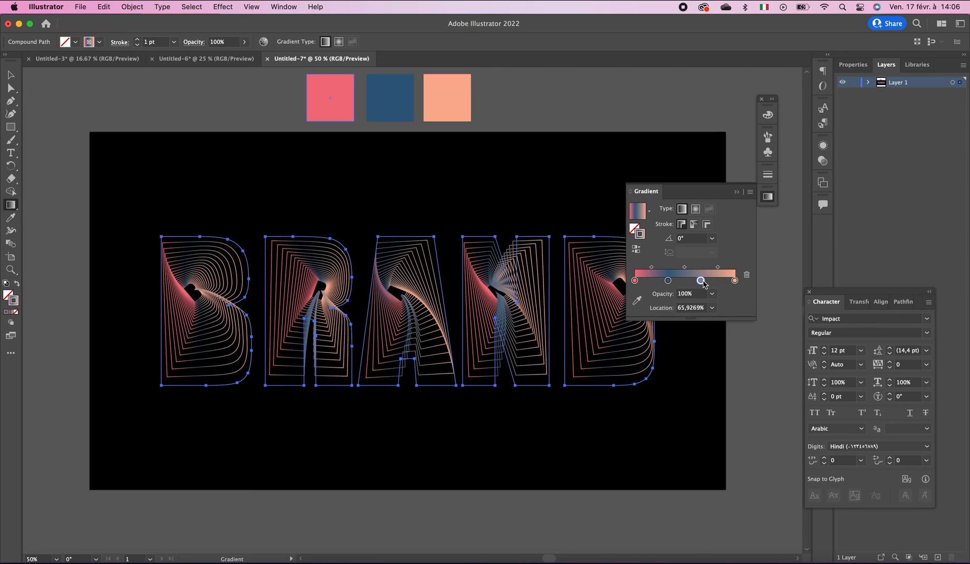
left_click(638, 300)
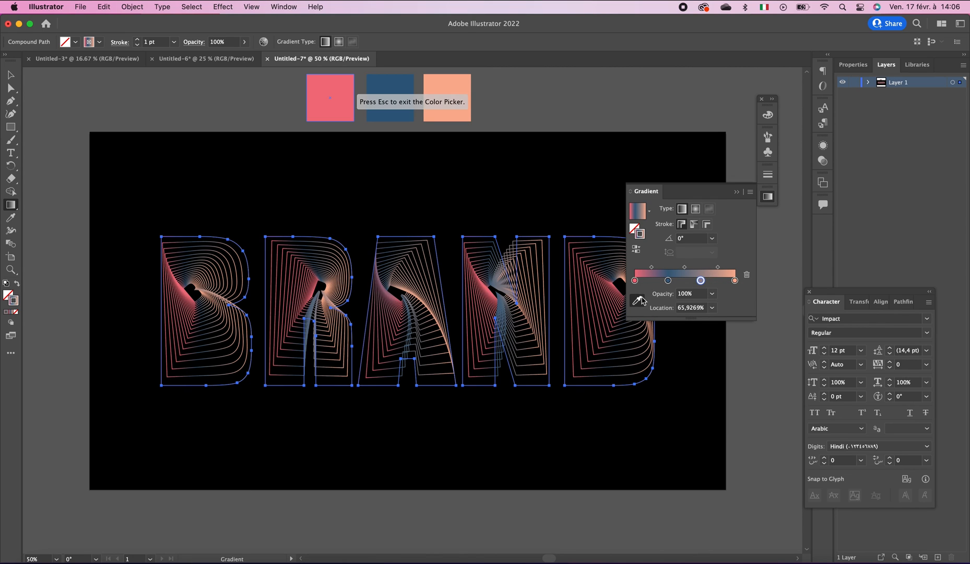
left_click(328, 100)
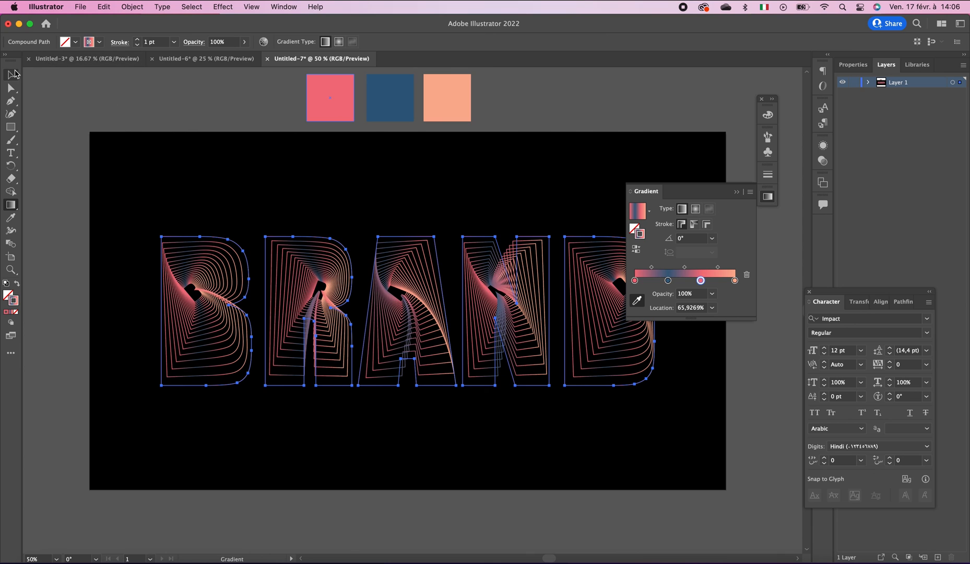
left_click(16, 74)
left_click(225, 104)
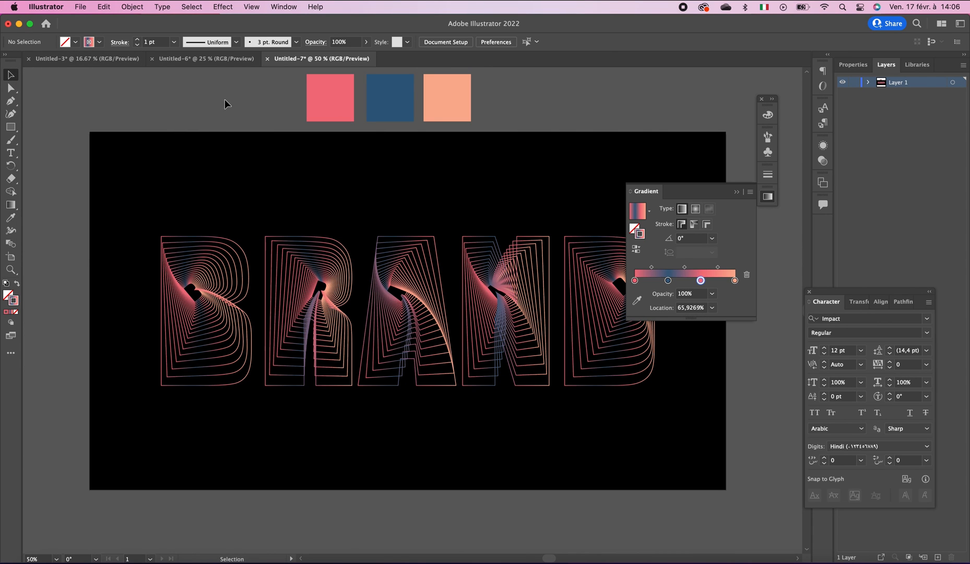
Set the stroke weight of all five BRAND letters to 2 pt and deselect them.
key("space")
left_click_drag(517, 208, 480, 187)
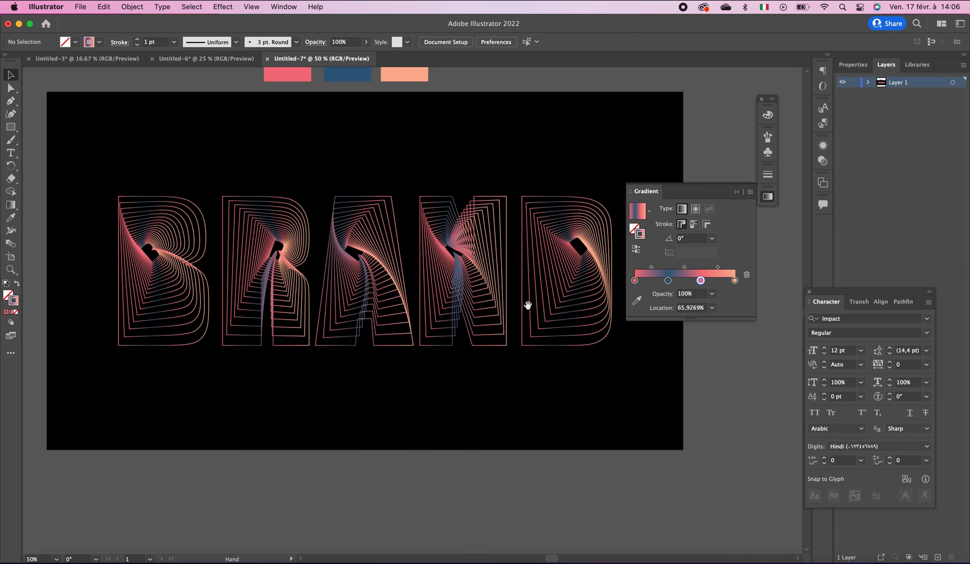
left_click(536, 315, "alt+super")
scroll(536, 315, "left", 1)
left_click_drag(151, 209, 527, 362)
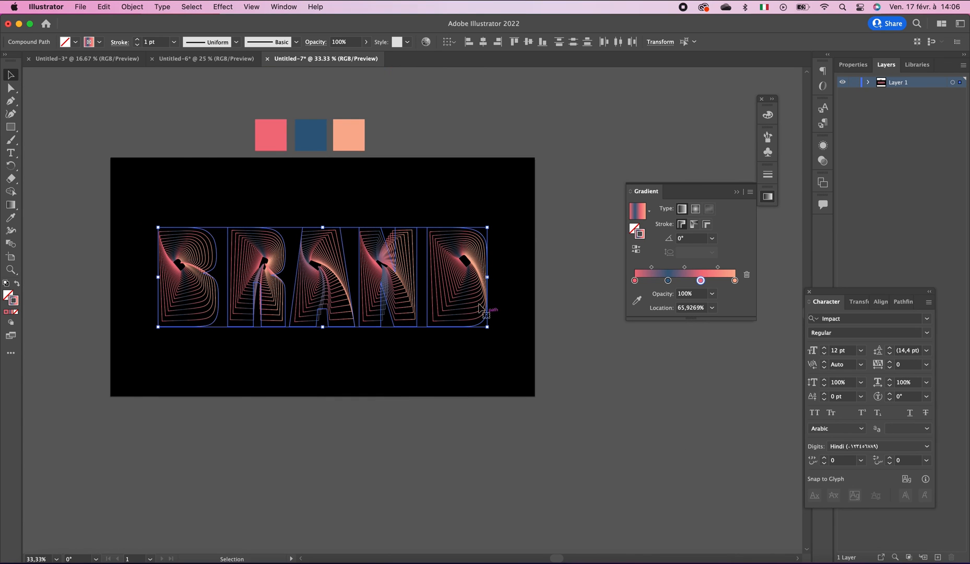
left_click(137, 40)
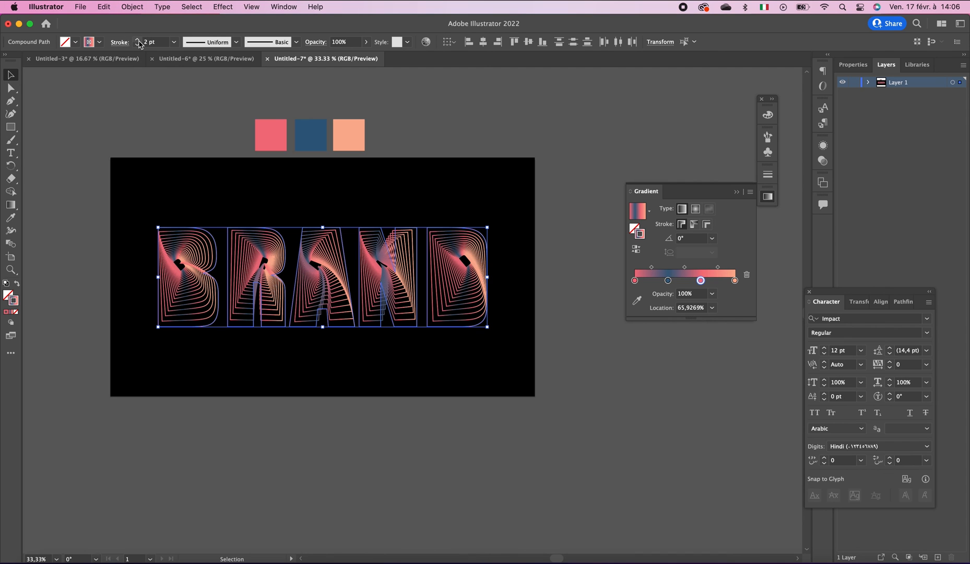
left_click(166, 112)
Reverse the direction of the stroke gradient on all five letters and deselect them.
key("space")
left_click_drag(405, 204, 443, 207)
left_click(487, 269, "super")
left_click_drag(316, 270, 422, 240)
left_click_drag(318, 244, 321, 243)
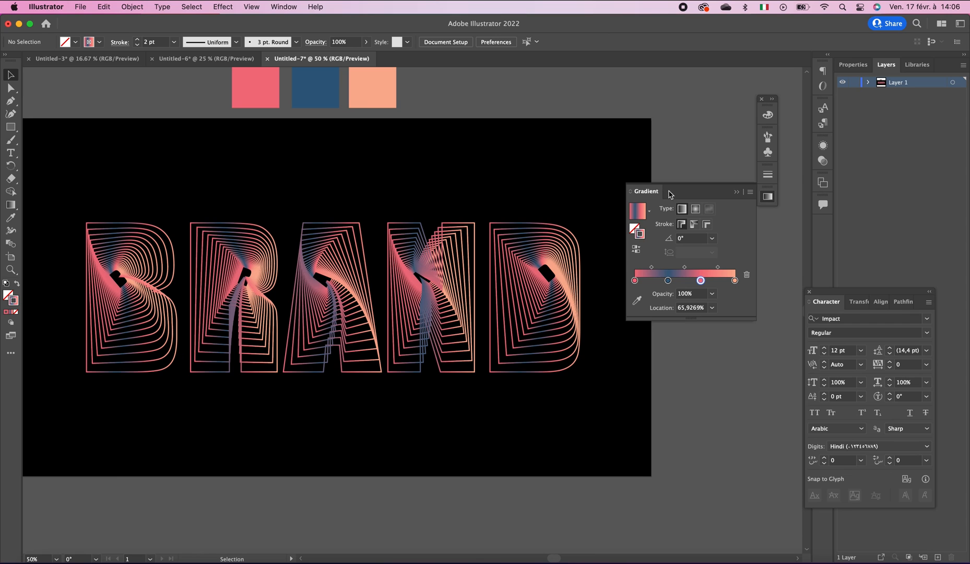
left_click_drag(674, 193, 694, 140)
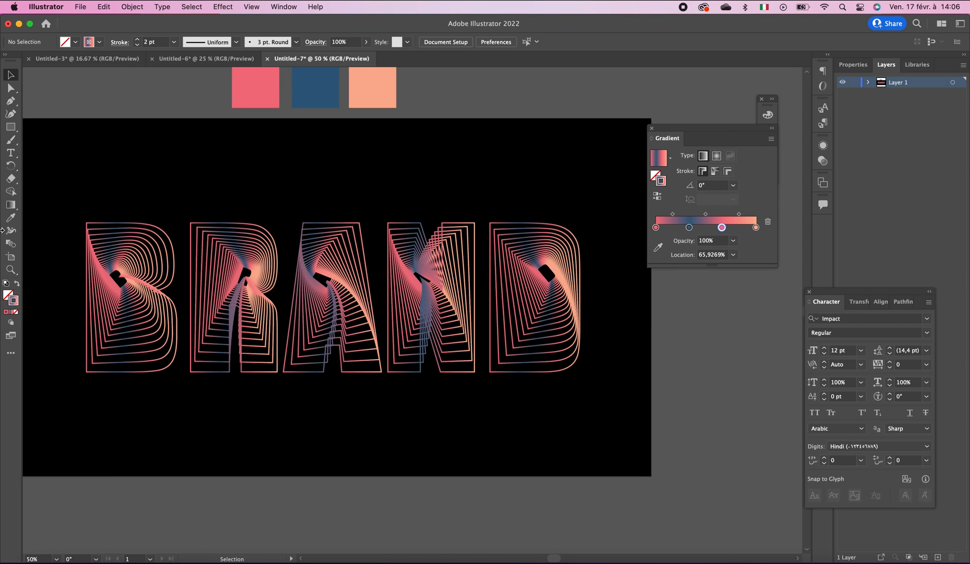
left_click_drag(66, 215, 597, 382)
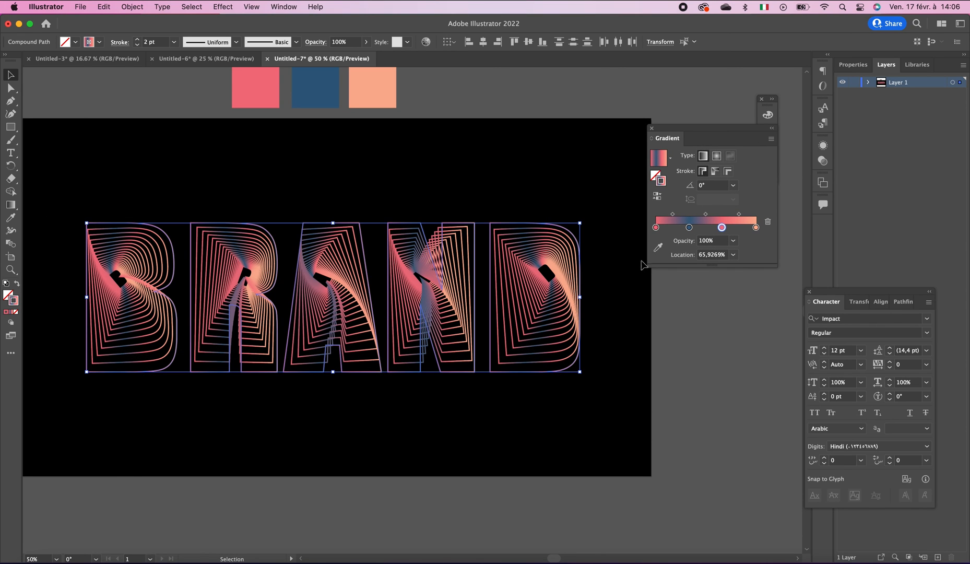
left_click(657, 196)
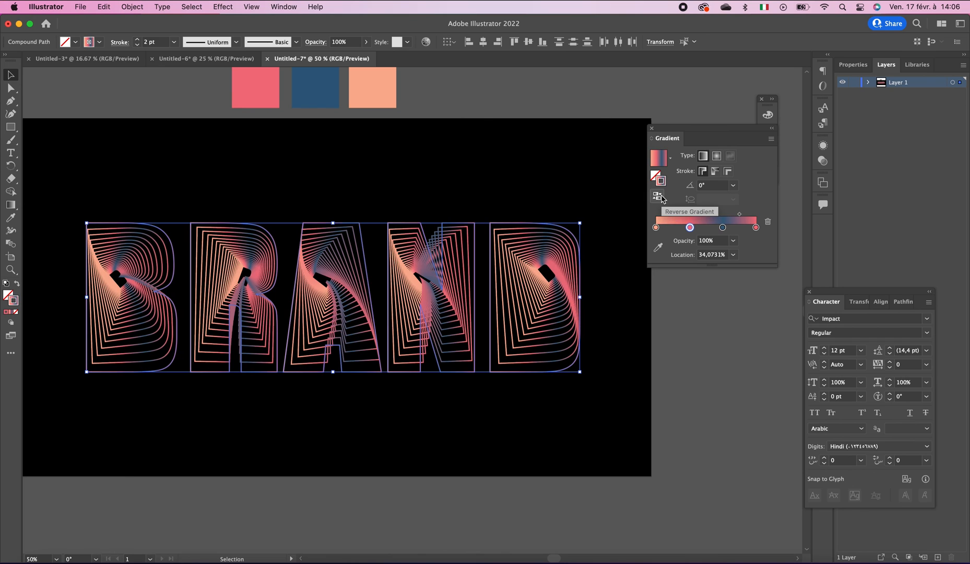
left_click(546, 185)
Add a second peach stop to the letters' stroke gradient, between the first peach stop and the pink stop.
key("space")
left_click_drag(531, 192, 541, 187)
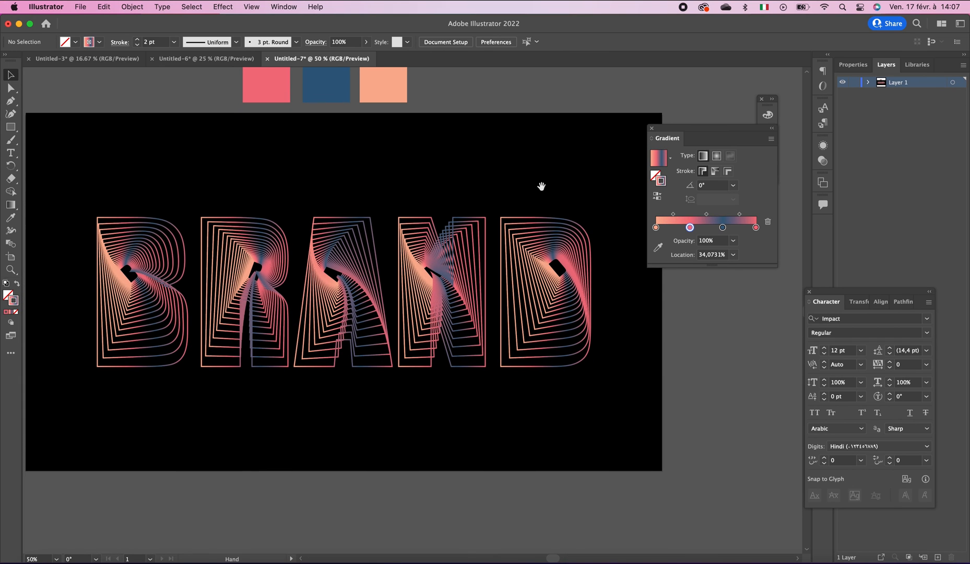
key("super+minus")
left_click_drag(363, 288, 426, 225)
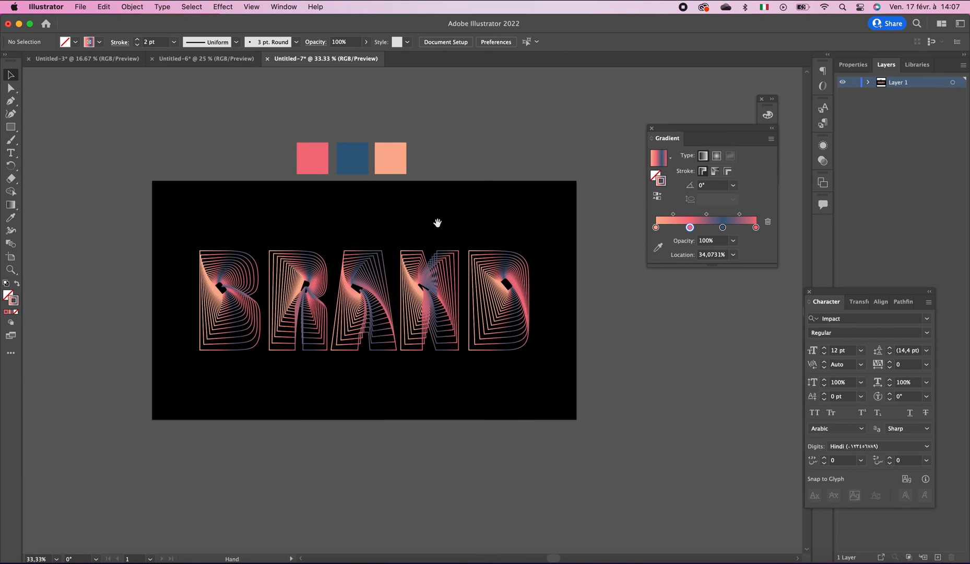
left_click(411, 292, "super")
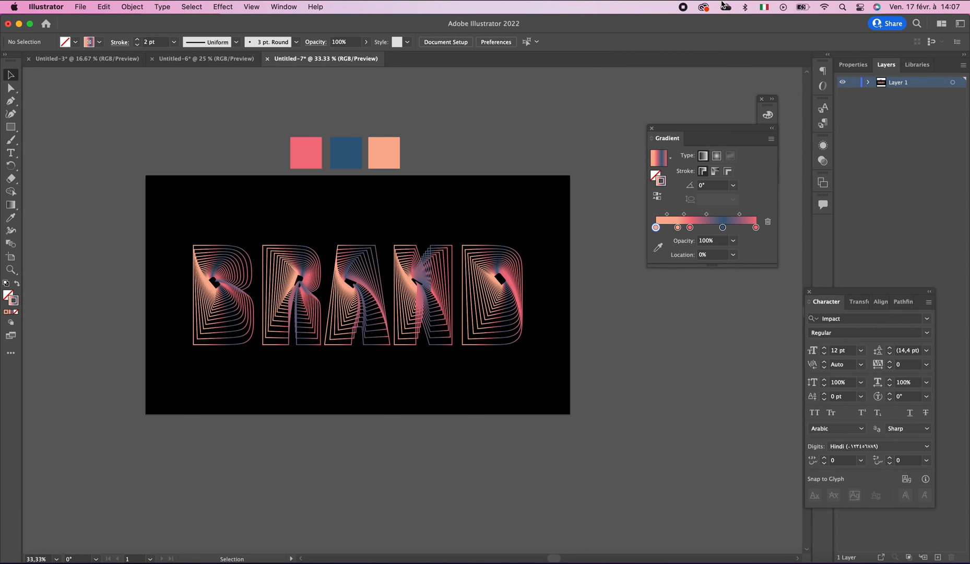